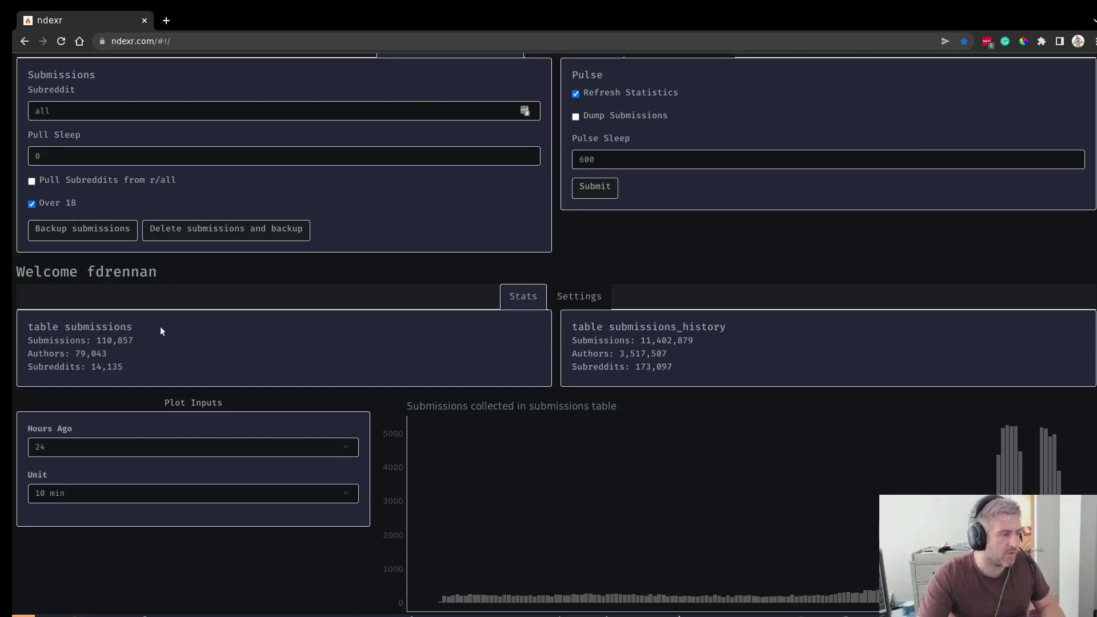
Back up the submissions and highlight the submissions_history table name in the stats
{"action": "scroll", "coordinate": [341, 355], "scroll_direction": "down", "scroll_amount": 2}
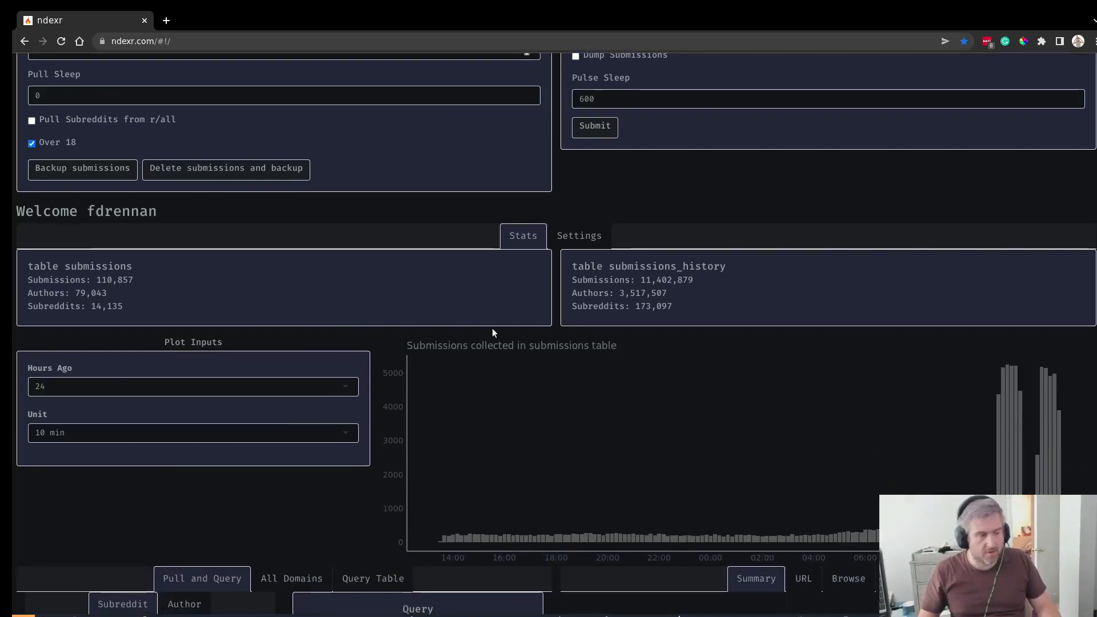
{"action": "left_click", "coordinate": [84, 167]}
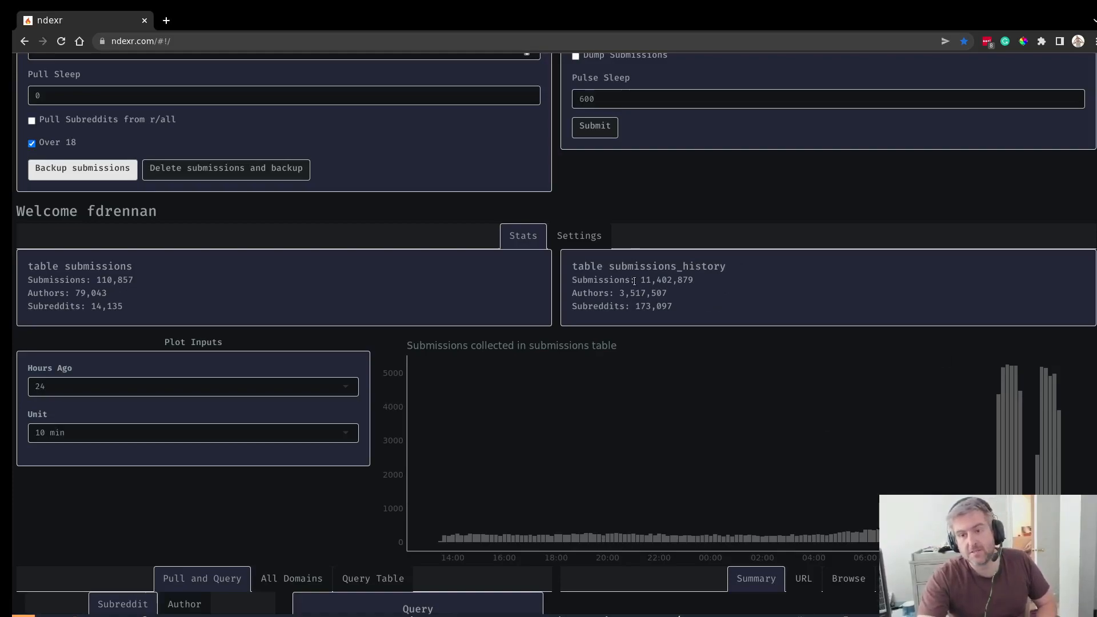
{"action": "double_click", "coordinate": [658, 267]}
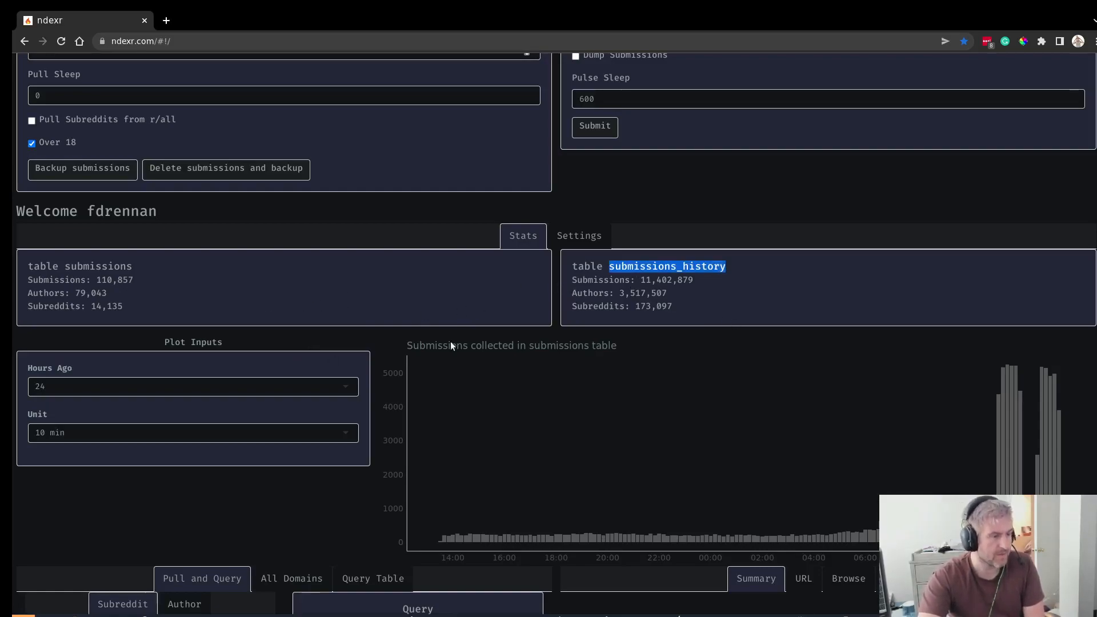
Set the submissions plot's Hours Ago to 46
{"action": "scroll", "coordinate": [450, 345], "scroll_direction": "down", "scroll_amount": 2}
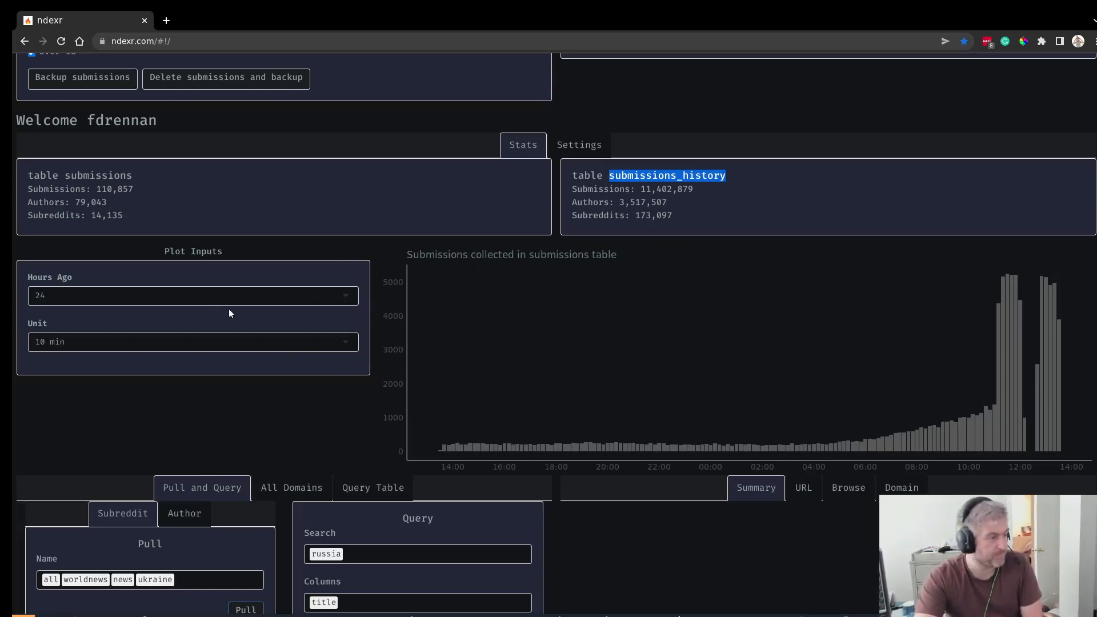
{"action": "scroll", "coordinate": [228, 322], "scroll_direction": "down", "scroll_amount": 2}
{"action": "left_click", "coordinate": [118, 205]}
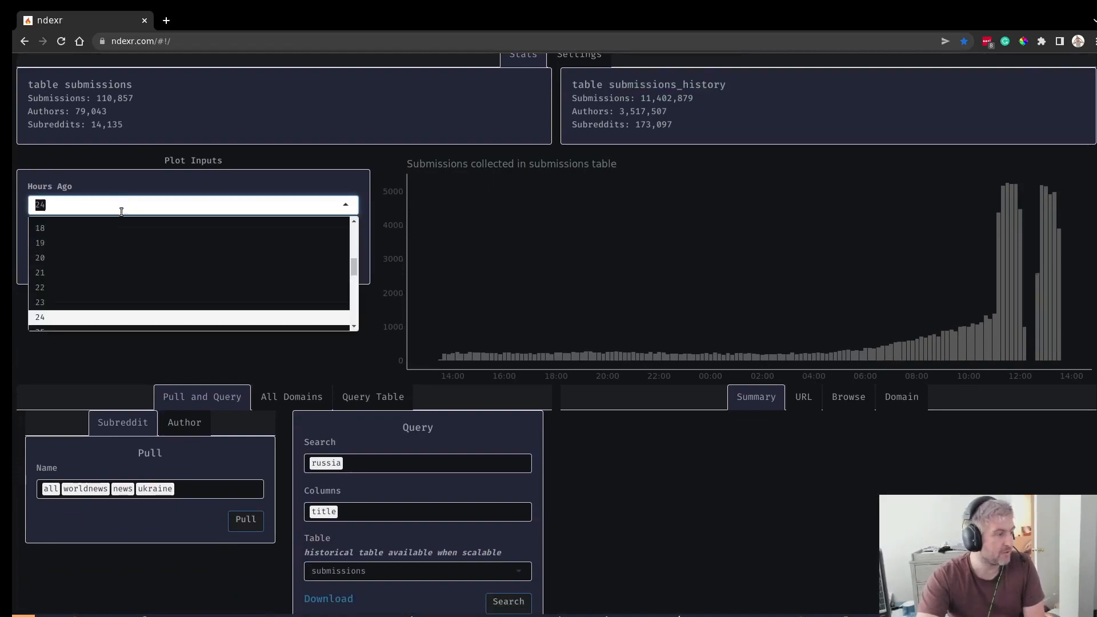
{"action": "left_click", "coordinate": [259, 164]}
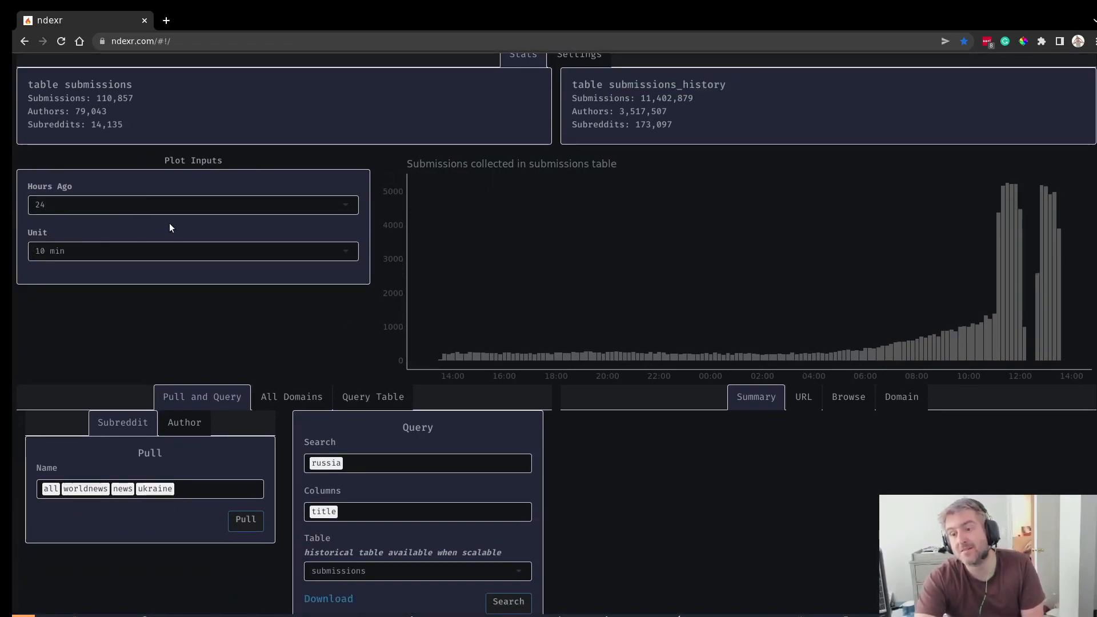
{"action": "left_click", "coordinate": [108, 205]}
{"action": "scroll", "coordinate": [171, 300], "scroll_direction": "down", "scroll_amount": 1}
{"action": "scroll", "coordinate": [170, 299], "scroll_direction": "down", "scroll_amount": 6}
{"action": "left_click", "coordinate": [171, 297]}
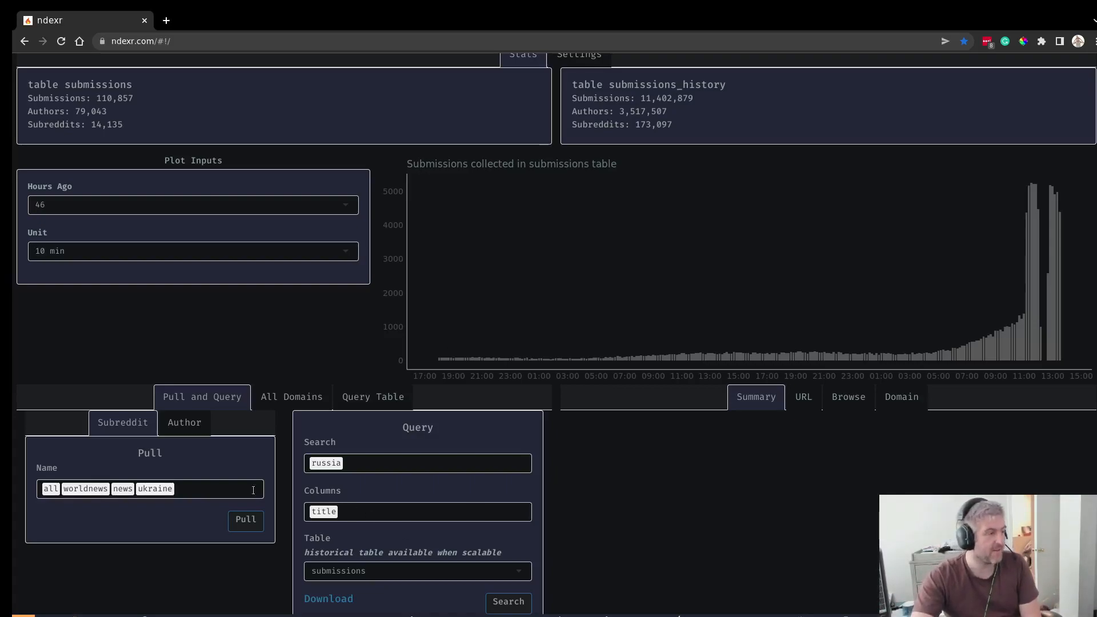
Run the action that deletes the submissions and backs them up
{"action": "scroll", "coordinate": [117, 281], "scroll_direction": "up", "scroll_amount": 2}
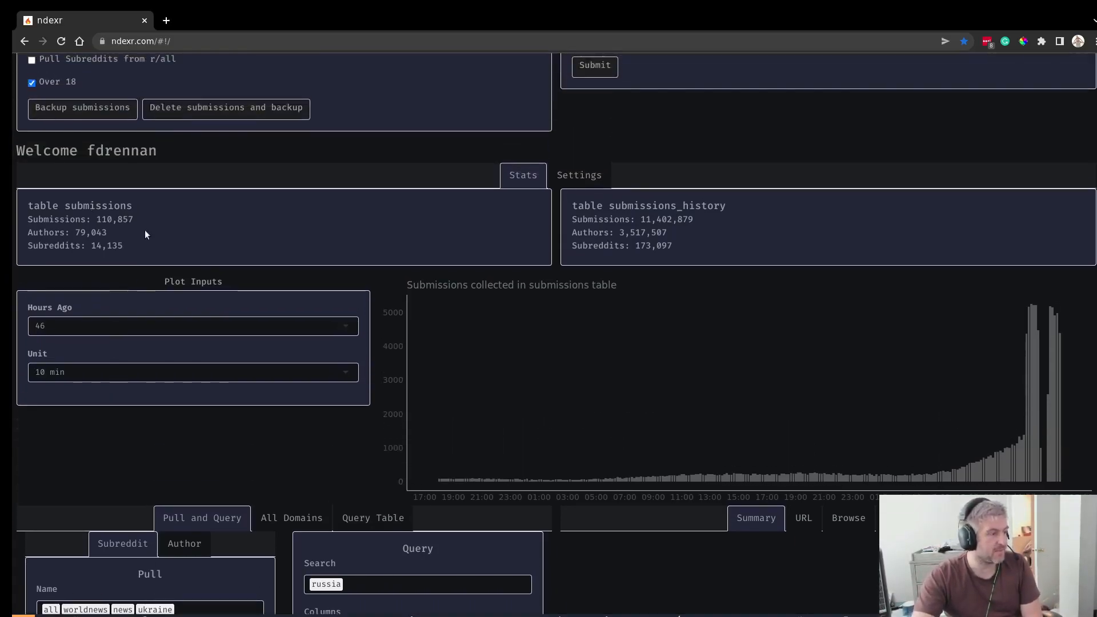
{"action": "left_click", "coordinate": [191, 120]}
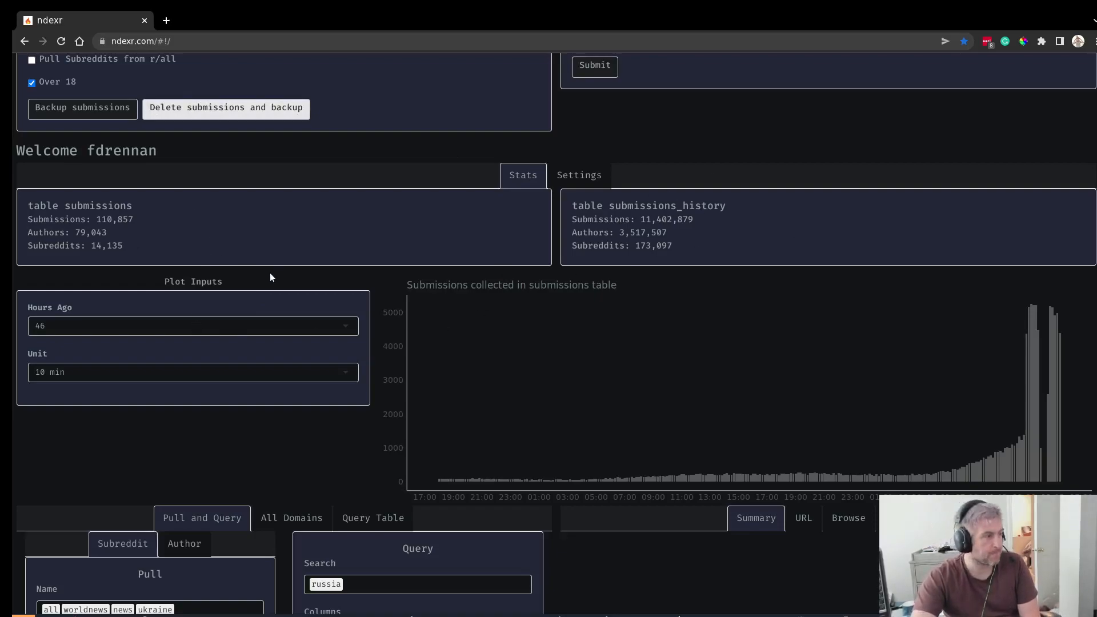
Set the submissions plot's Hours Ago to 1 and its Unit to 15 sec
{"action": "left_click", "coordinate": [60, 329]}
{"action": "scroll", "coordinate": [113, 389], "scroll_direction": "down", "scroll_amount": 3}
{"action": "scroll", "coordinate": [111, 384], "scroll_direction": "up", "scroll_amount": 5}
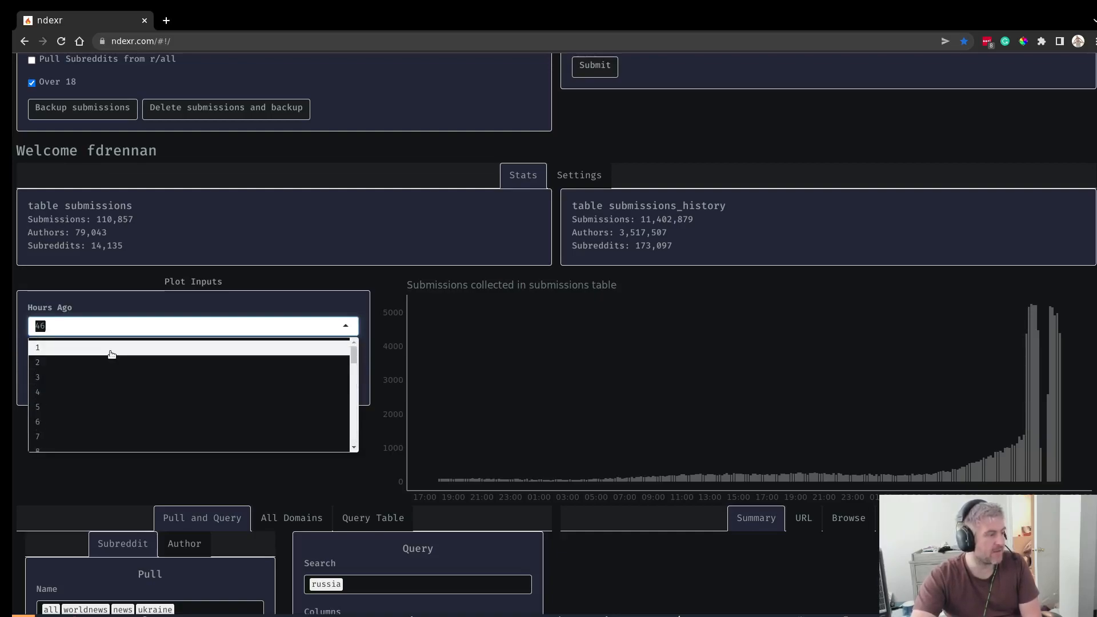
{"action": "left_click", "coordinate": [111, 350]}
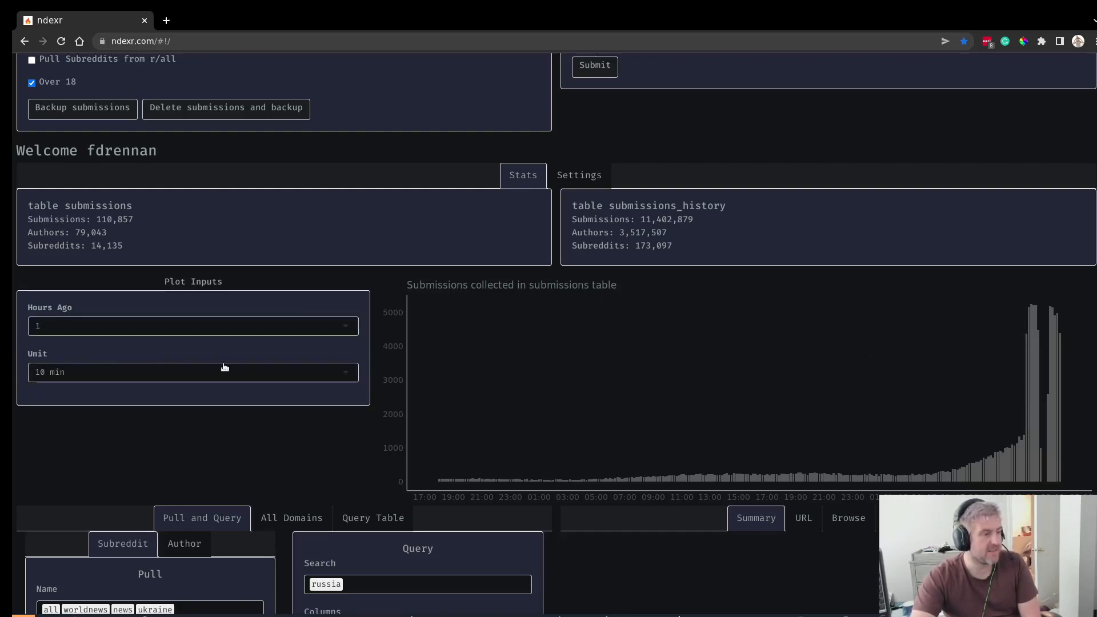
{"action": "left_click", "coordinate": [169, 378]}
{"action": "scroll", "coordinate": [128, 392], "scroll_direction": "down", "scroll_amount": 1}
{"action": "scroll", "coordinate": [128, 400], "scroll_direction": "up", "scroll_amount": 1}
{"action": "left_click", "coordinate": [115, 398]}
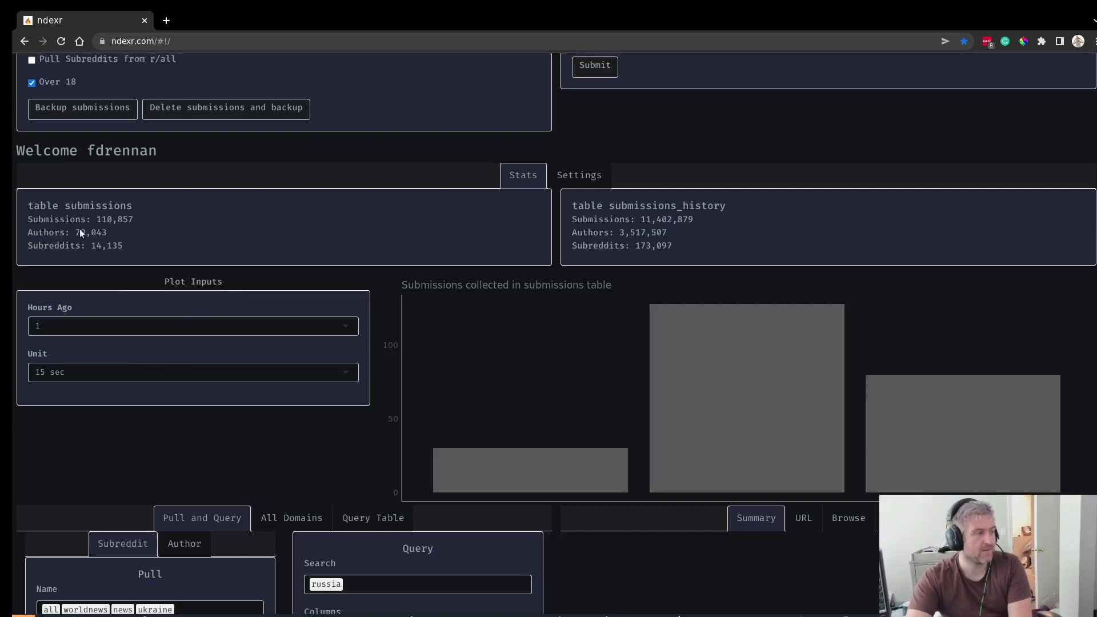
{"action": "scroll", "coordinate": [612, 162], "scroll_direction": "up", "scroll_amount": 3}
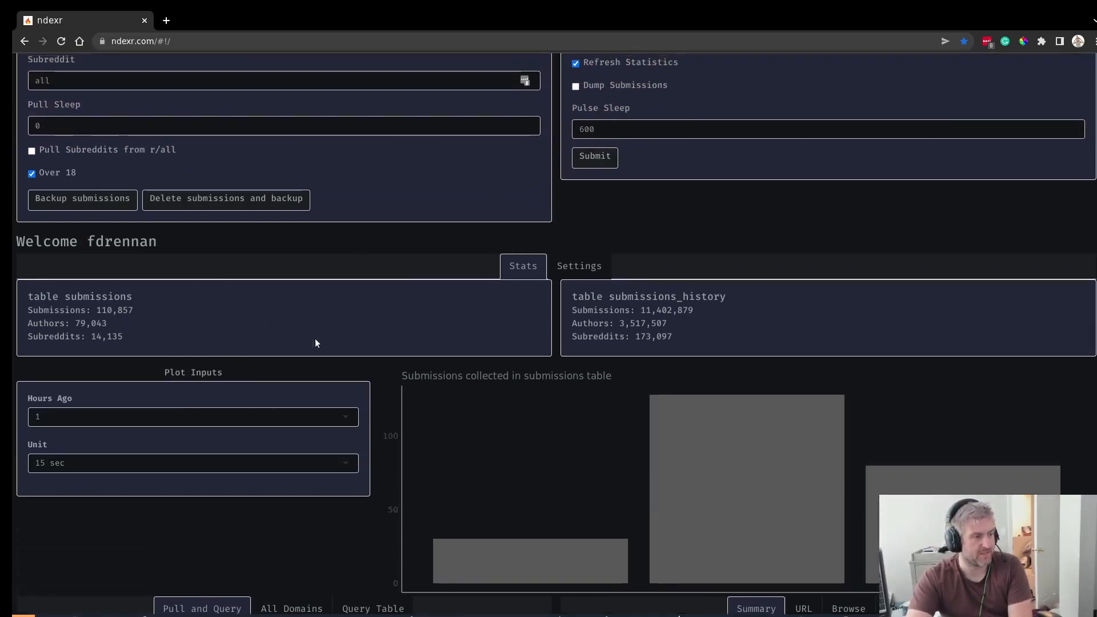
{"action": "scroll", "coordinate": [351, 316], "scroll_direction": "down", "scroll_amount": 3}
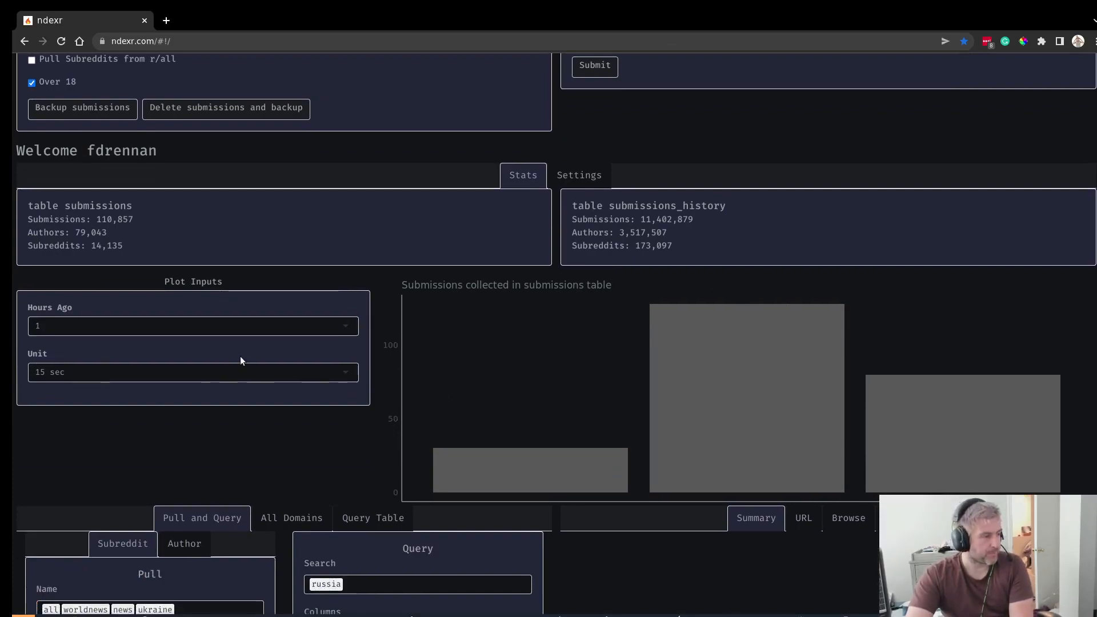
{"action": "scroll", "coordinate": [687, 348], "scroll_direction": "up", "scroll_amount": 4}
{"action": "scroll", "coordinate": [153, 339], "scroll_direction": "down", "scroll_amount": 3}
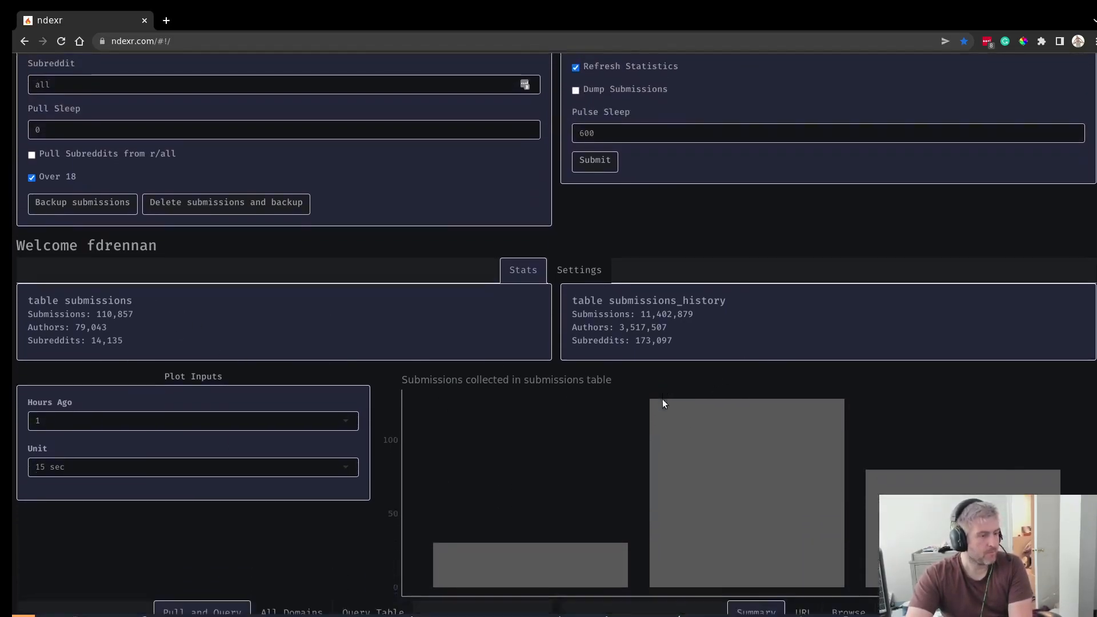
{"action": "scroll", "coordinate": [214, 279], "scroll_direction": "up", "scroll_amount": 1}
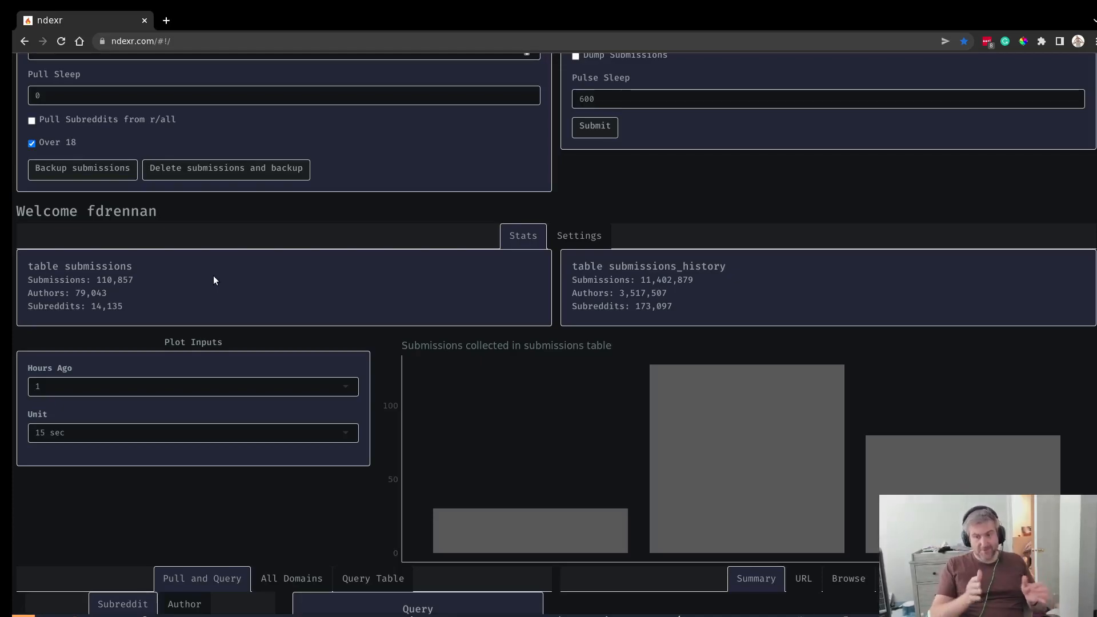
Open a terminal beside the browser and go to the redpul project folder with the redp command
{"action": "key", "text": "super+Return"}
{"action": "type", "text": "redp"}
{"action": "key", "text": "Return"}
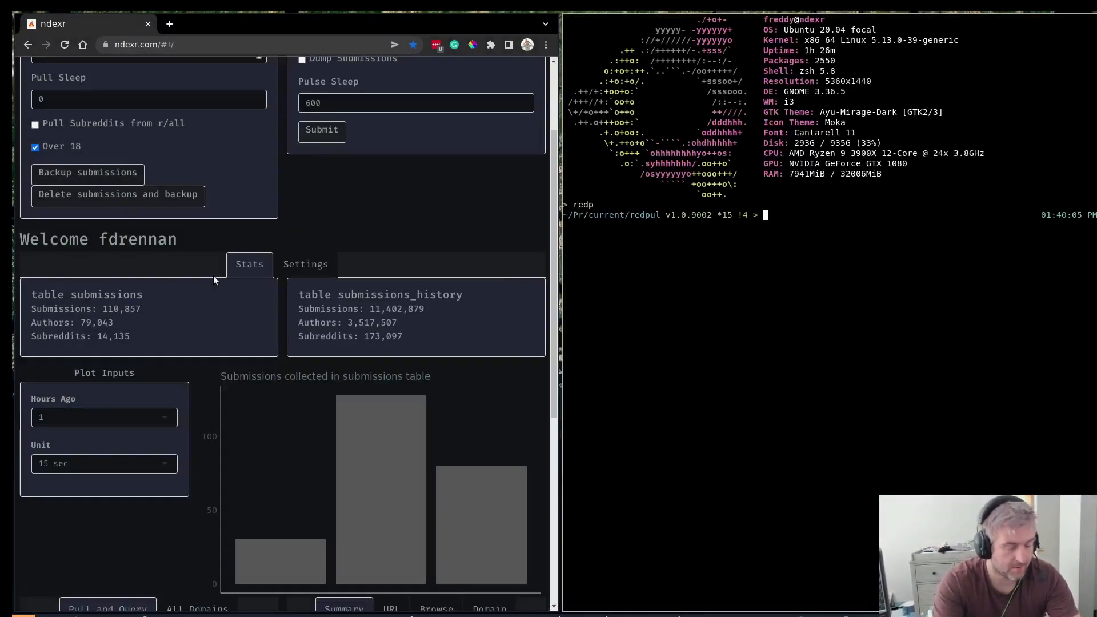
Follow the redpul service's logs with docker-compose logs -f redpul
{"action": "type", "text": "do"}
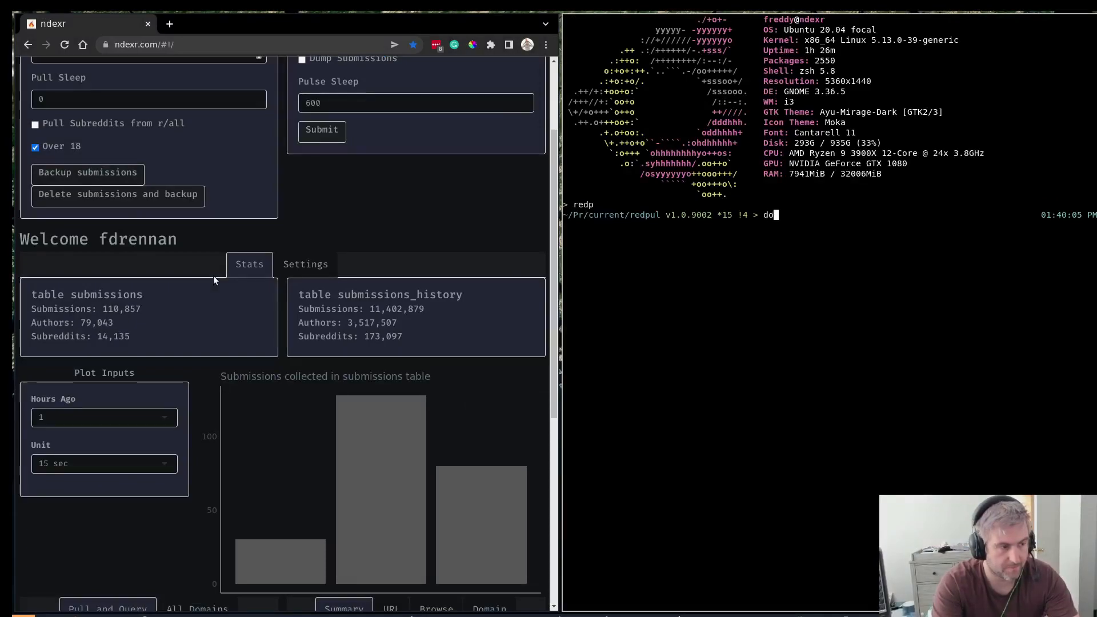
{"action": "type", "text": "cker-compose logs -f redpul"}
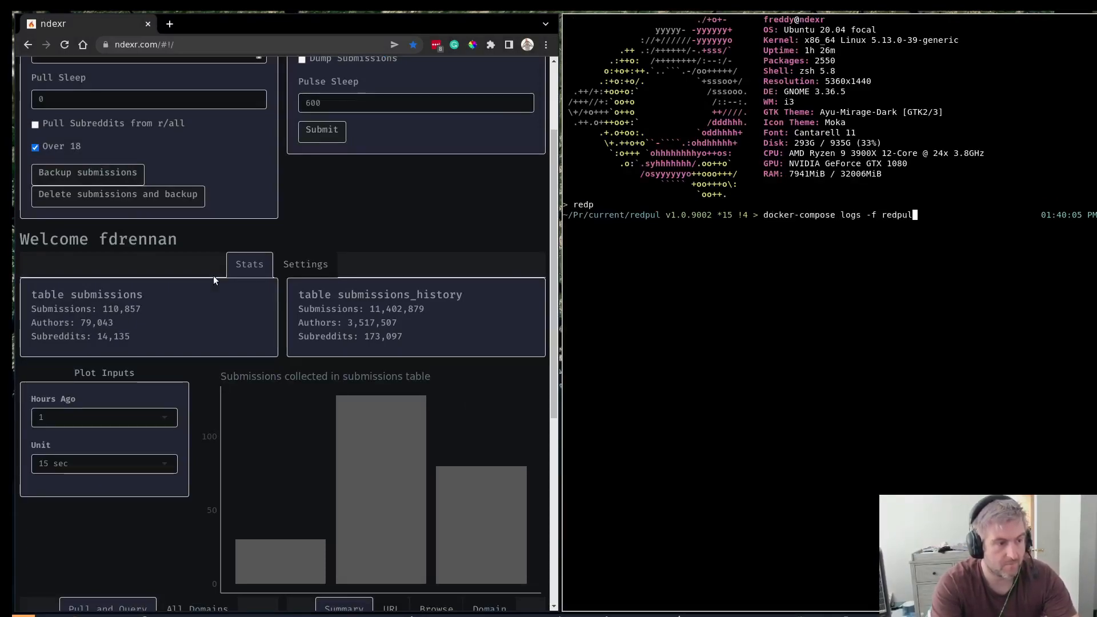
{"action": "key", "text": "Return"}
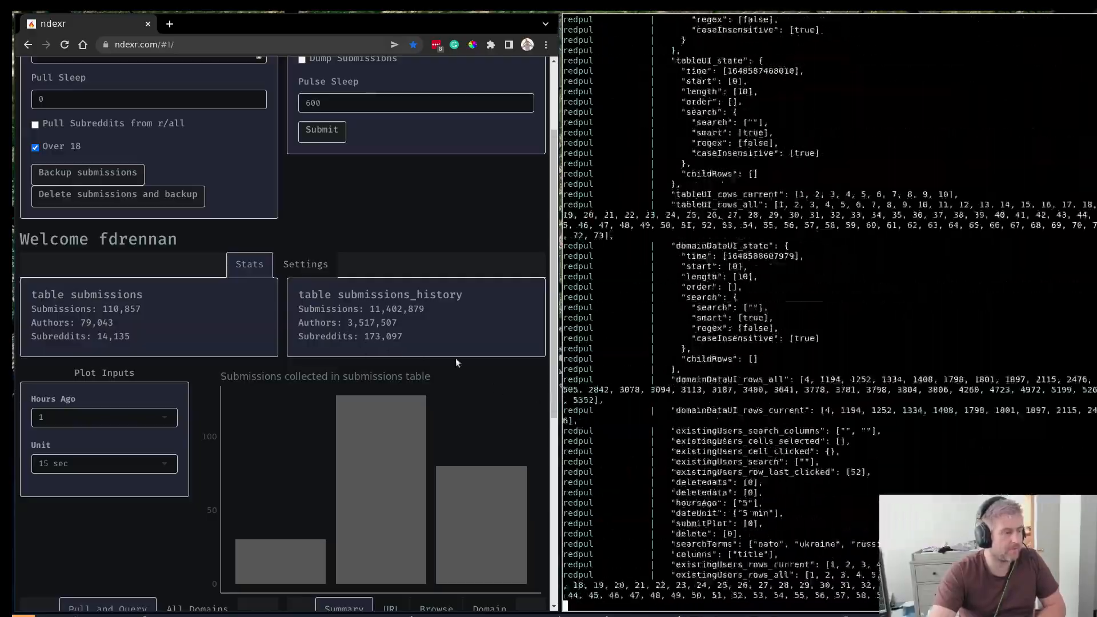
Stop the log output and rerun the docker-compose logs command for redpul with --tail=10 added
{"action": "key", "text": "ctrl+c"}
{"action": "key", "text": "Up"}
{"action": "key", "text": "Left"}
{"action": "key", "text": "Left"}
{"action": "key", "text": "Left"}
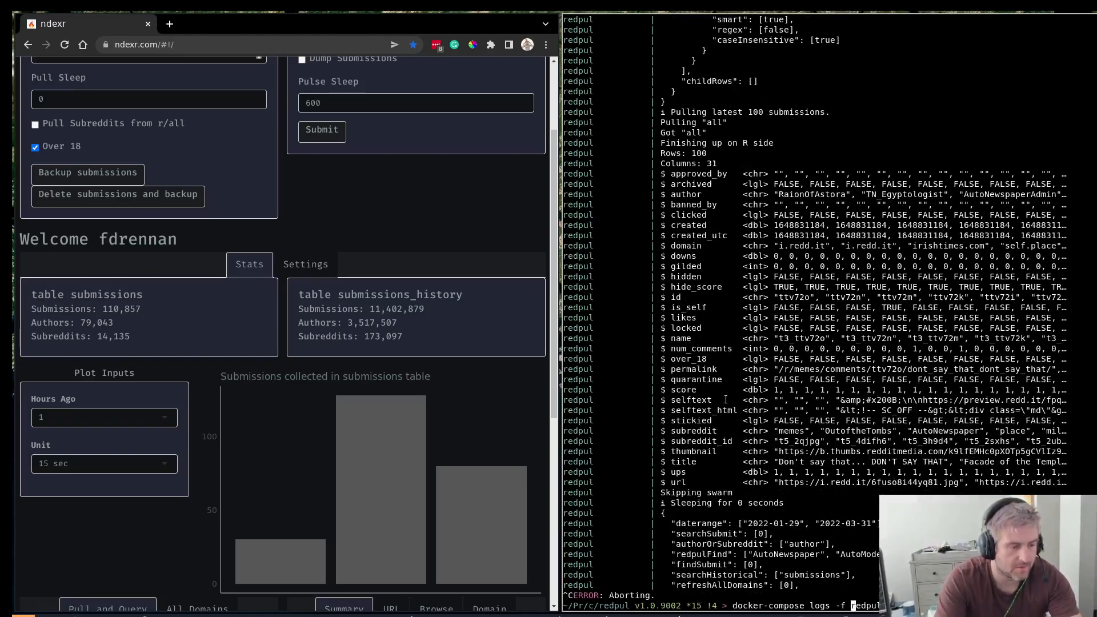
{"action": "type", "text": "--tail"}
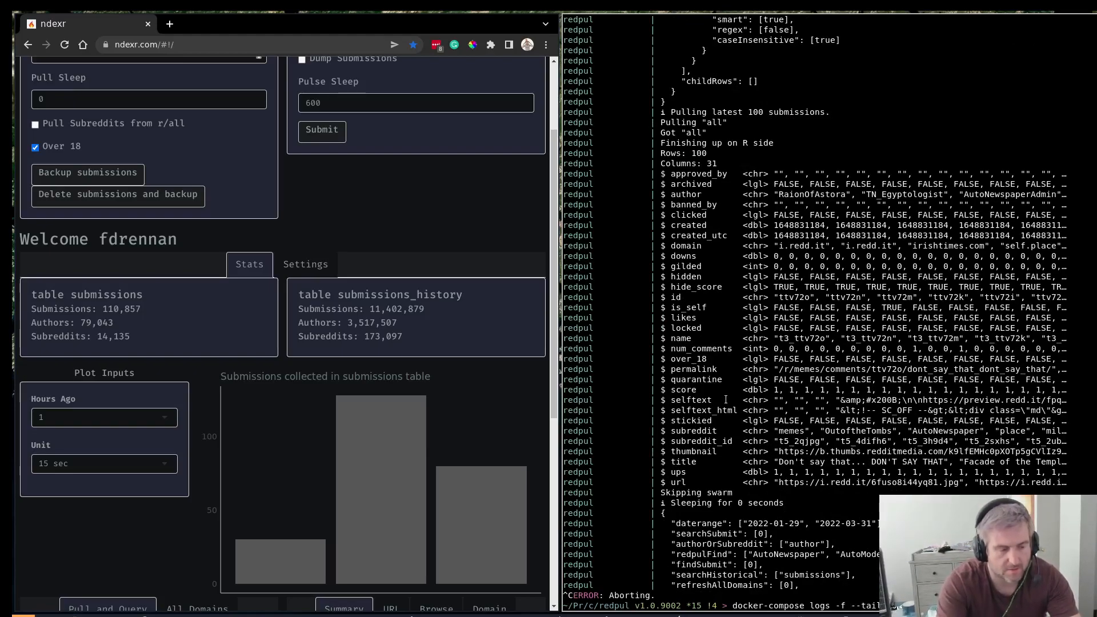
{"action": "type", "text": "=10"}
{"action": "key", "text": "Return"}
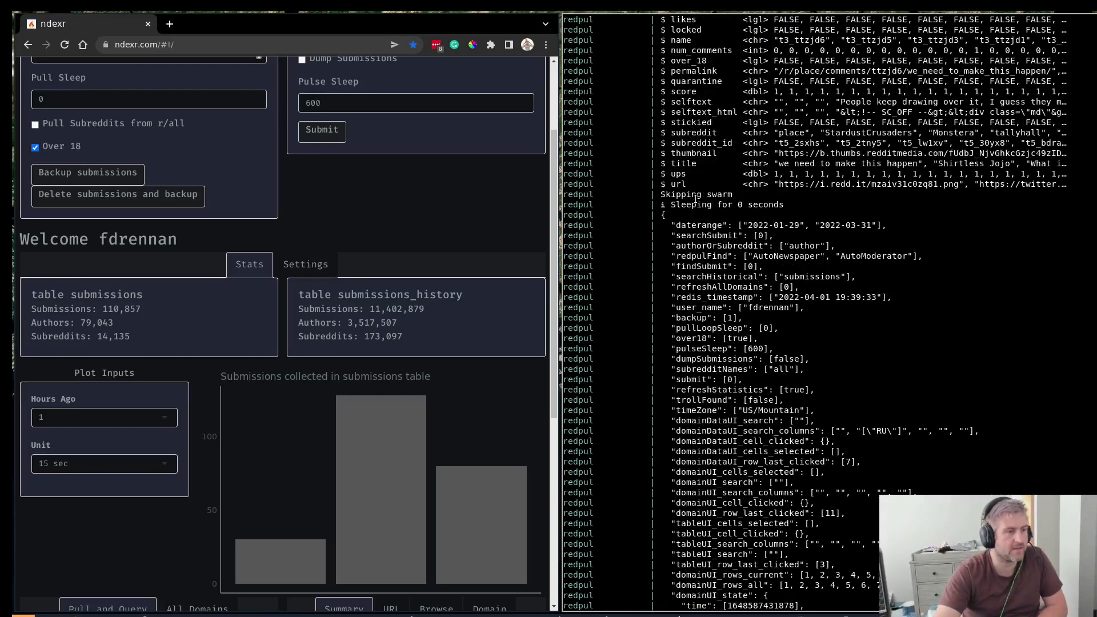
{"action": "left_click_drag", "start_coordinate": [564, 174], "coordinate": [814, 402]}
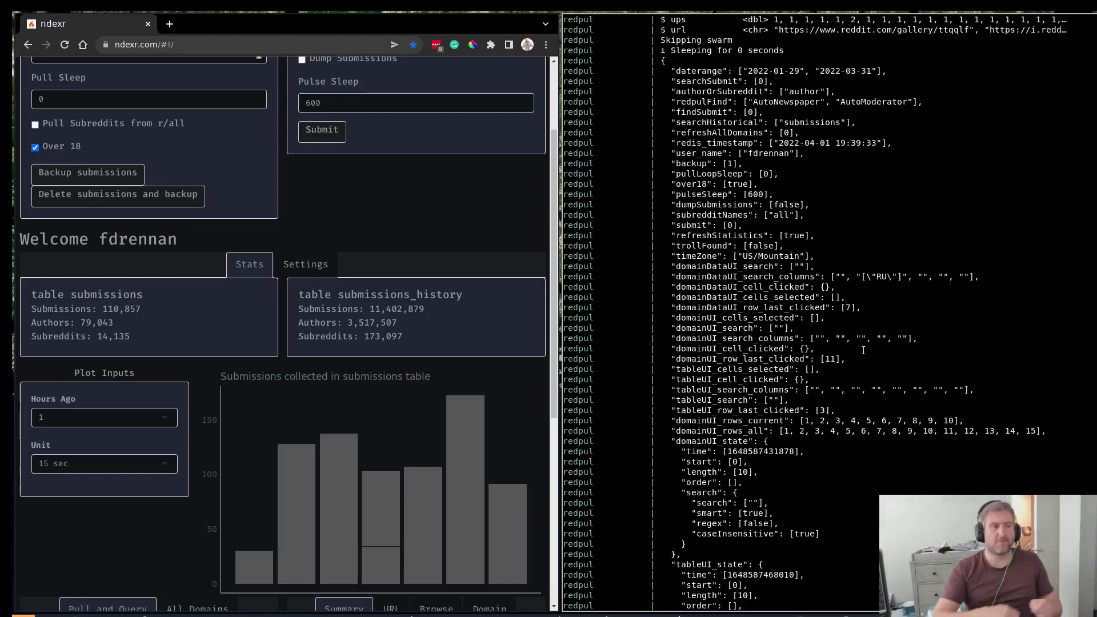
Enable Pull Subreddits from r/all and check the redpul log output in the terminal
{"action": "left_click", "coordinate": [35, 124]}
{"action": "scroll", "coordinate": [796, 410], "scroll_direction": "down", "scroll_amount": 11}
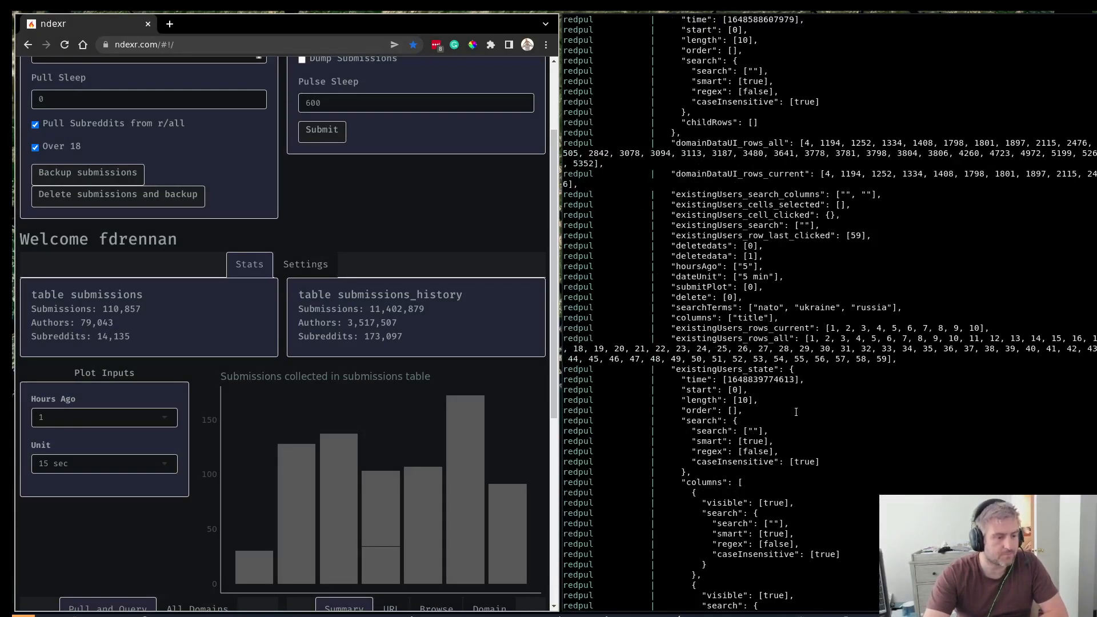
{"action": "left_click_drag", "start_coordinate": [795, 410], "coordinate": [780, 567]}
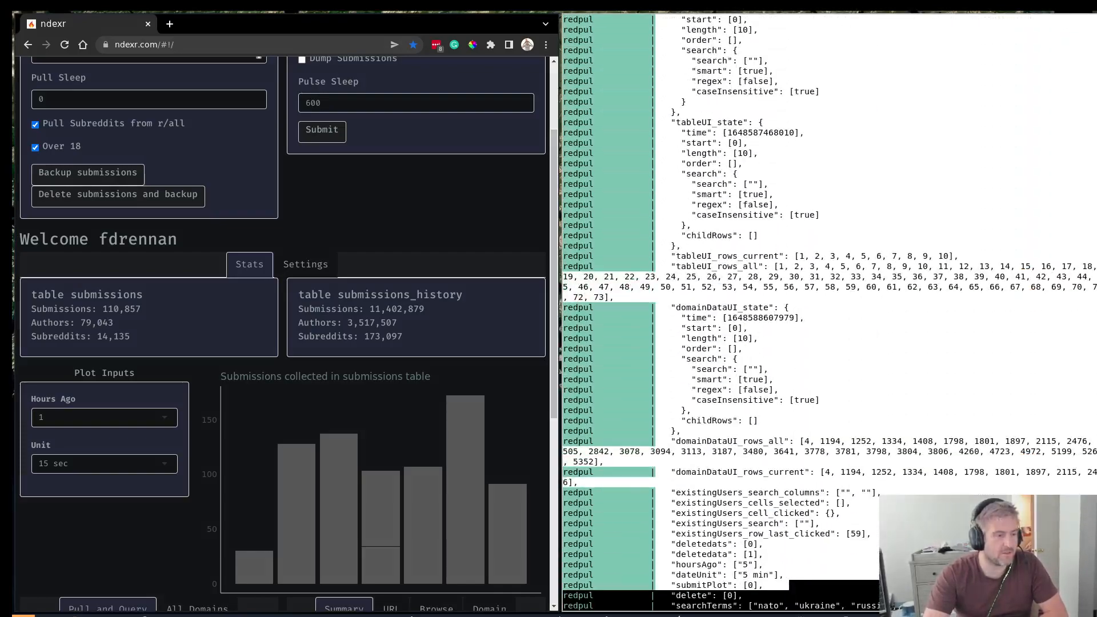
{"action": "left_click", "coordinate": [778, 563]}
{"action": "scroll", "coordinate": [774, 540], "scroll_direction": "down", "scroll_amount": 13}
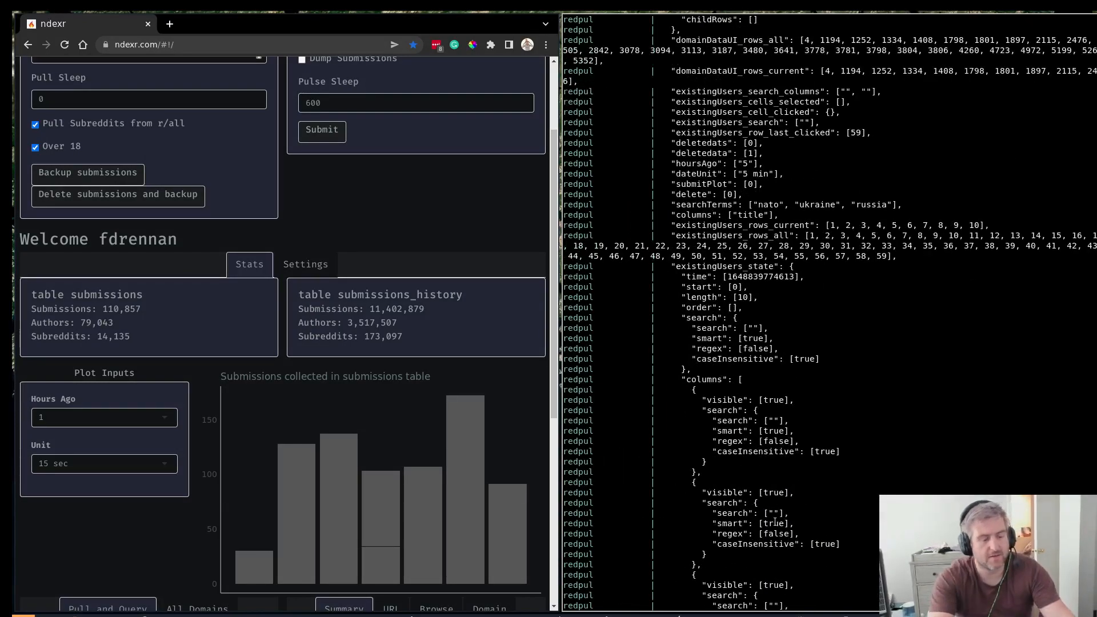
Stop the running log output and restart following the last 10 lines of the redpul logs
{"action": "key", "text": "ctrl+c"}
{"action": "key", "text": "Up"}
{"action": "key", "text": "Return"}
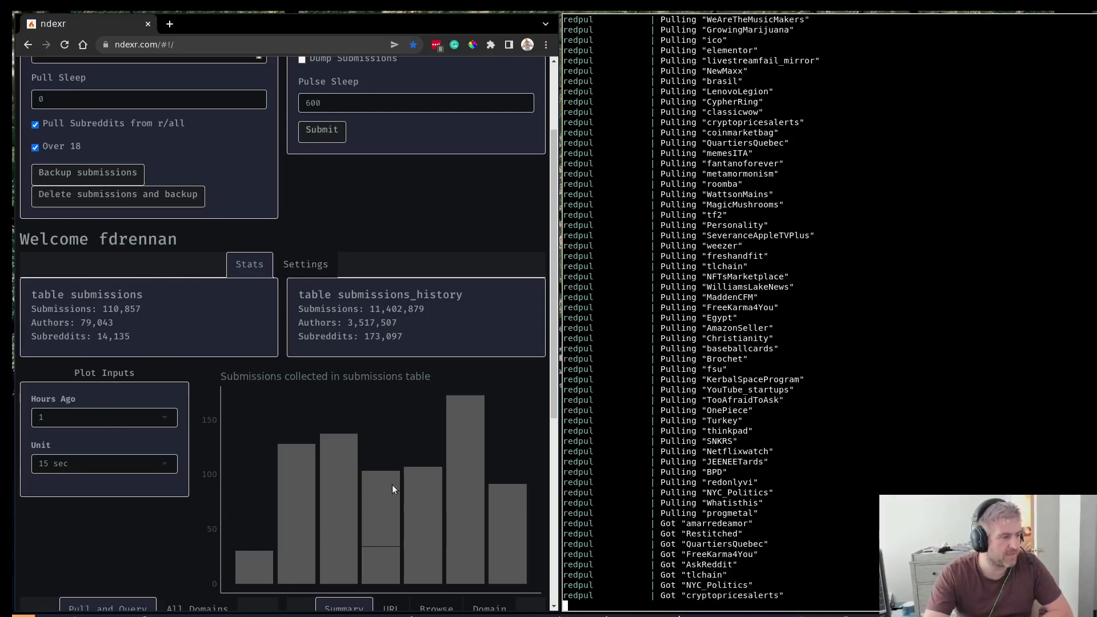
Widen the browser window beside the terminal to give the submissions plot more room
{"action": "scroll", "coordinate": [369, 504], "scroll_direction": "down", "scroll_amount": 3}
{"action": "scroll", "coordinate": [315, 336], "scroll_direction": "down", "scroll_amount": 2}
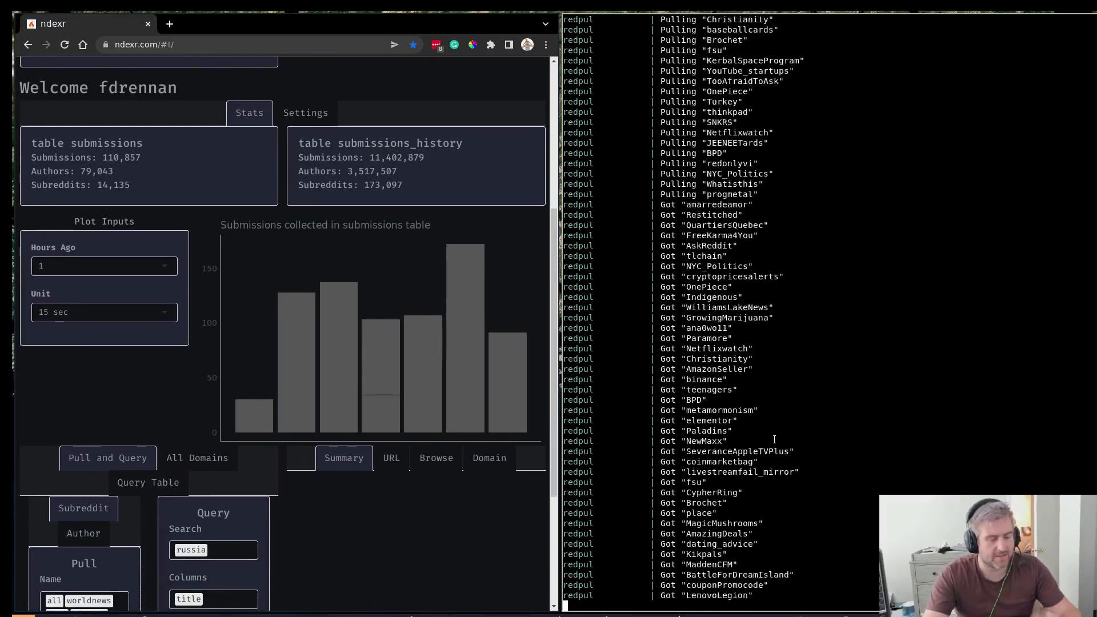
{"action": "key", "text": "super+l"}
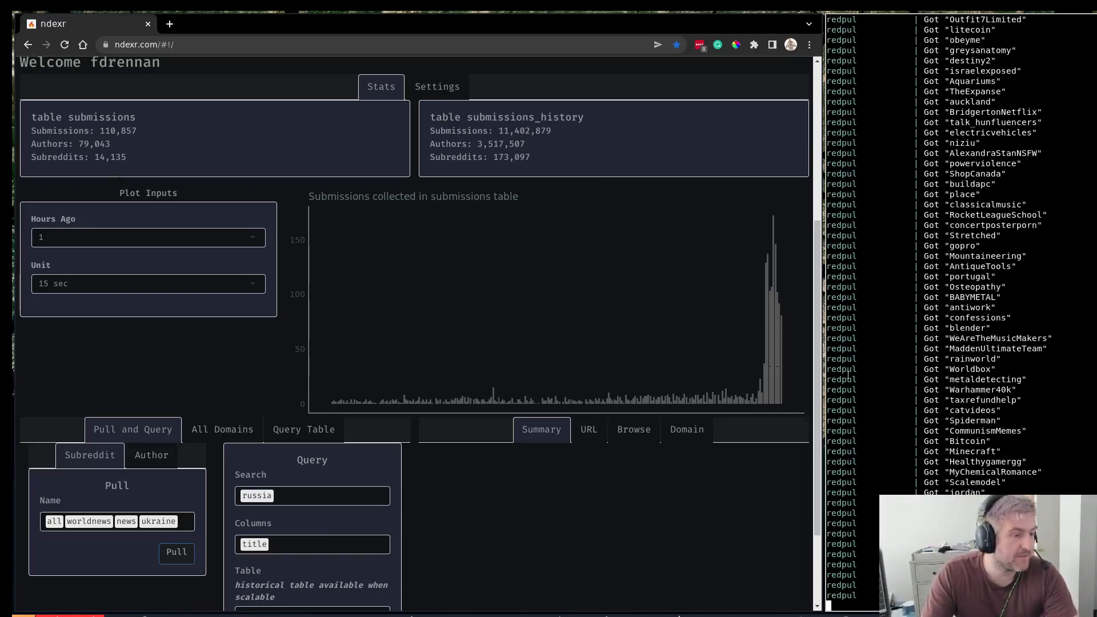
Disable Pull Subreddits from r/all in the Submissions settings
{"action": "scroll", "coordinate": [119, 175], "scroll_direction": "up", "scroll_amount": 3}
{"action": "left_click", "coordinate": [35, 92]}
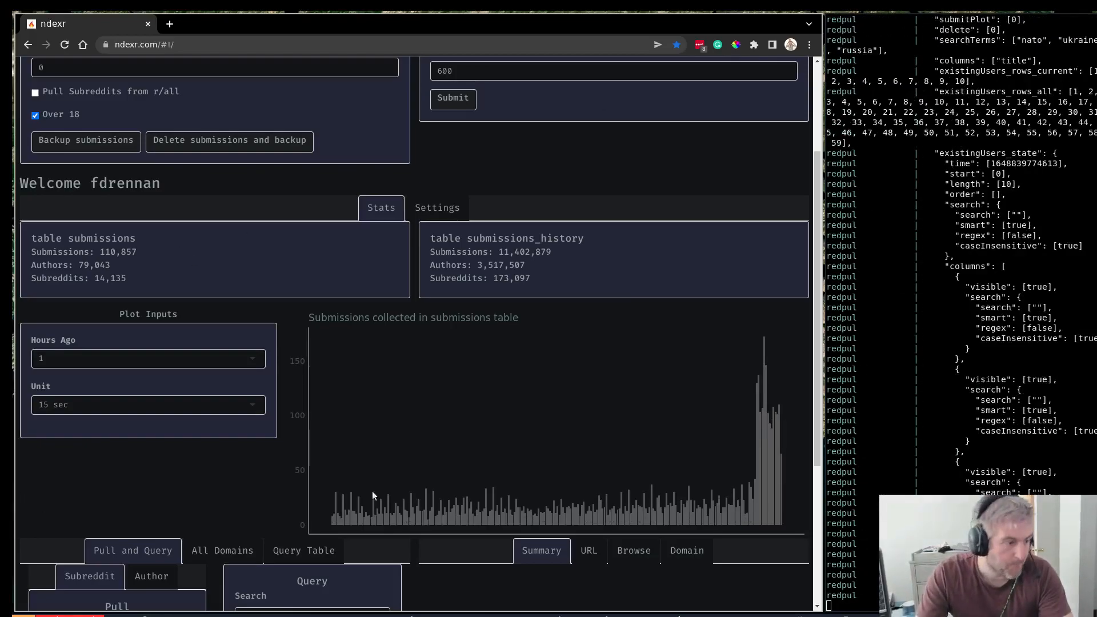
Try to set the submissions plot's Hours Ago to 12
{"action": "scroll", "coordinate": [303, 380], "scroll_direction": "down", "scroll_amount": 5}
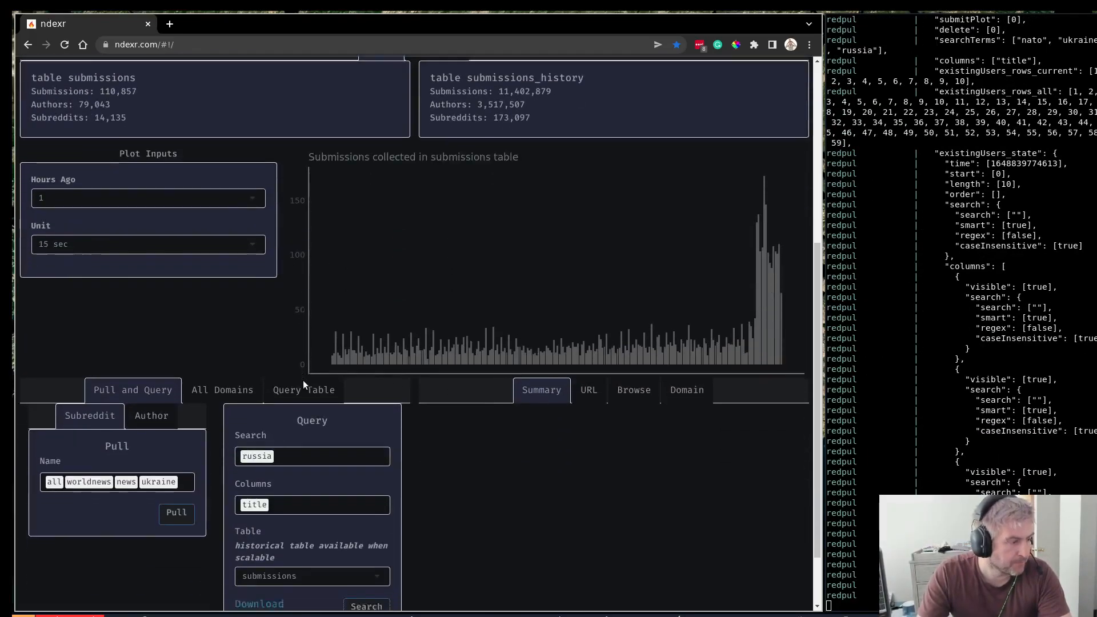
{"action": "scroll", "coordinate": [80, 204], "scroll_direction": "up", "scroll_amount": 3}
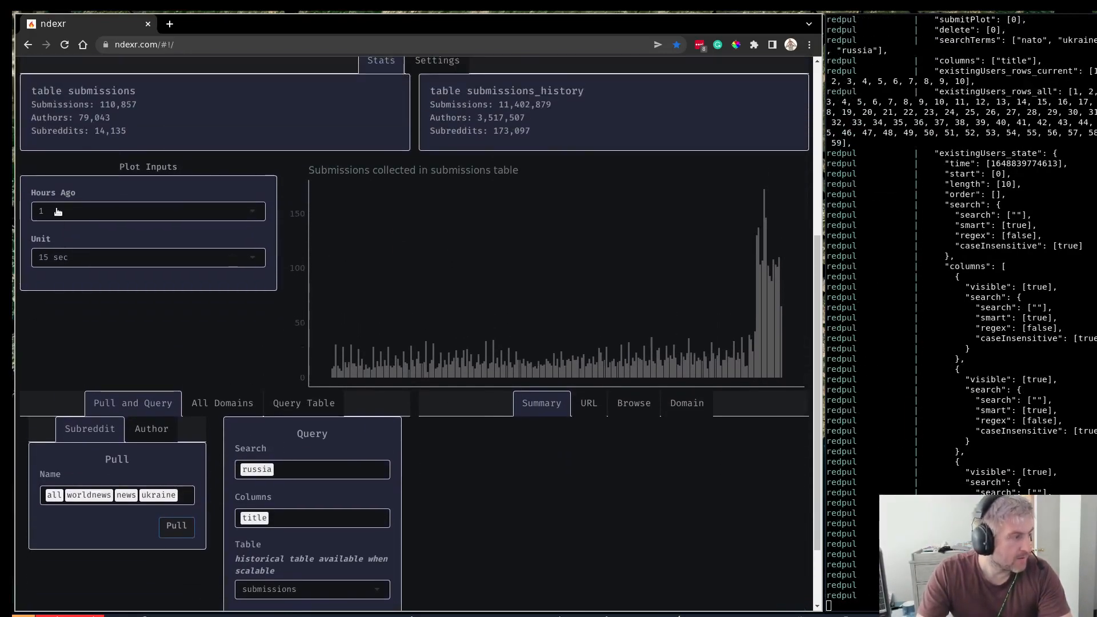
{"action": "left_click", "coordinate": [88, 211]}
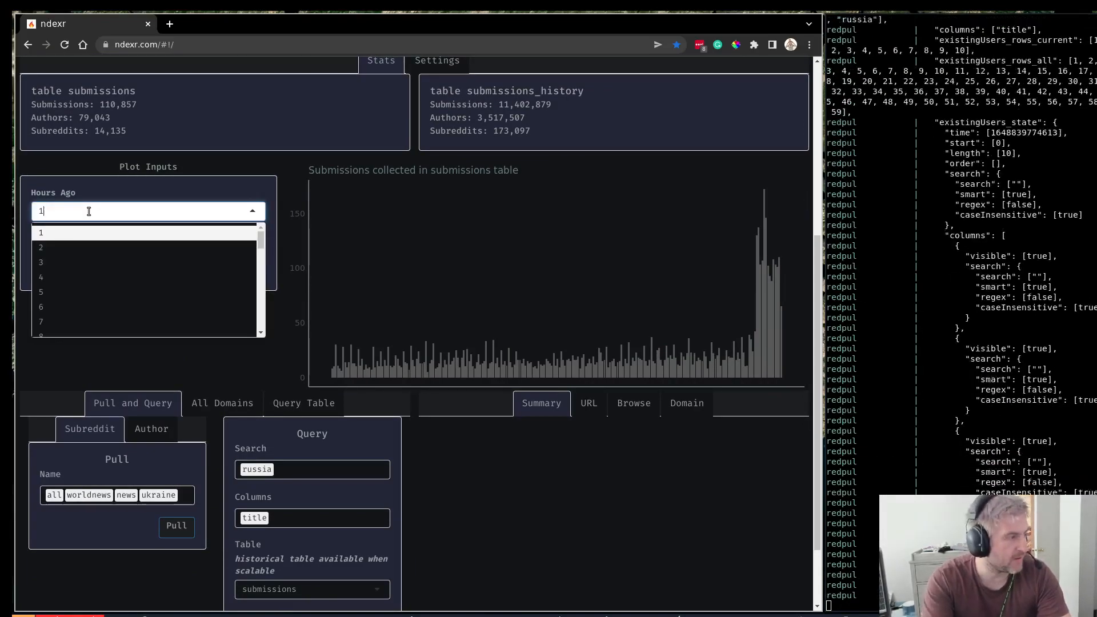
{"action": "type", "text": "12"}
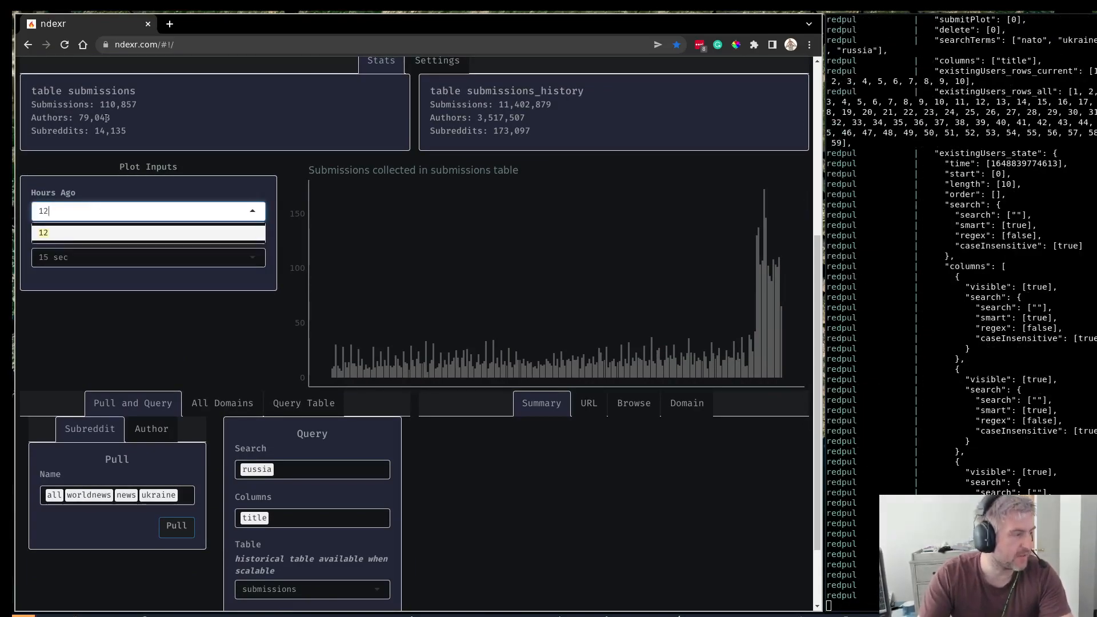
{"action": "left_click", "coordinate": [103, 286]}
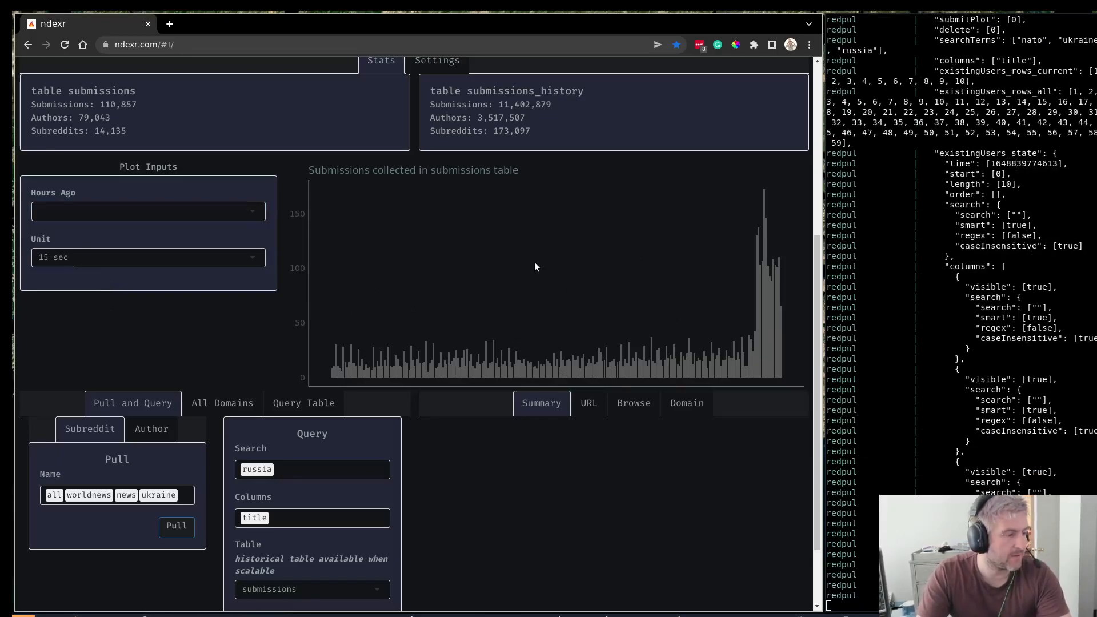
Set the submissions plot's Hours Ago to 48
{"action": "left_click", "coordinate": [122, 216]}
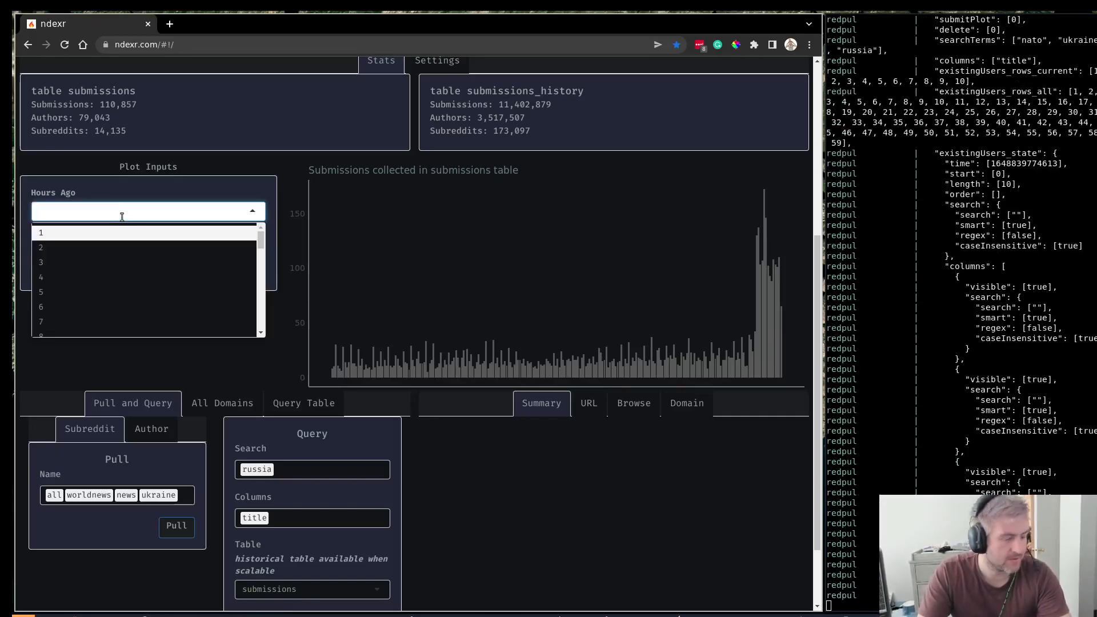
{"action": "type", "text": "48"}
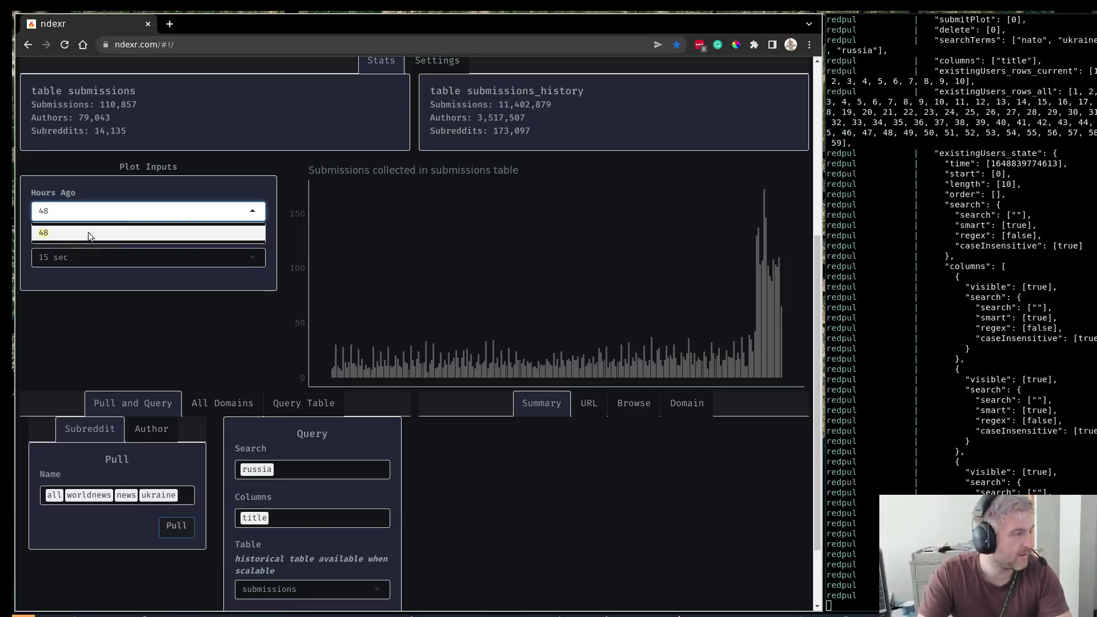
{"action": "left_click", "coordinate": [89, 234]}
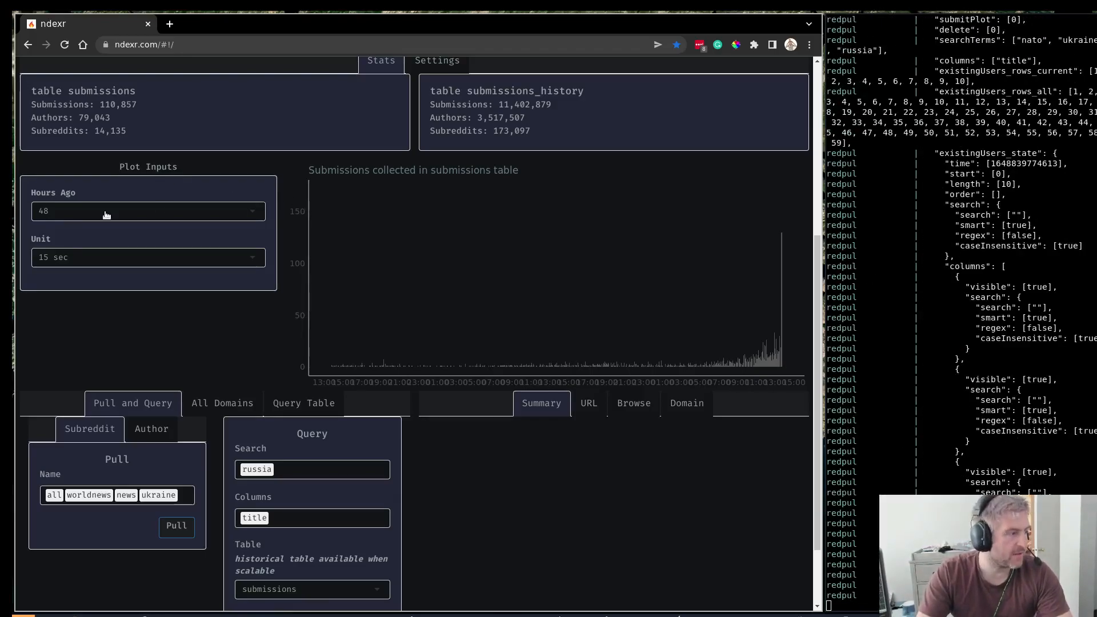
Start a backup of the submissions table
{"action": "scroll", "coordinate": [111, 215], "scroll_direction": "up", "scroll_amount": 2}
{"action": "left_click", "coordinate": [85, 85]}
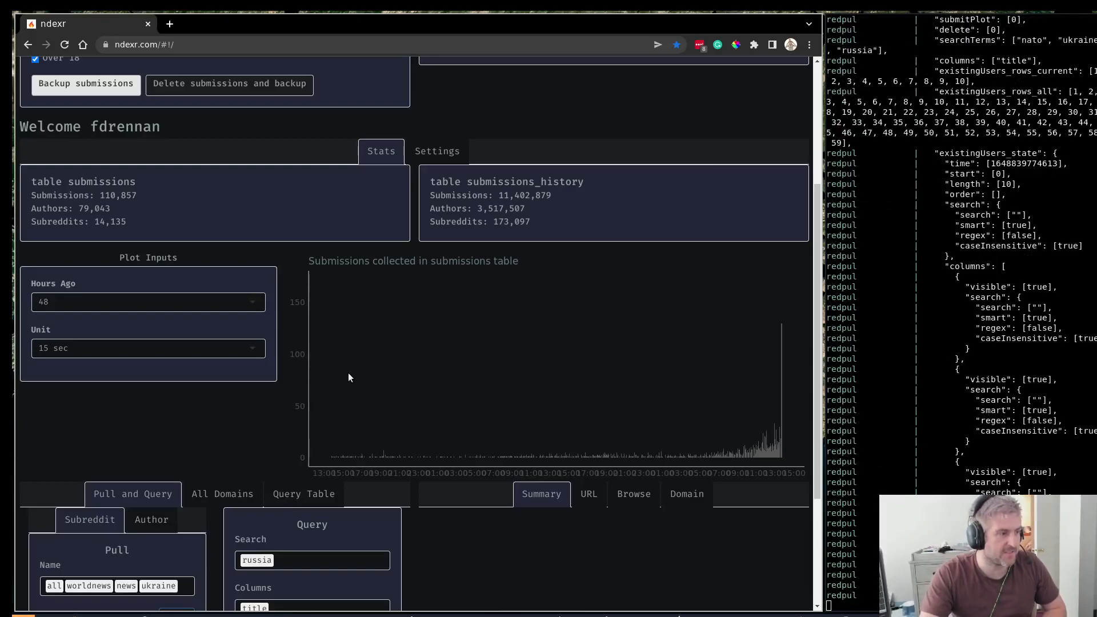
{"action": "scroll", "coordinate": [352, 262], "scroll_direction": "down", "scroll_amount": 3}
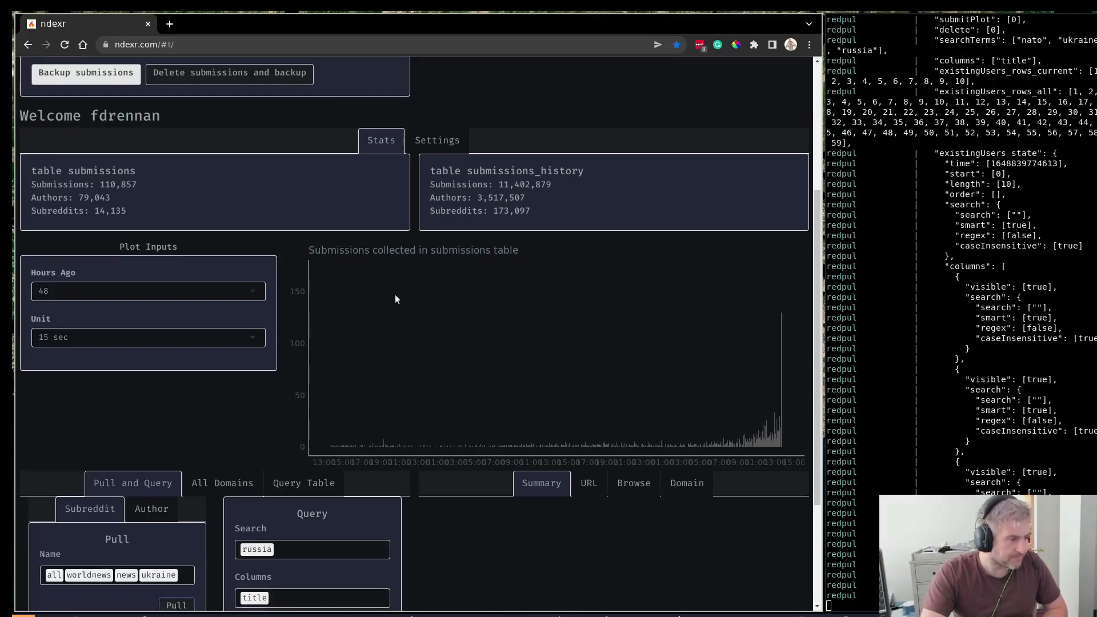
{"action": "left_click", "coordinate": [89, 218]}
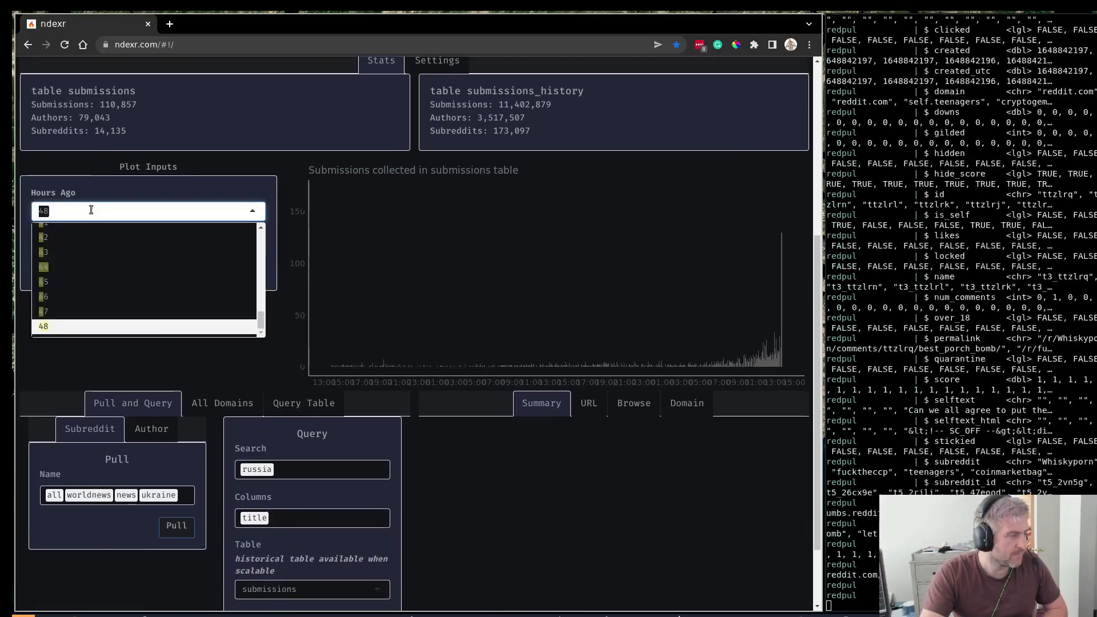
{"action": "scroll", "coordinate": [63, 294], "scroll_direction": "down", "scroll_amount": 3}
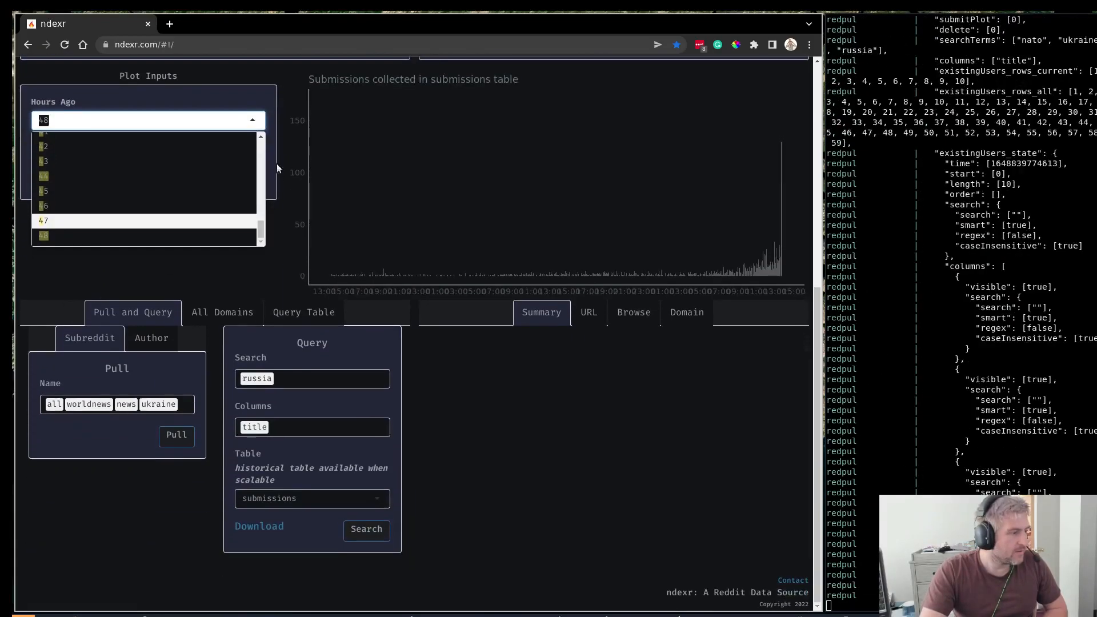
{"action": "left_click", "coordinate": [187, 235]}
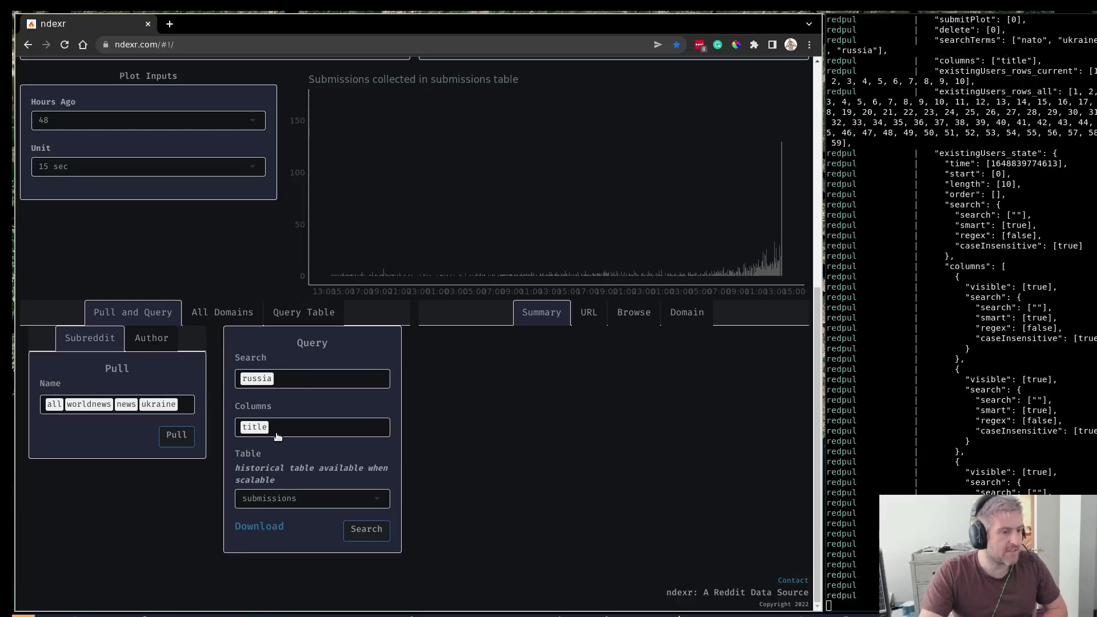
Close the terminal beside the browser and run the title query for russia on the submissions table
{"action": "key", "text": "super+shift+q"}
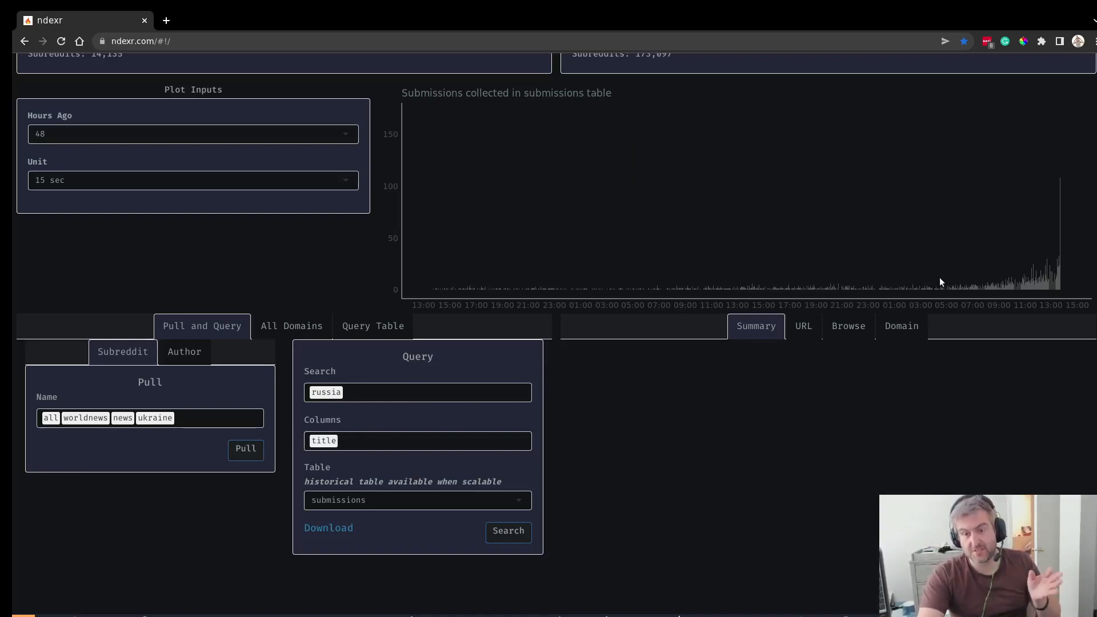
{"action": "left_click", "coordinate": [524, 529]}
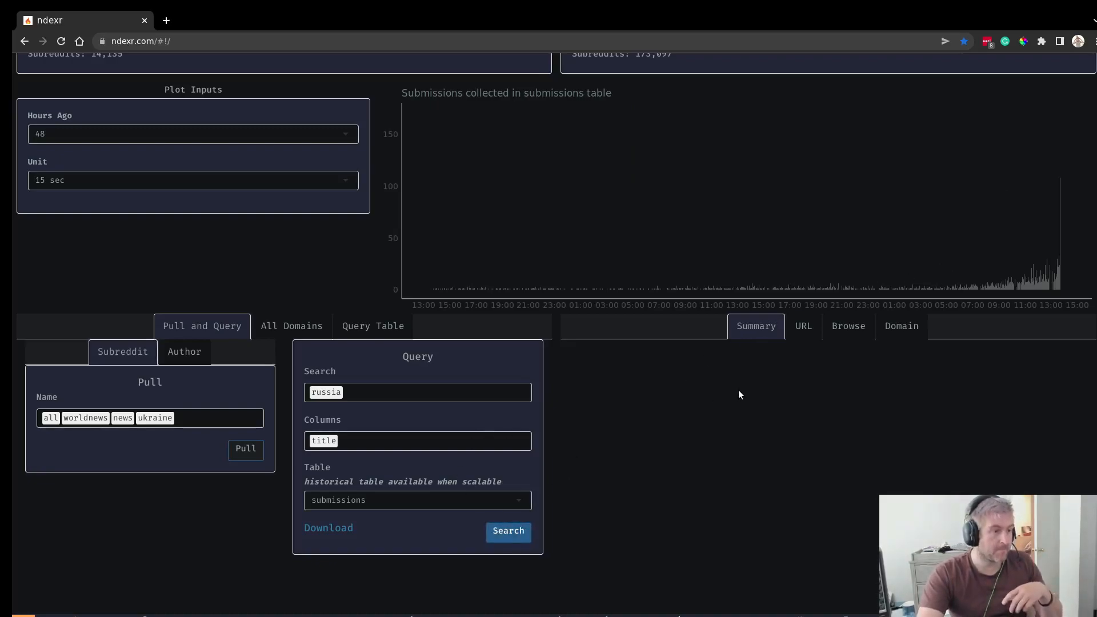
{"action": "scroll", "coordinate": [544, 444], "scroll_direction": "down", "scroll_amount": 1}
{"action": "scroll", "coordinate": [543, 443], "scroll_direction": "down", "scroll_amount": 1}
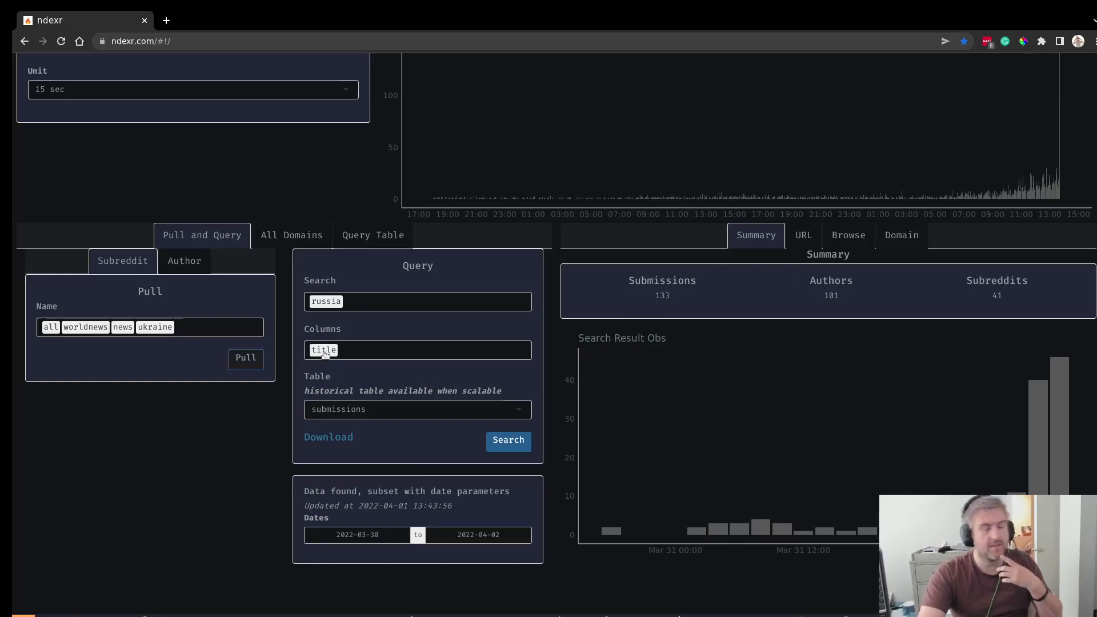
Make subreddit the only column searched by the query
{"action": "left_click", "coordinate": [368, 343]}
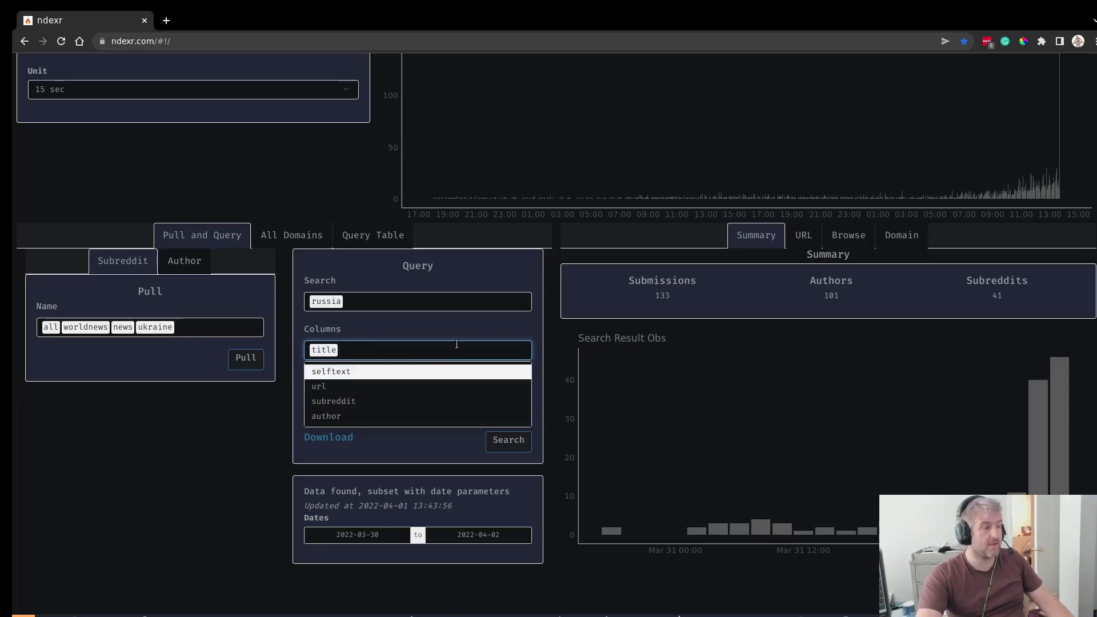
{"action": "left_click", "coordinate": [357, 401]}
{"action": "left_click", "coordinate": [334, 351]}
{"action": "key", "text": "BackSpace"}
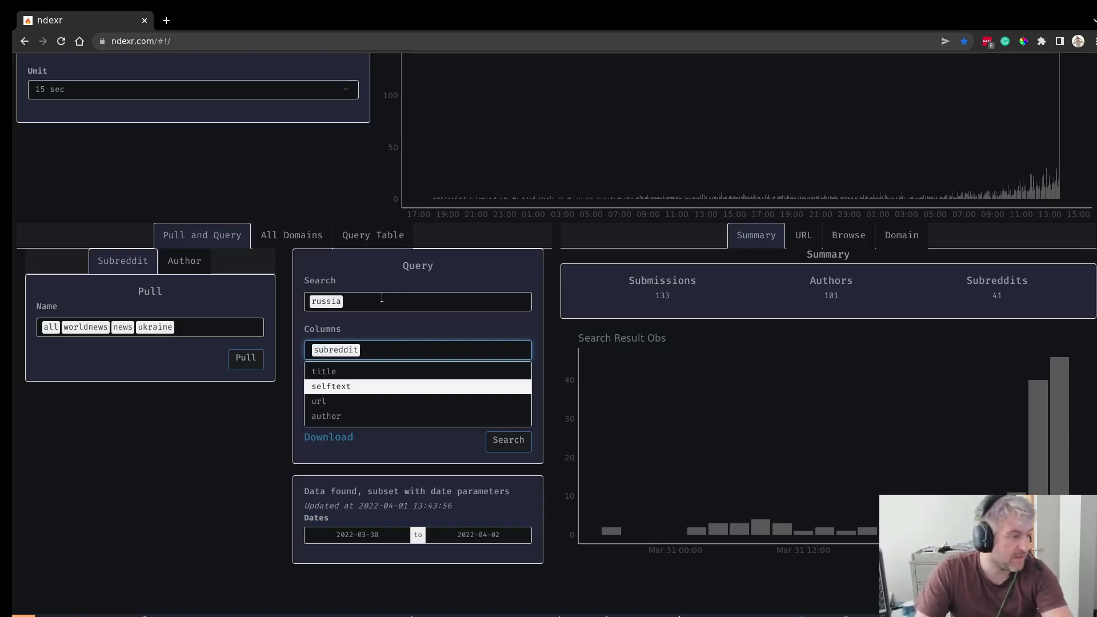
Replace the query's search term with ukraine and run the search
{"action": "left_click", "coordinate": [378, 306]}
{"action": "key", "text": "BackSpace"}
{"action": "type", "text": "ukraine"}
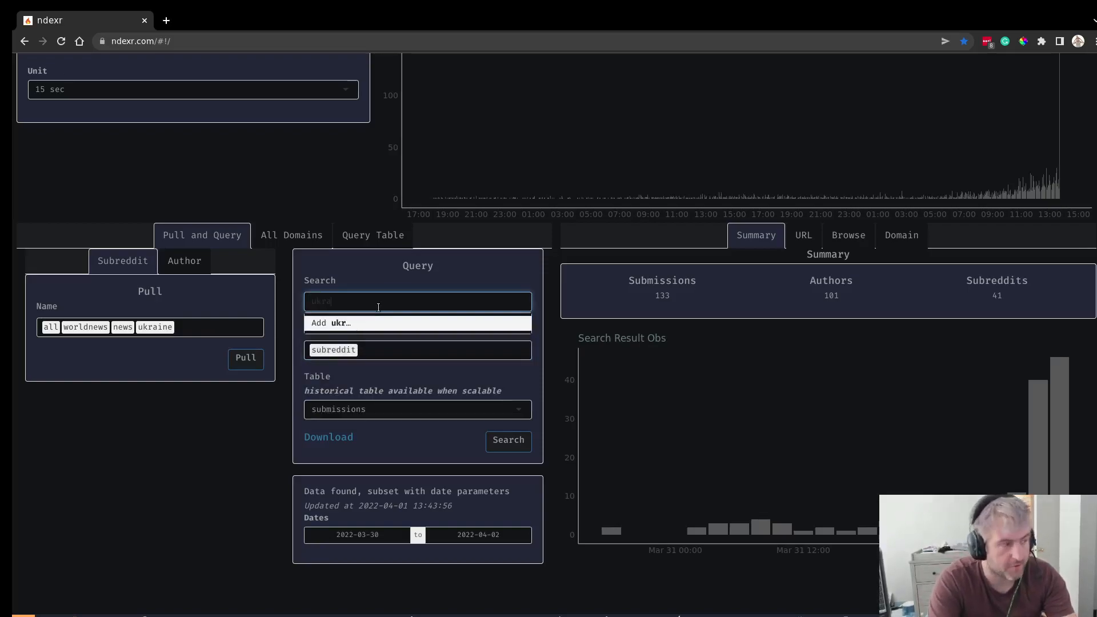
{"action": "key", "text": "Return"}
{"action": "left_click", "coordinate": [506, 441]}
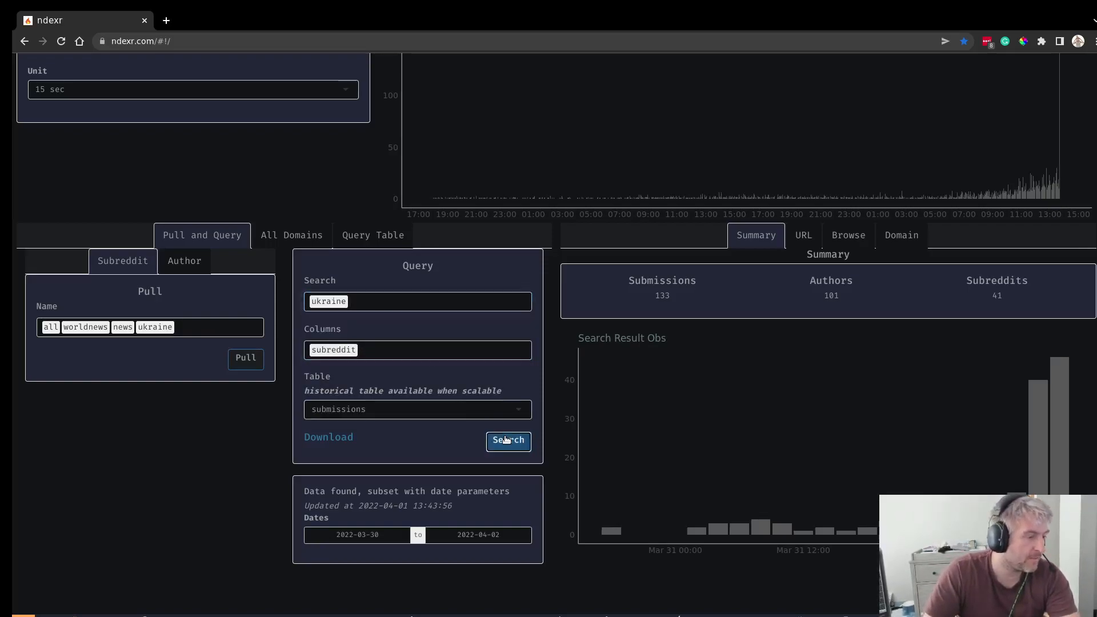
Review the ukraine query's summary and result table, including its subreddit filter options, and glance at the list of all domains
{"action": "left_click", "coordinate": [806, 240]}
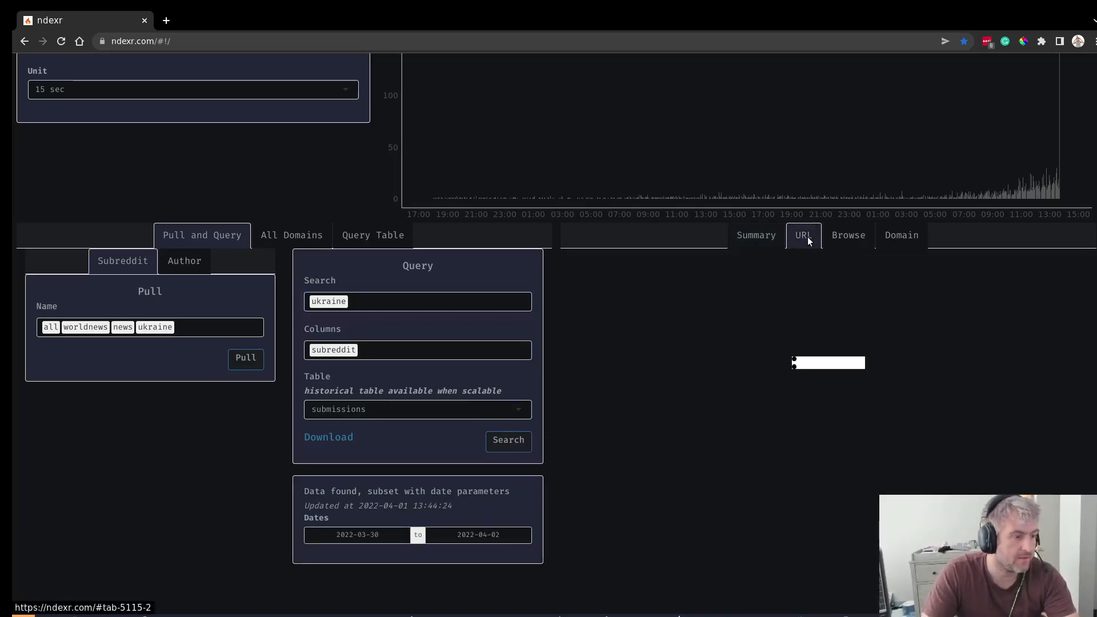
{"action": "left_click", "coordinate": [737, 244]}
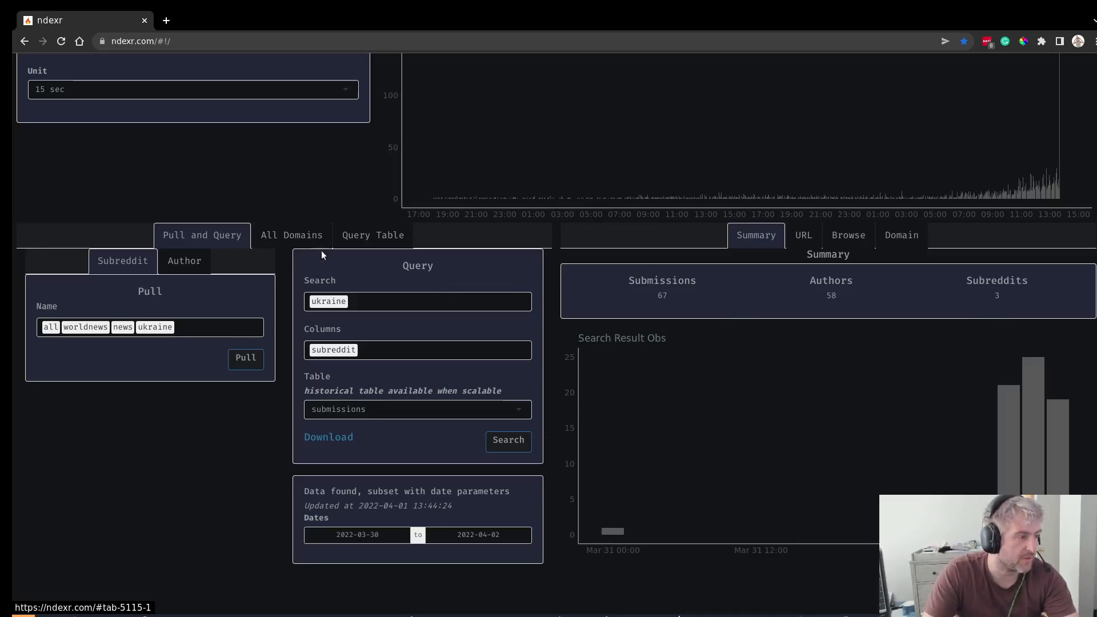
{"action": "left_click", "coordinate": [360, 237]}
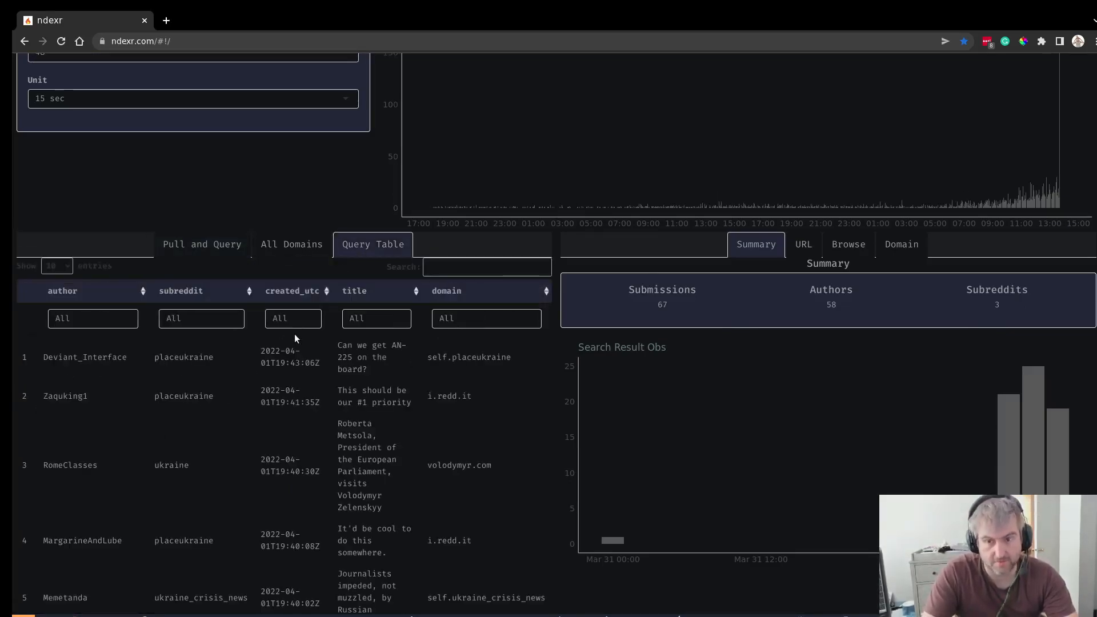
{"action": "left_click", "coordinate": [197, 319]}
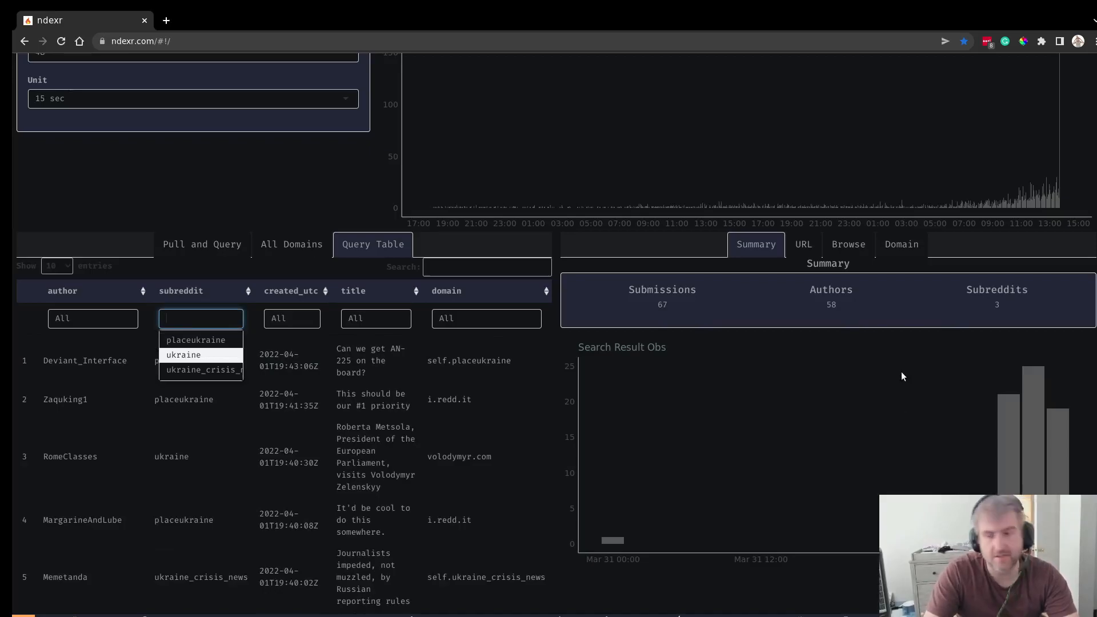
{"action": "left_click", "coordinate": [318, 244]}
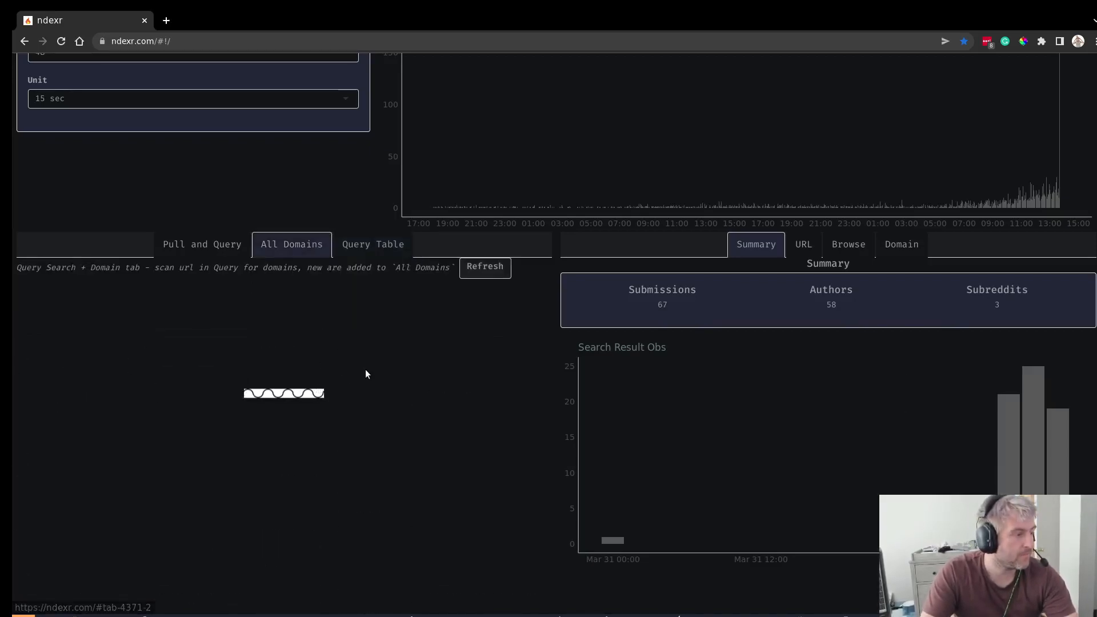
{"action": "left_click", "coordinate": [189, 250]}
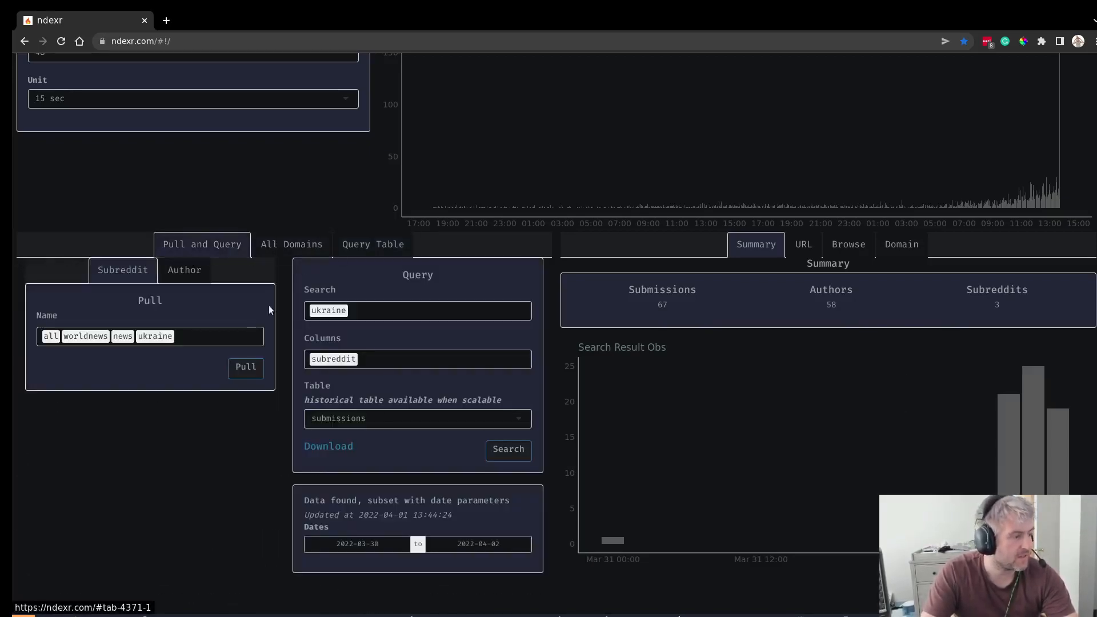
Browse the URL results of the ukraine query
{"action": "scroll", "coordinate": [409, 358], "scroll_direction": "down", "scroll_amount": 1}
{"action": "left_click", "coordinate": [799, 236]}
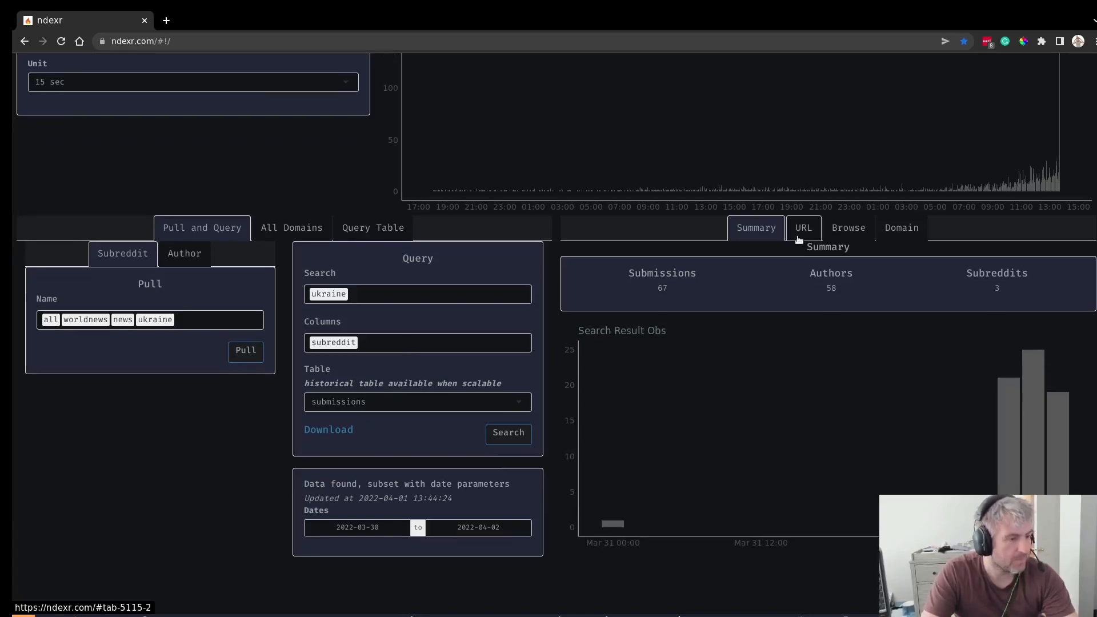
{"action": "scroll", "coordinate": [797, 235], "scroll_direction": "up", "scroll_amount": 2}
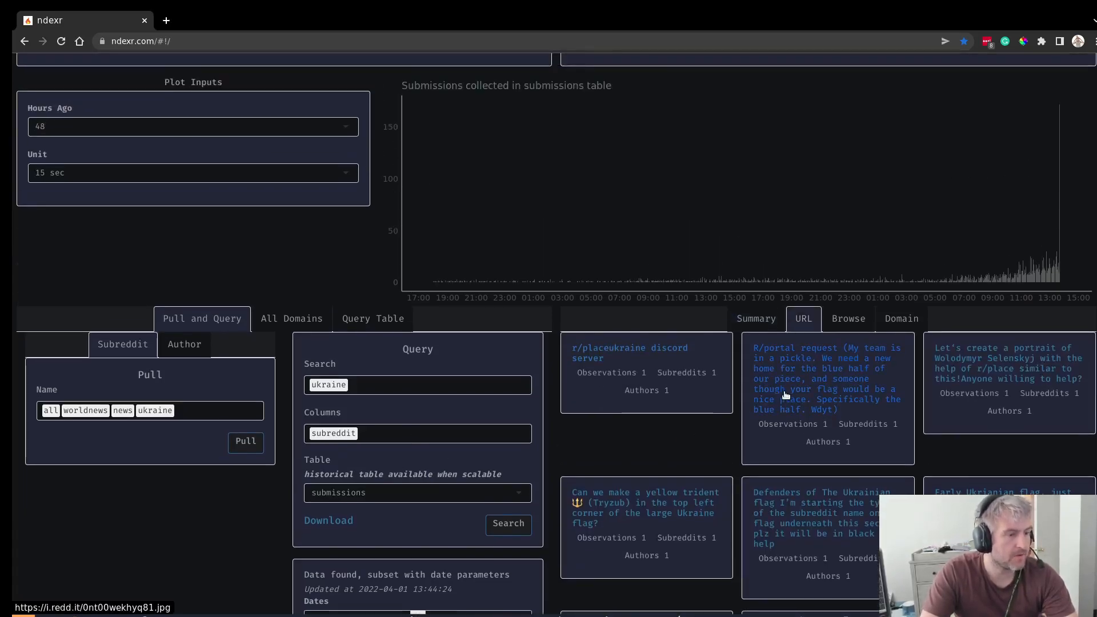
{"action": "scroll", "coordinate": [786, 395], "scroll_direction": "down", "scroll_amount": 2}
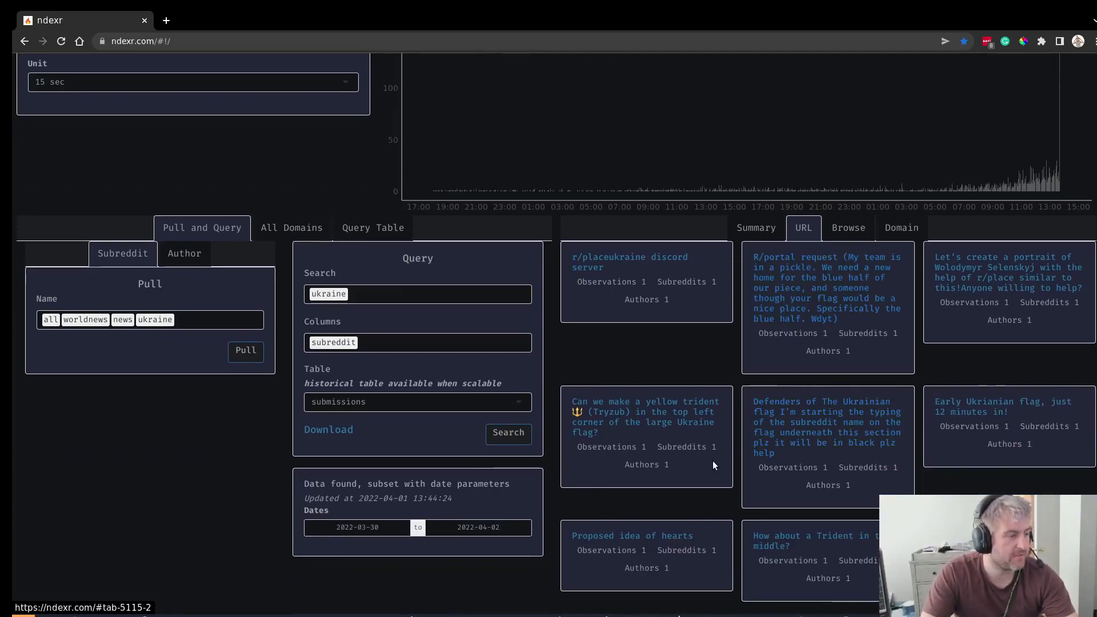
{"action": "scroll", "coordinate": [712, 465], "scroll_direction": "down", "scroll_amount": 1}
Switch the query's table to submissions_history
{"action": "scroll", "coordinate": [688, 472], "scroll_direction": "up", "scroll_amount": 2}
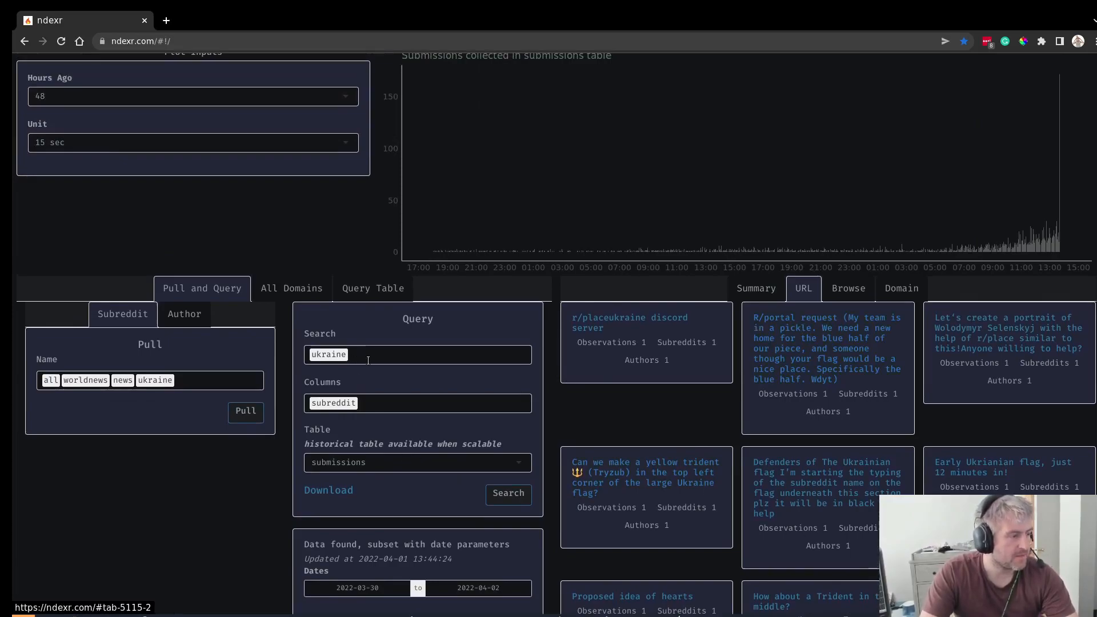
{"action": "left_click", "coordinate": [337, 462]}
{"action": "left_click", "coordinate": [329, 481]}
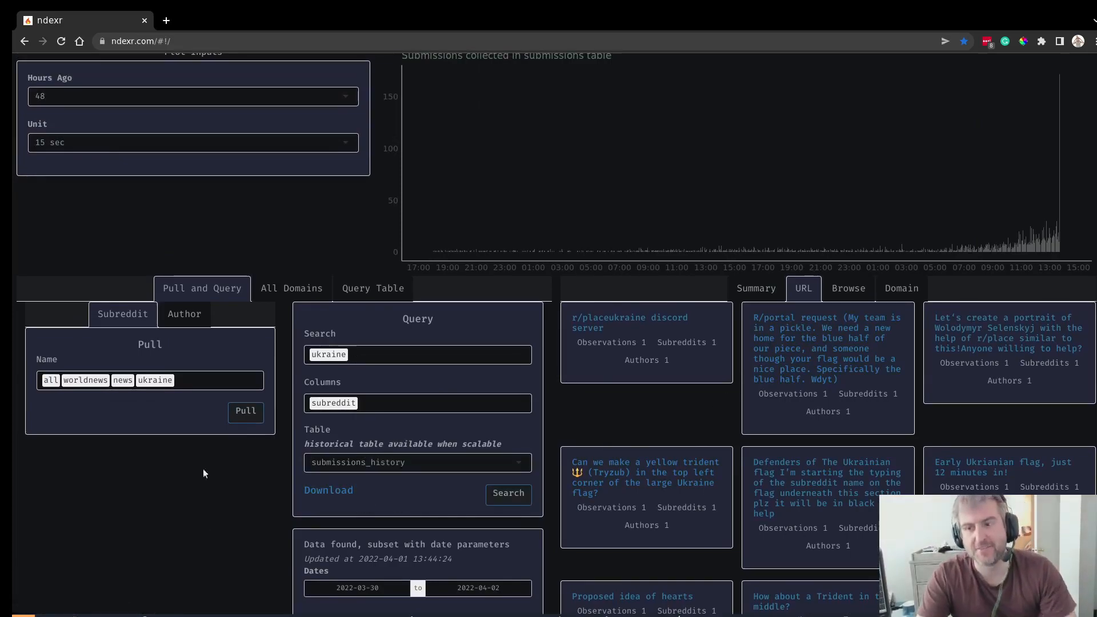
Make title the only column searched and run the ukraine query on the history table
{"action": "scroll", "coordinate": [321, 434], "scroll_direction": "down", "scroll_amount": 1}
{"action": "left_click", "coordinate": [323, 375]}
{"action": "key", "text": "BackSpace"}
{"action": "type", "text": "ti"}
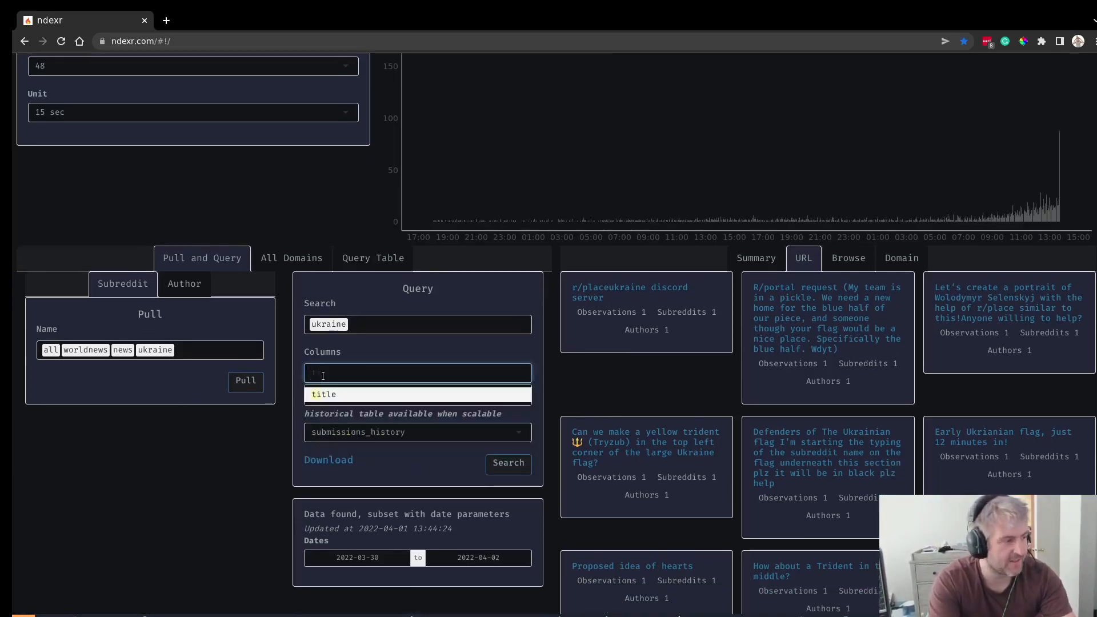
{"action": "key", "text": "Return"}
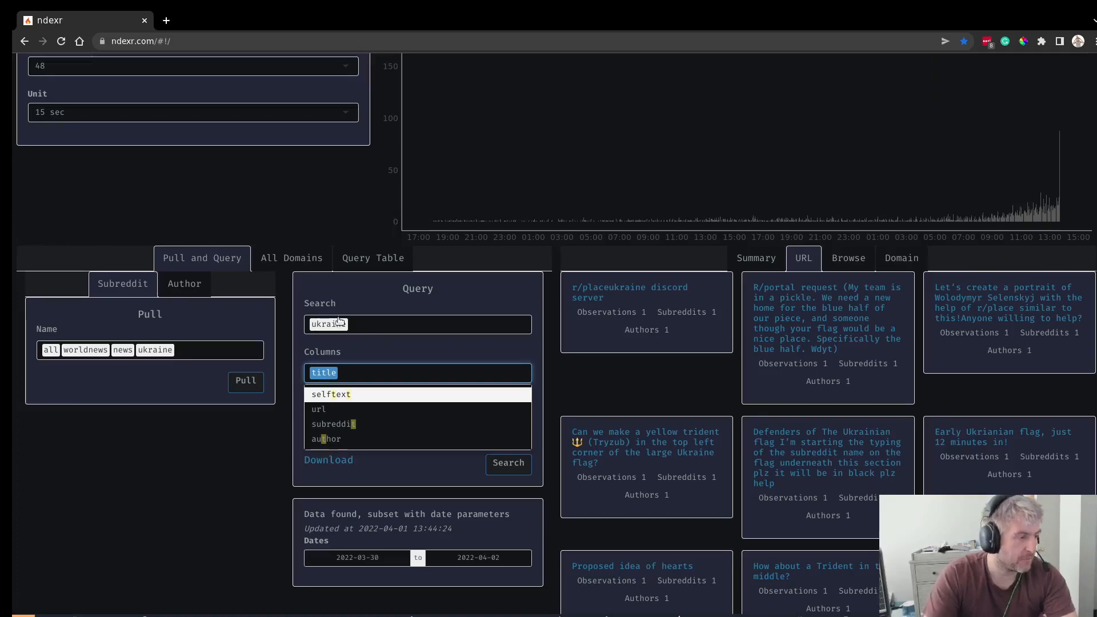
{"action": "left_click", "coordinate": [369, 312]}
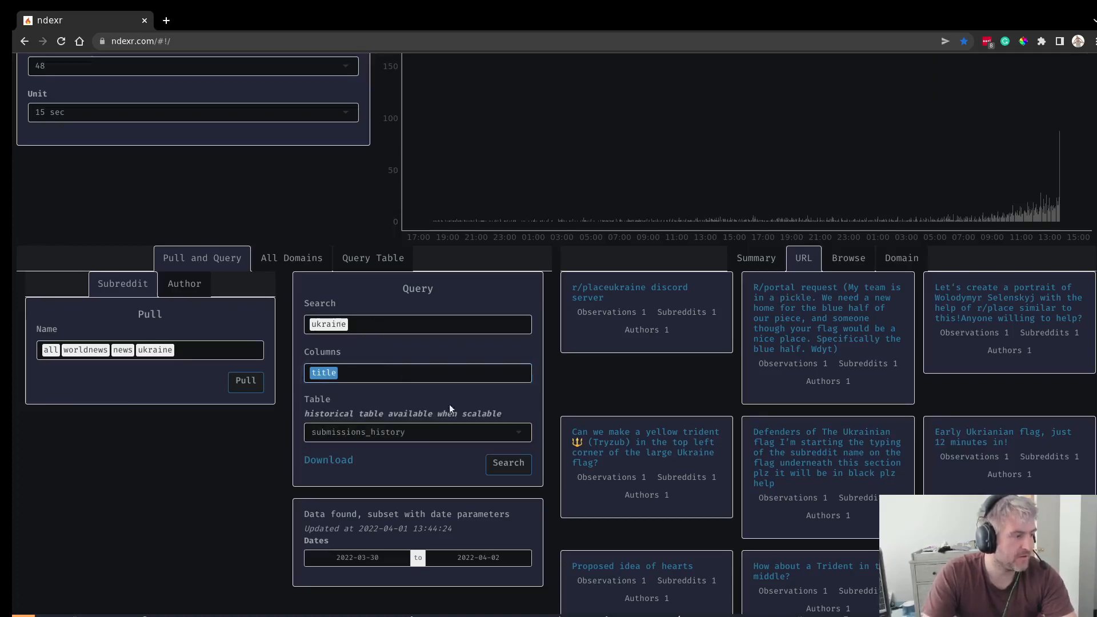
{"action": "left_click", "coordinate": [508, 464]}
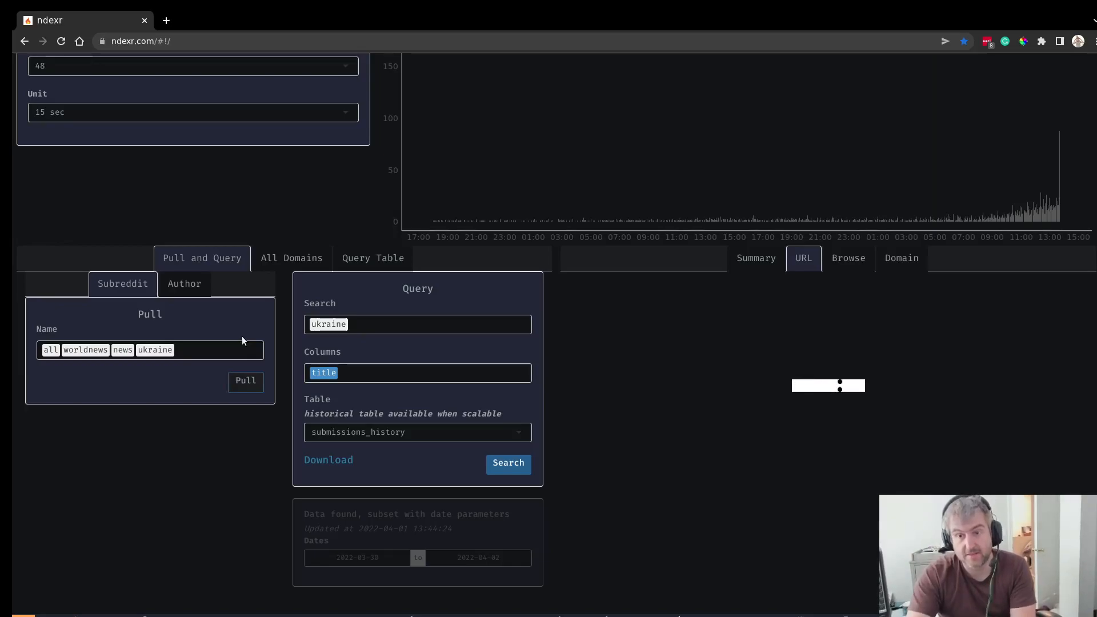
Show the author pull form with its name field, and look at the history query's URL results
{"action": "left_click", "coordinate": [204, 287]}
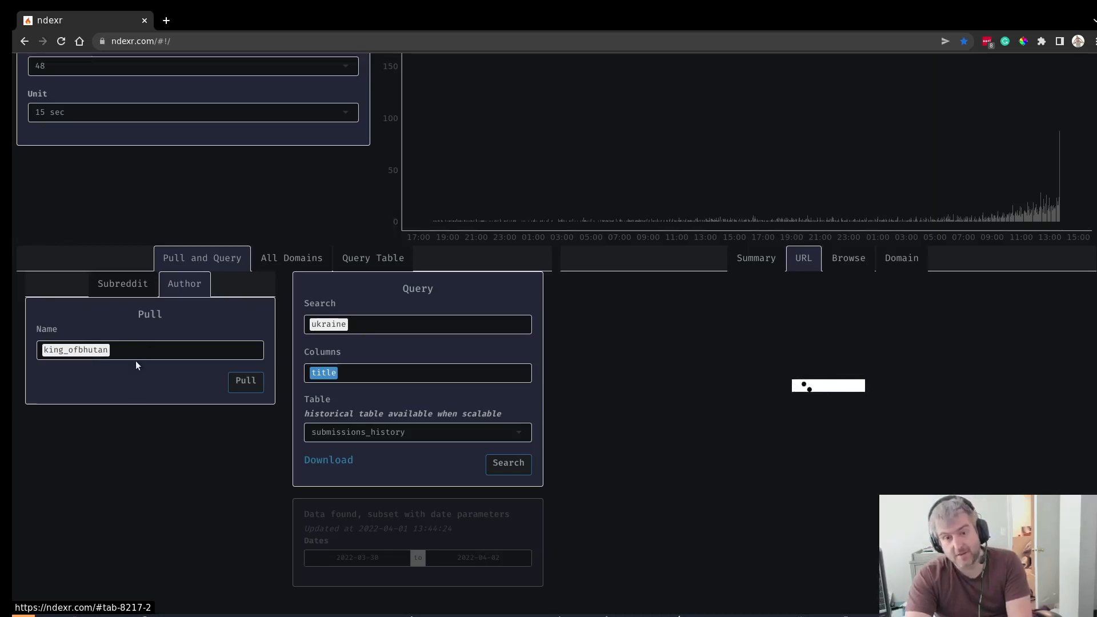
{"action": "left_click", "coordinate": [119, 344]}
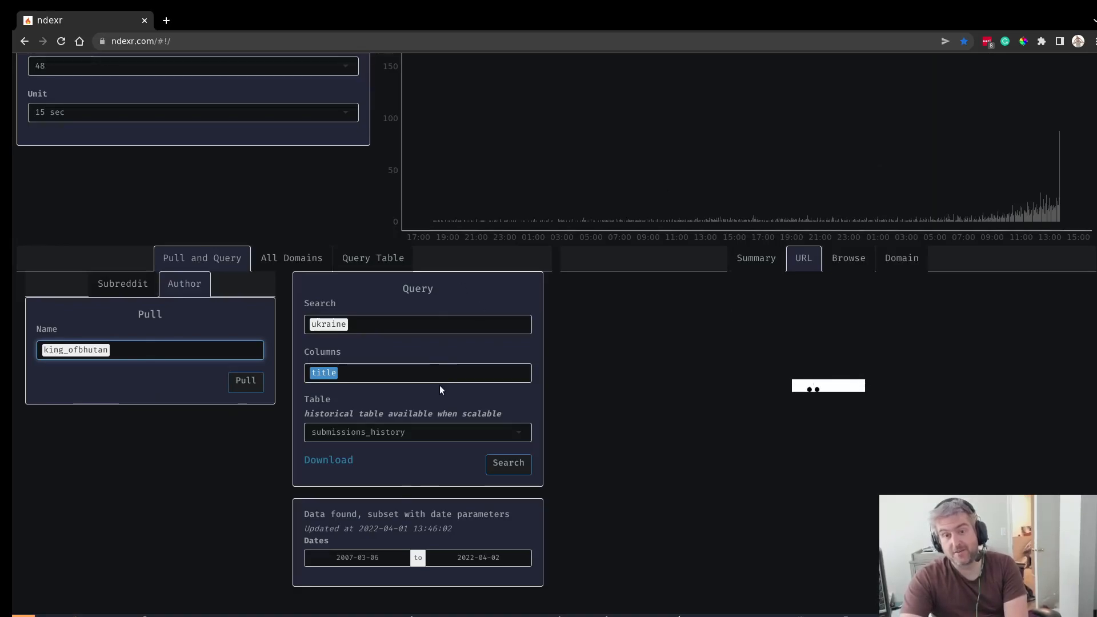
{"action": "scroll", "coordinate": [440, 385], "scroll_direction": "down", "scroll_amount": 2}
{"action": "scroll", "coordinate": [446, 394], "scroll_direction": "down", "scroll_amount": 1}
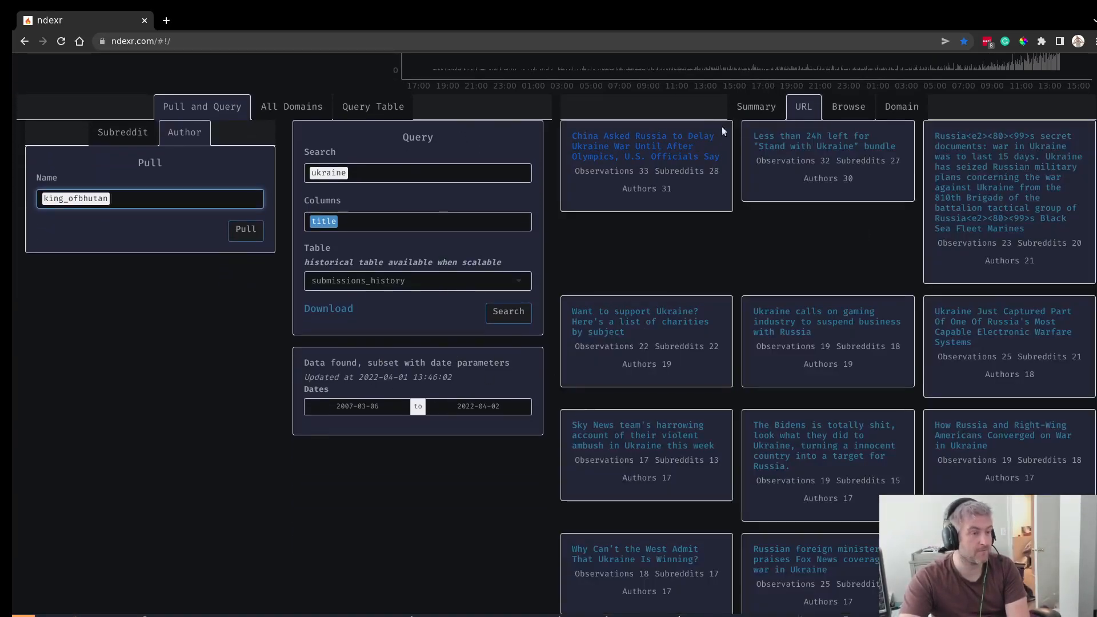
Review the history query's summary, highlighting the submissions, authors and subreddits figures
{"action": "left_click", "coordinate": [734, 112]}
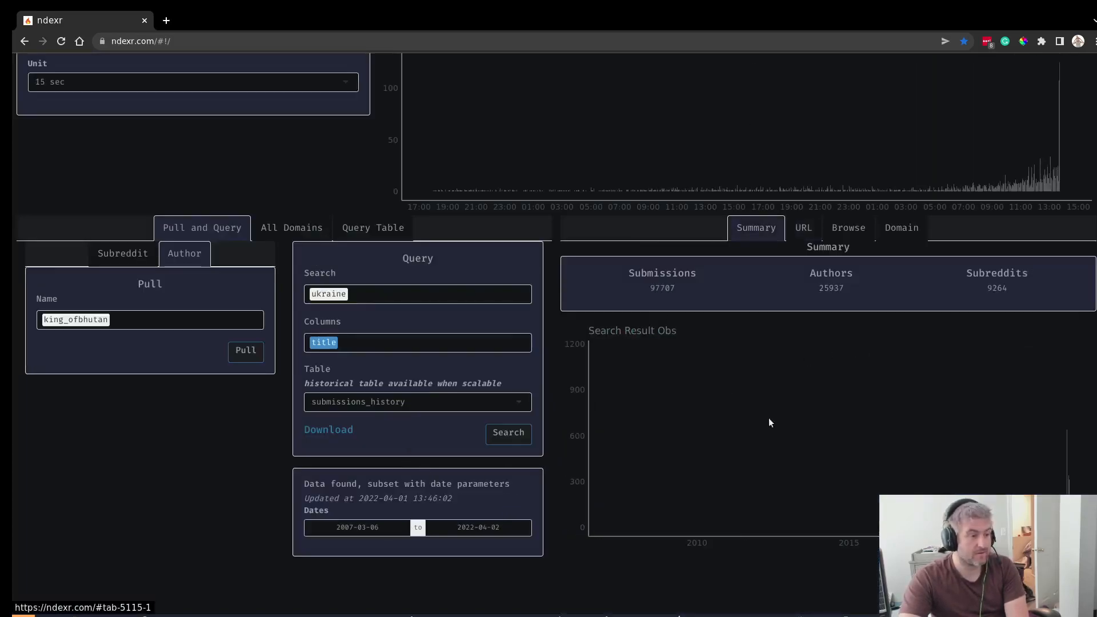
{"action": "double_click", "coordinate": [651, 288]}
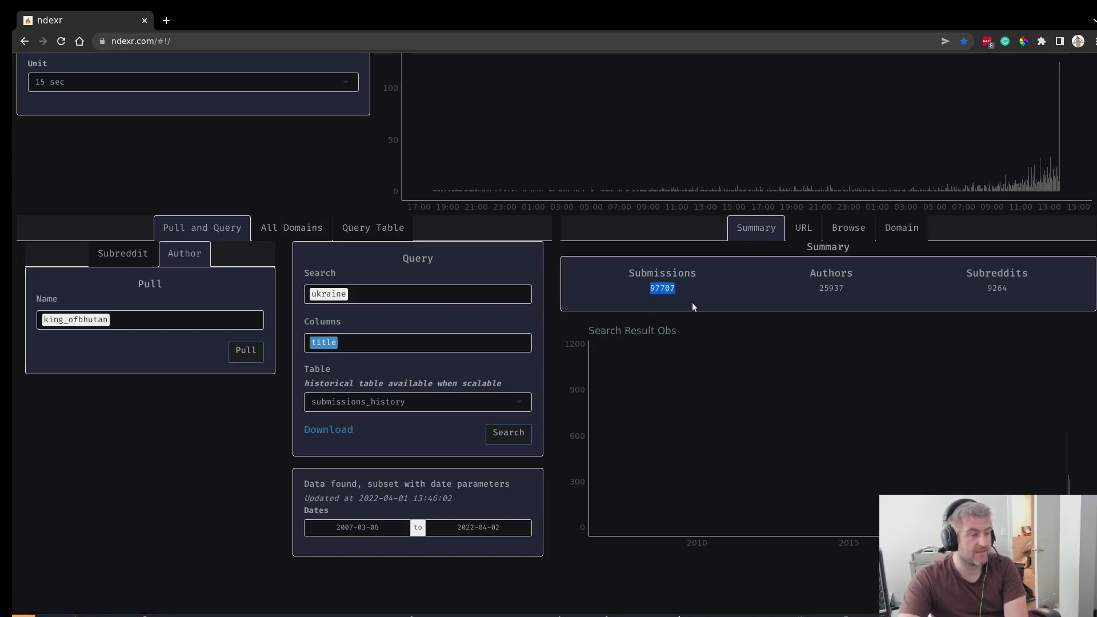
{"action": "double_click", "coordinate": [831, 288]}
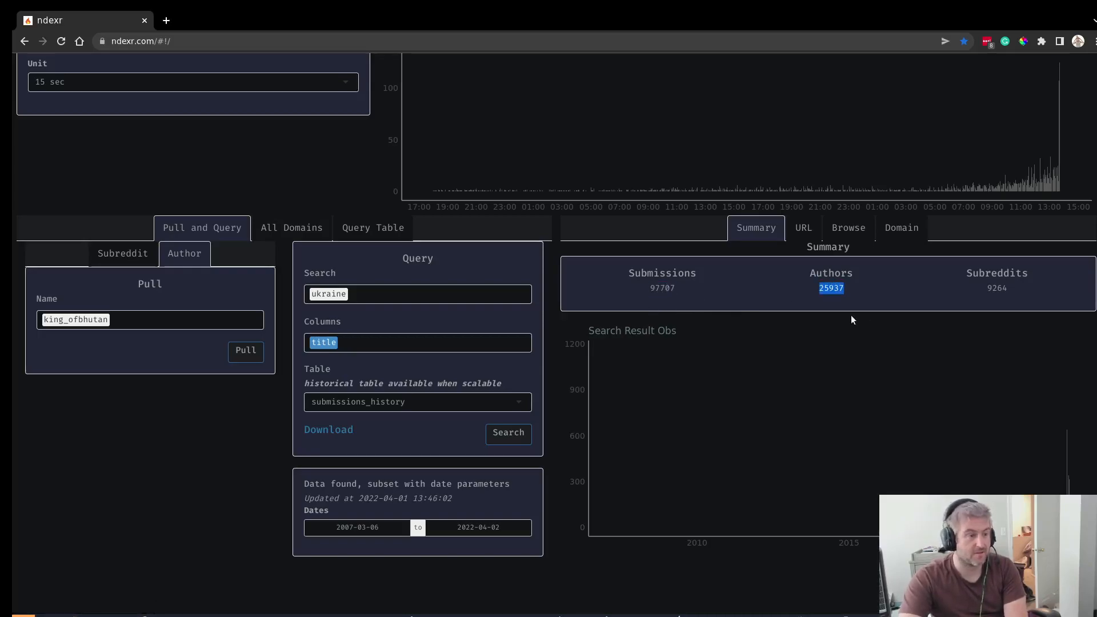
{"action": "left_click", "coordinate": [998, 292]}
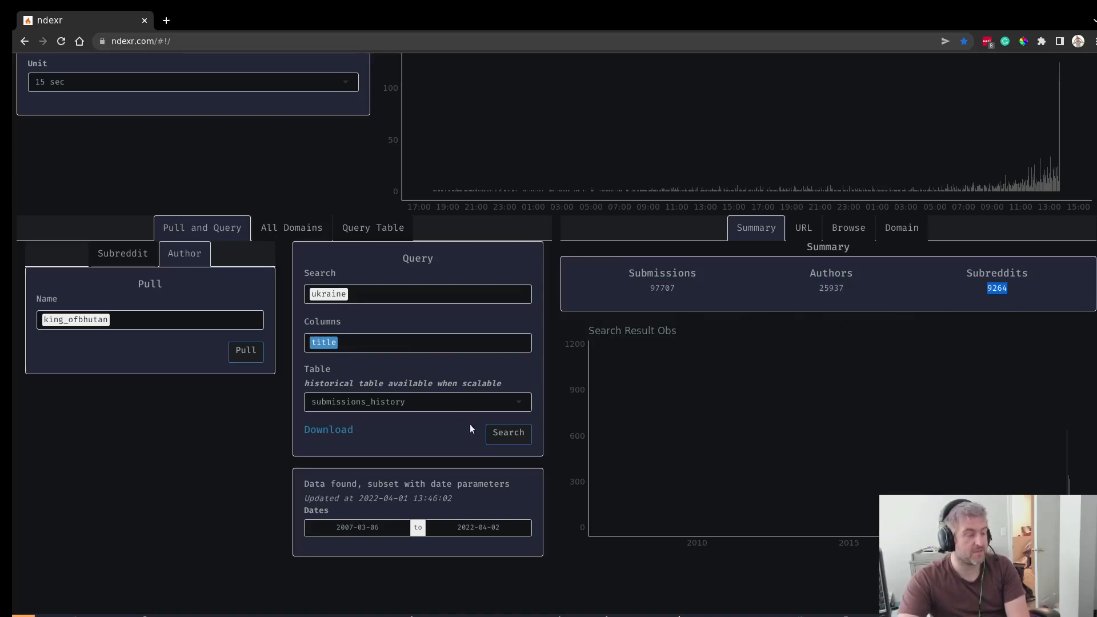
Set the start of the query's date range to 2022-03-27
{"action": "left_click", "coordinate": [370, 528]}
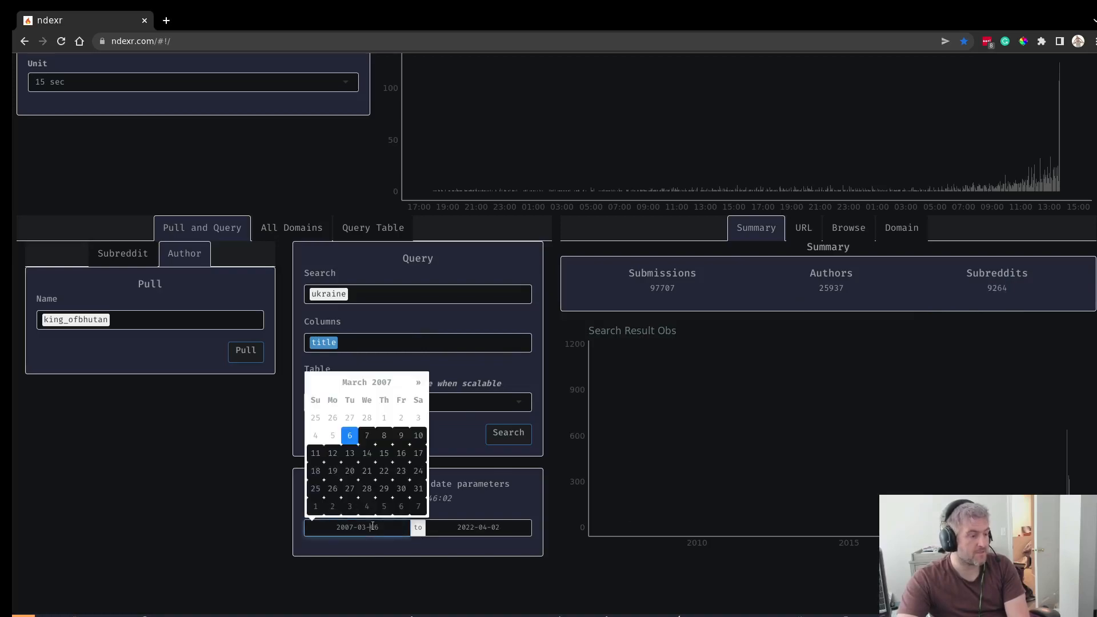
{"action": "left_click", "coordinate": [387, 389]}
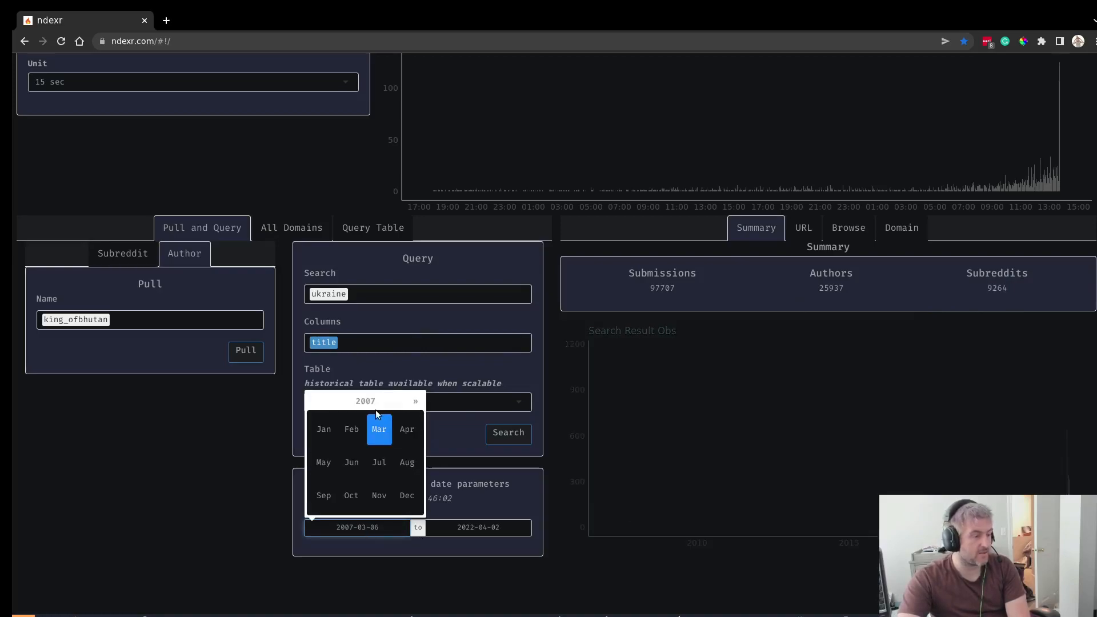
{"action": "left_click", "coordinate": [392, 400]}
{"action": "left_click", "coordinate": [384, 402]}
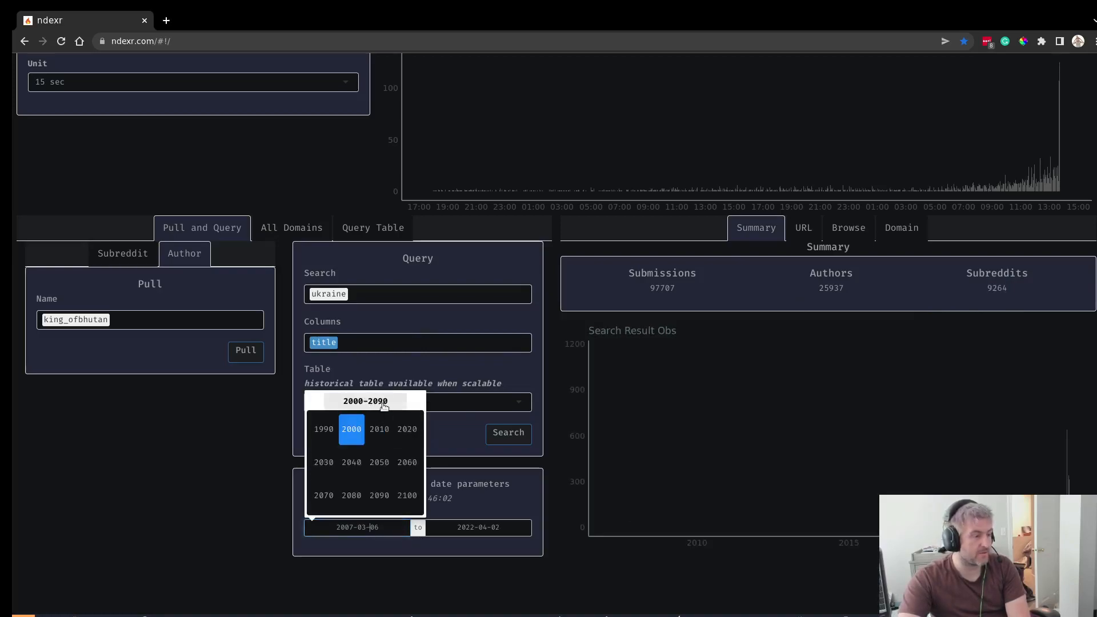
{"action": "left_click", "coordinate": [407, 438]}
{"action": "left_click", "coordinate": [406, 439]}
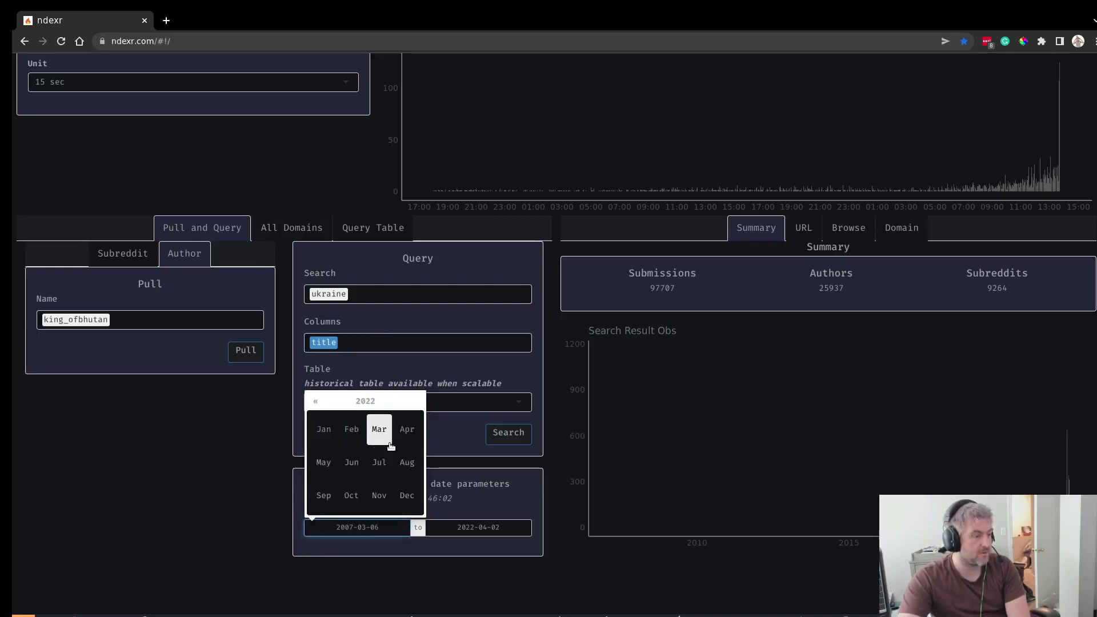
{"action": "left_click", "coordinate": [384, 437]}
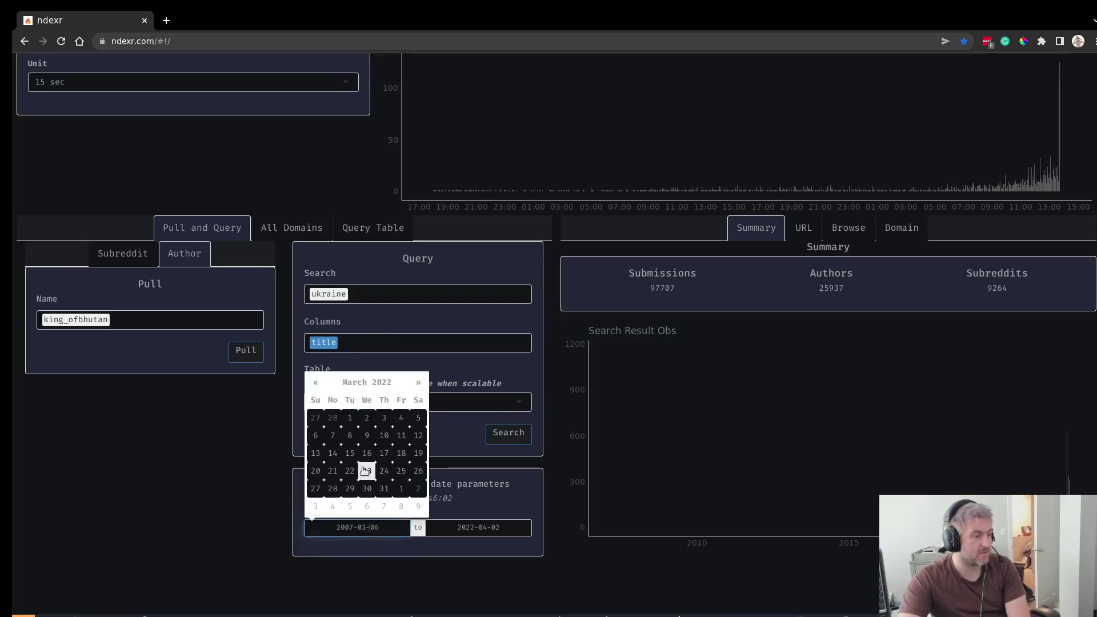
{"action": "left_click", "coordinate": [315, 489]}
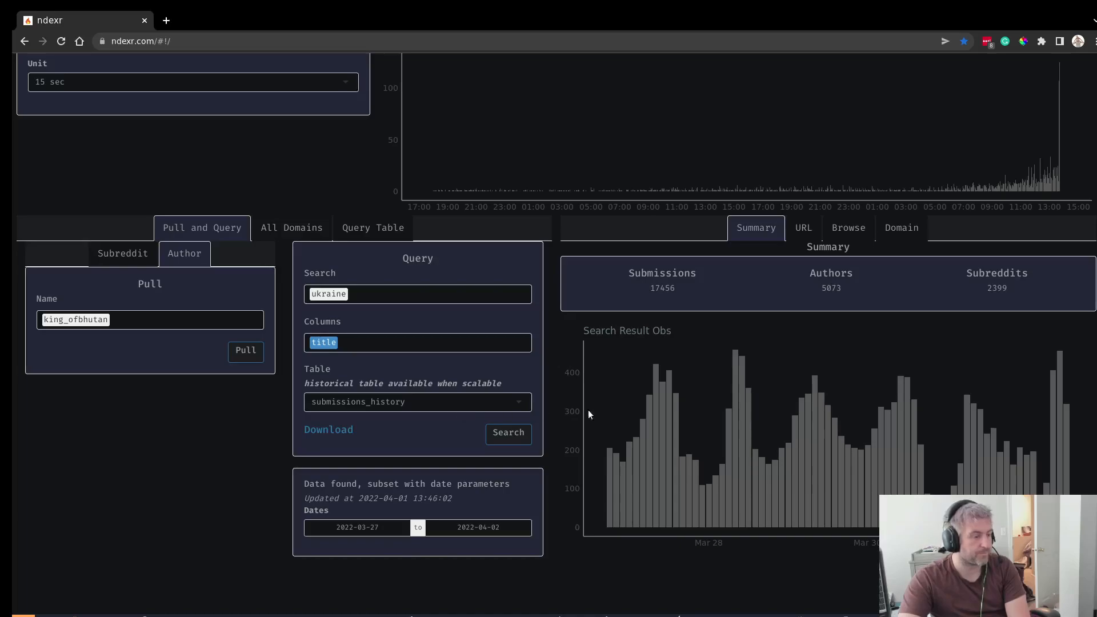
Show the date-limited URL results and set the end of the date range to 2022-03-29
{"action": "left_click", "coordinate": [804, 228]}
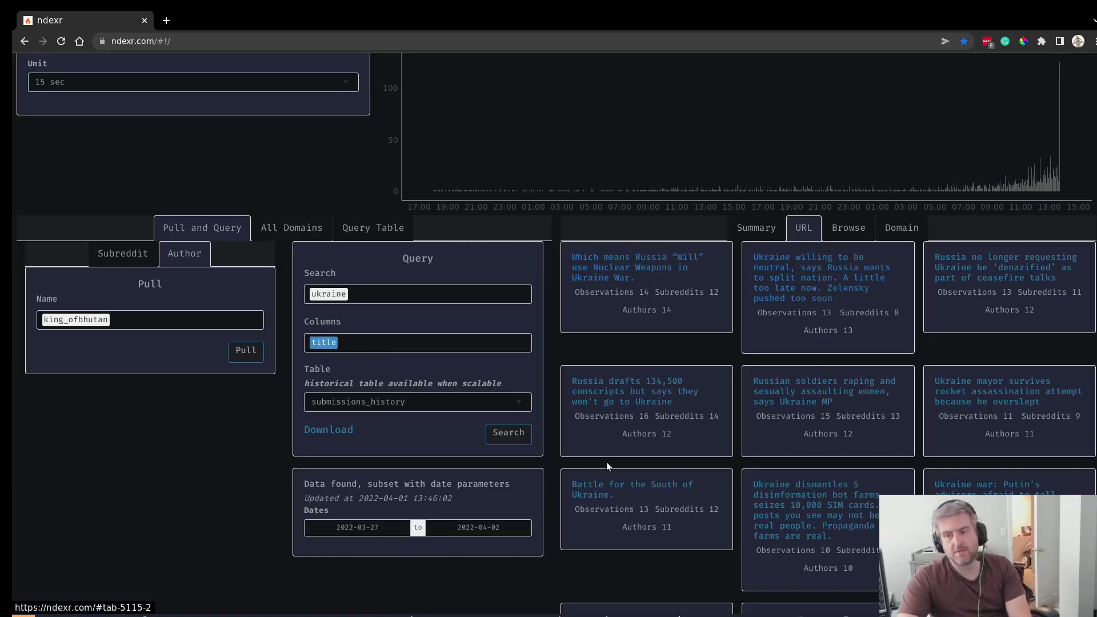
{"action": "left_click", "coordinate": [478, 527]}
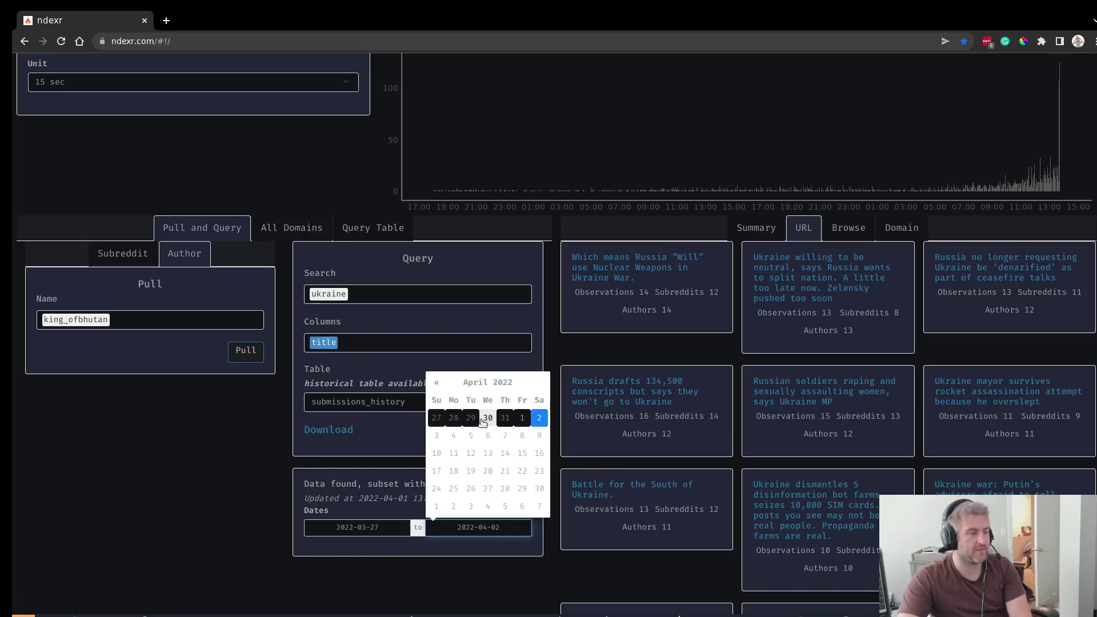
{"action": "left_click", "coordinate": [468, 422]}
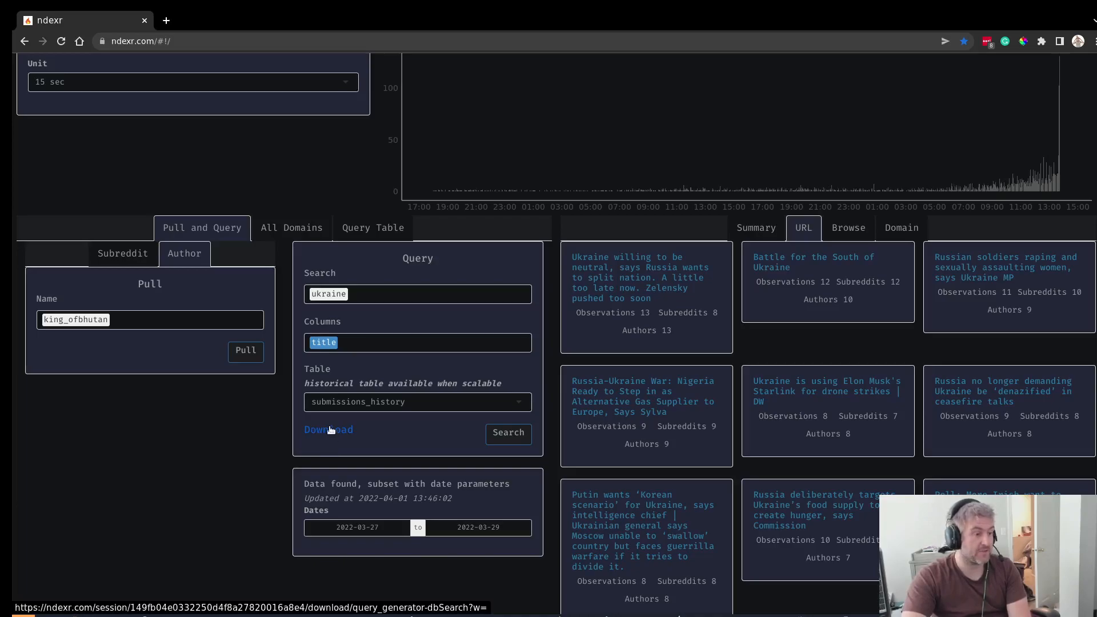
Show the query's result table and browse its subreddit filter options
{"action": "left_click", "coordinate": [382, 229]}
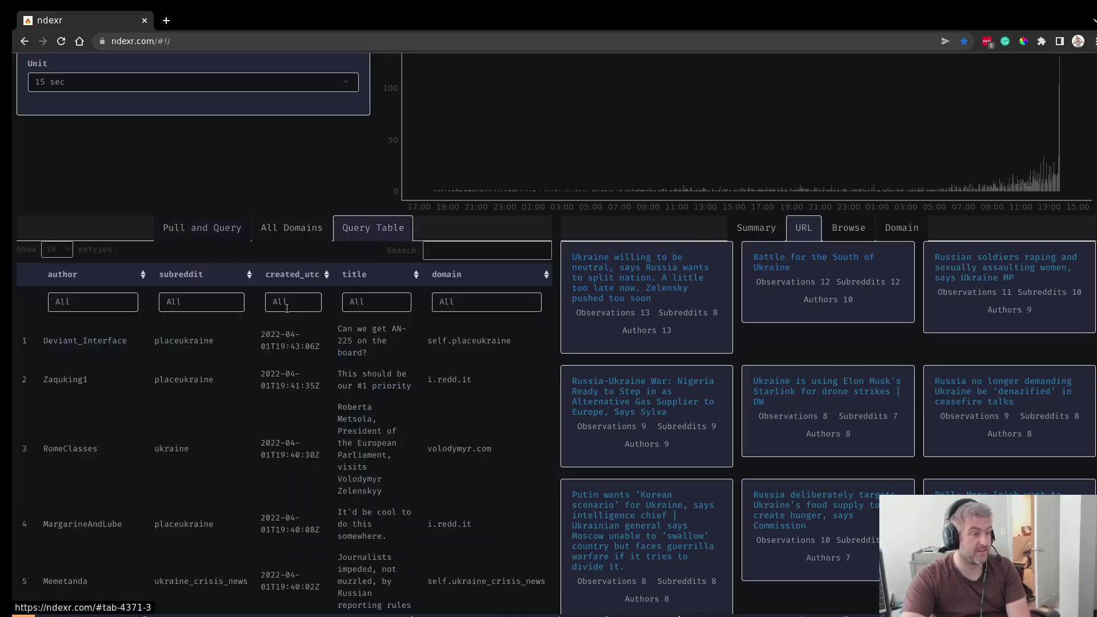
{"action": "left_click", "coordinate": [188, 301]}
{"action": "left_click_drag", "start_coordinate": [234, 332], "coordinate": [232, 417]}
{"action": "scroll", "coordinate": [186, 377], "scroll_direction": "down", "scroll_amount": 5}
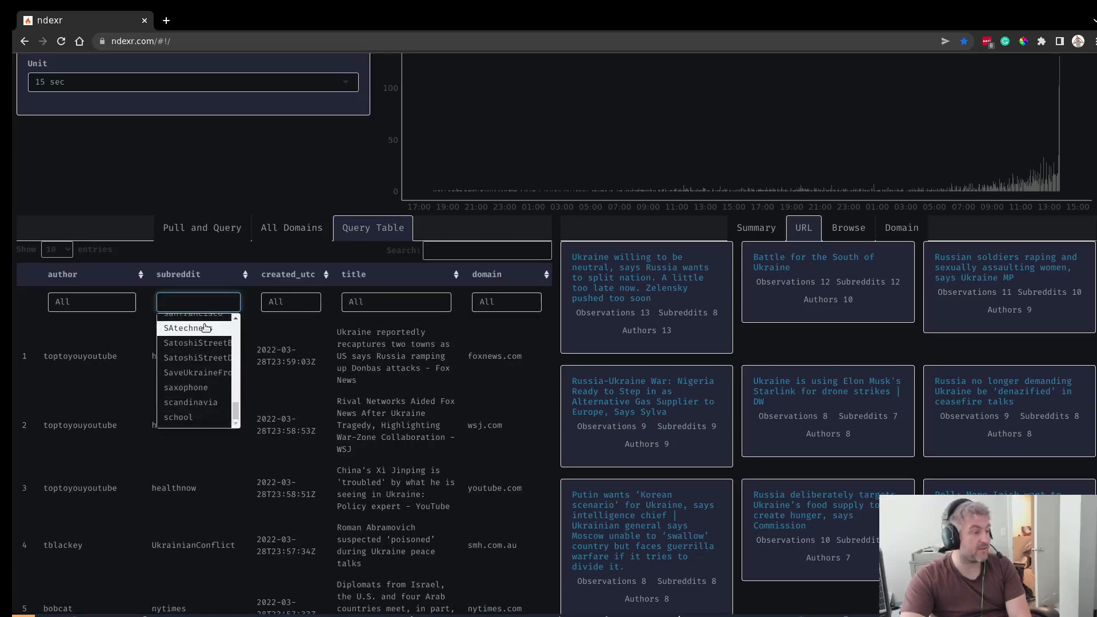
{"action": "scroll", "coordinate": [185, 354], "scroll_direction": "up", "scroll_amount": 3}
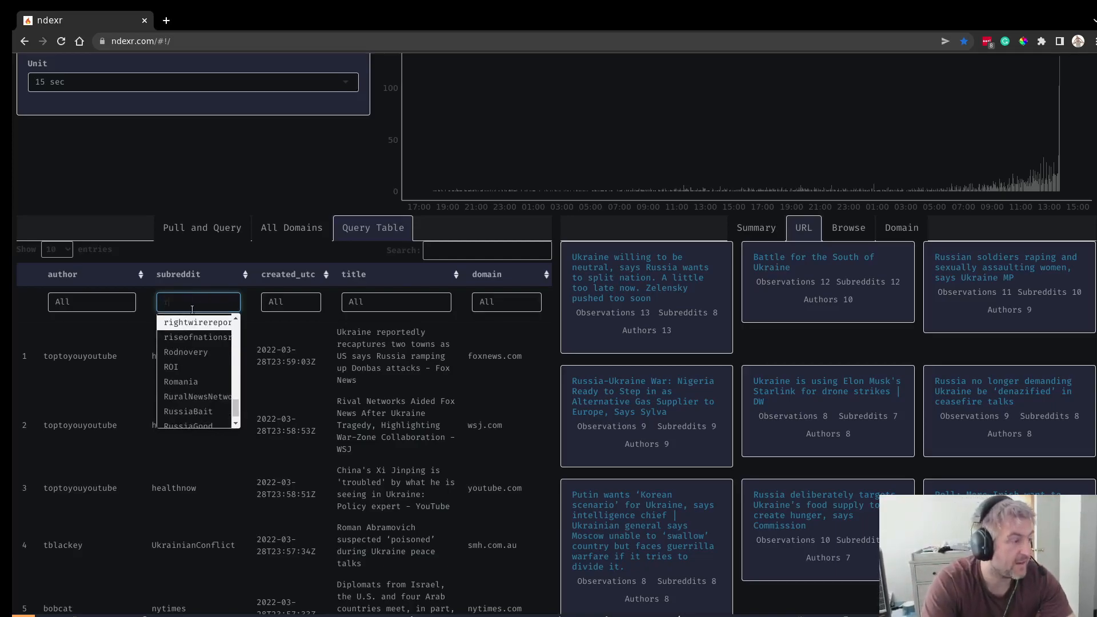
Search the subreddit filter for "russ" and step through the matching subreddits
{"action": "type", "text": "russ"}
{"action": "key", "text": "Down"}
{"action": "key", "text": "Down"}
{"action": "key", "text": "Down"}
{"action": "key", "text": "Down"}
{"action": "key", "text": "Down"}
{"action": "key", "text": "Down"}
{"action": "key", "text": "Down"}
{"action": "key", "text": "Down"}
{"action": "key", "text": "Down"}
{"action": "key", "text": "Down"}
{"action": "key", "text": "Down"}
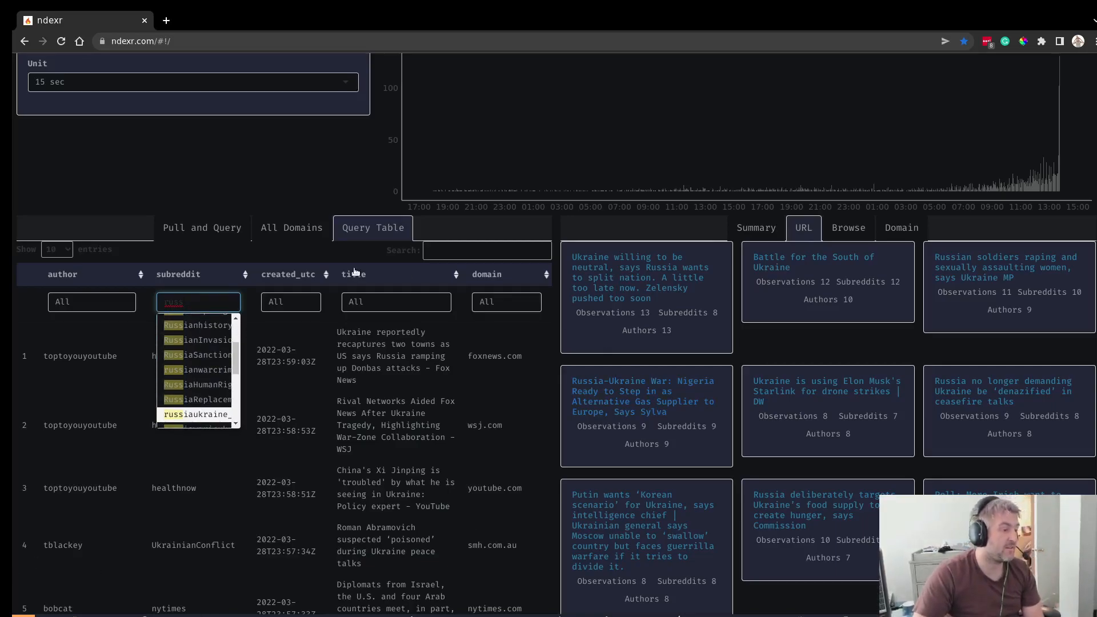
Limit the ukraine query's date range to 2022-03-01 to 2022-03-02
{"action": "left_click", "coordinate": [193, 232]}
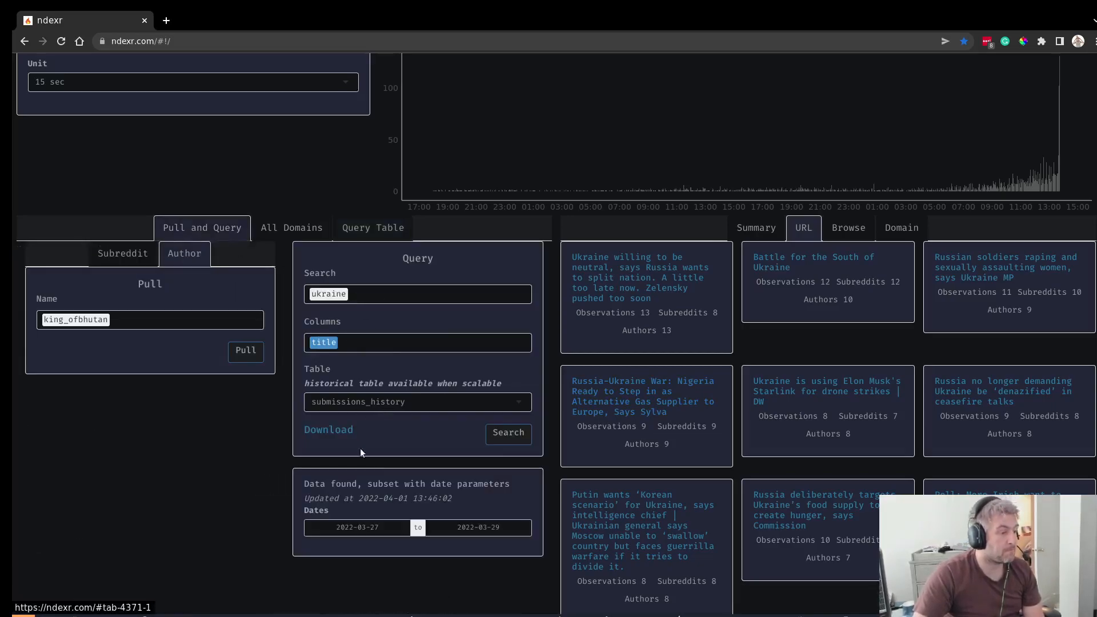
{"action": "left_click", "coordinate": [392, 529]}
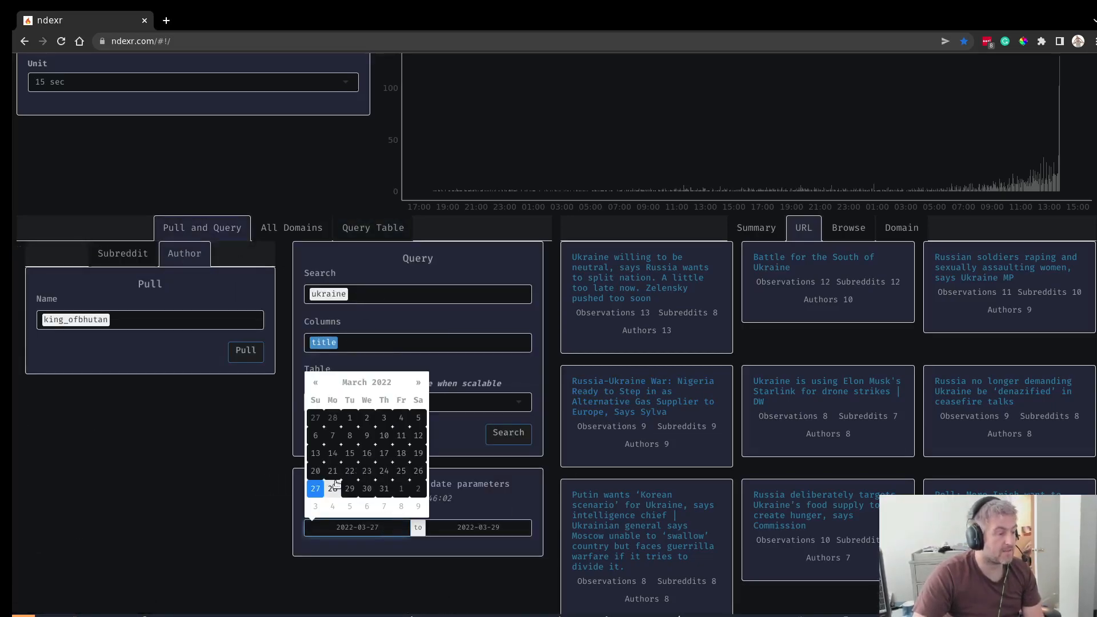
{"action": "left_click", "coordinate": [350, 418]}
{"action": "left_click", "coordinate": [475, 529]}
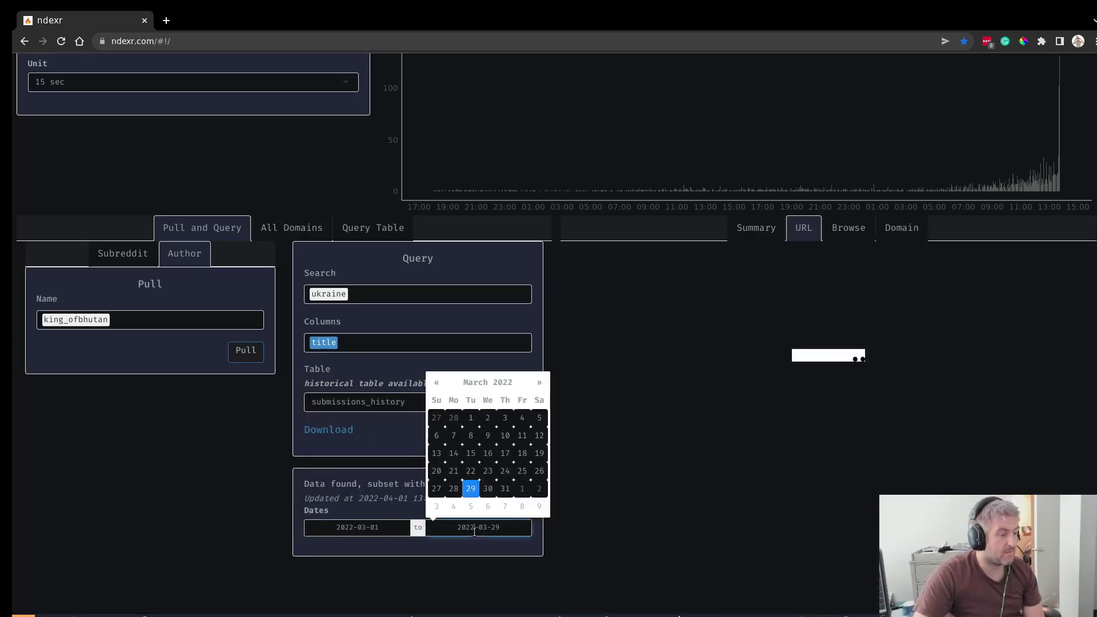
{"action": "left_click", "coordinate": [488, 419]}
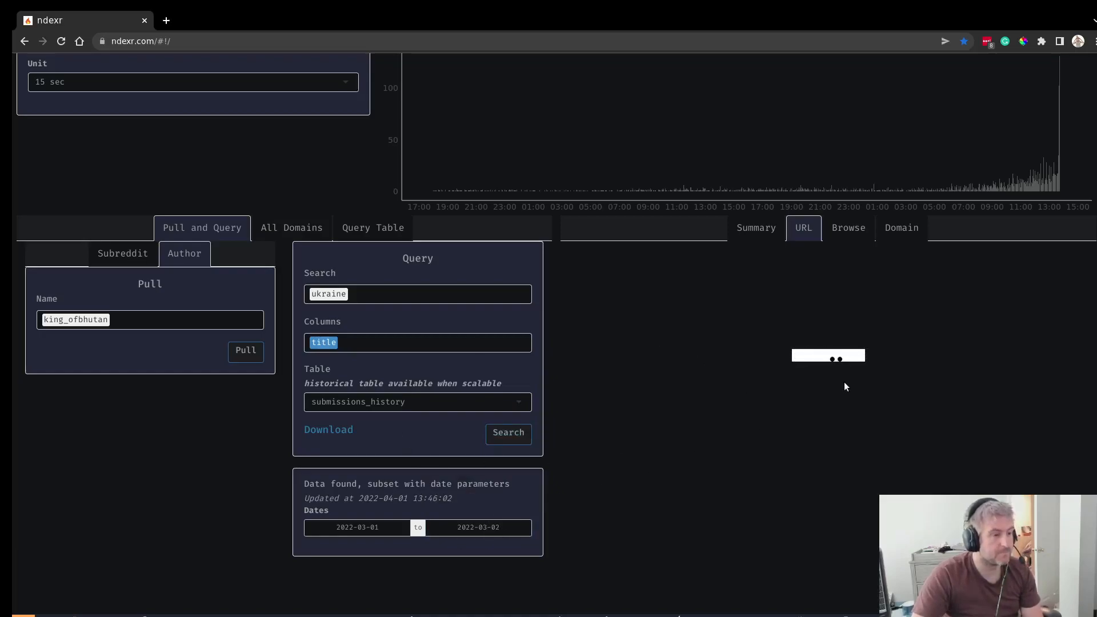
Review the summary chart and the URL results for the early March date range
{"action": "left_click", "coordinate": [750, 227]}
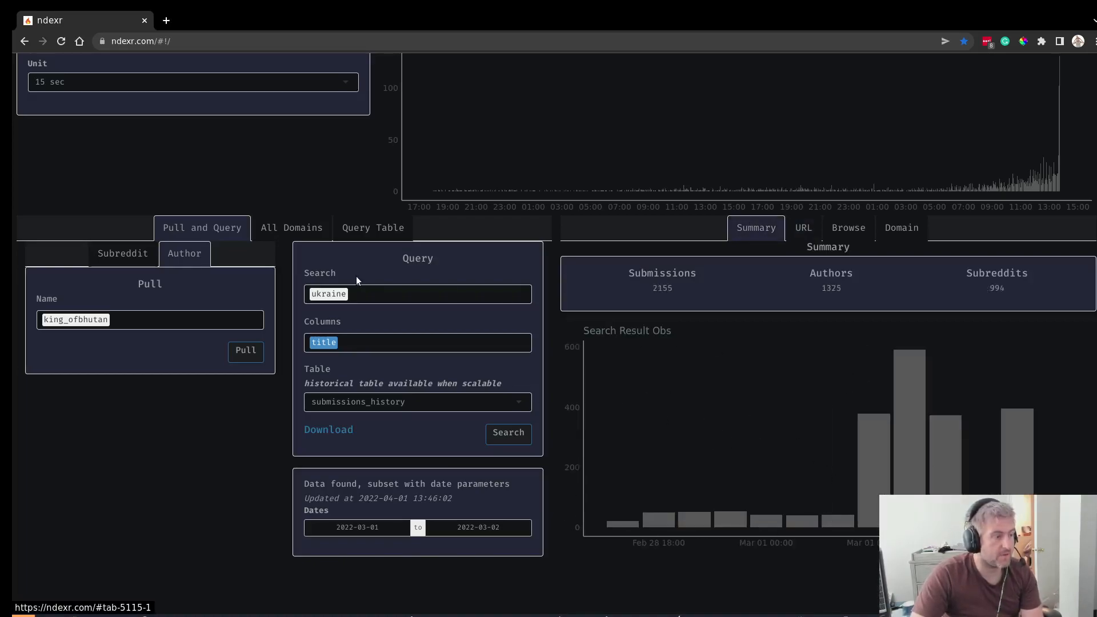
{"action": "left_click", "coordinate": [804, 228]}
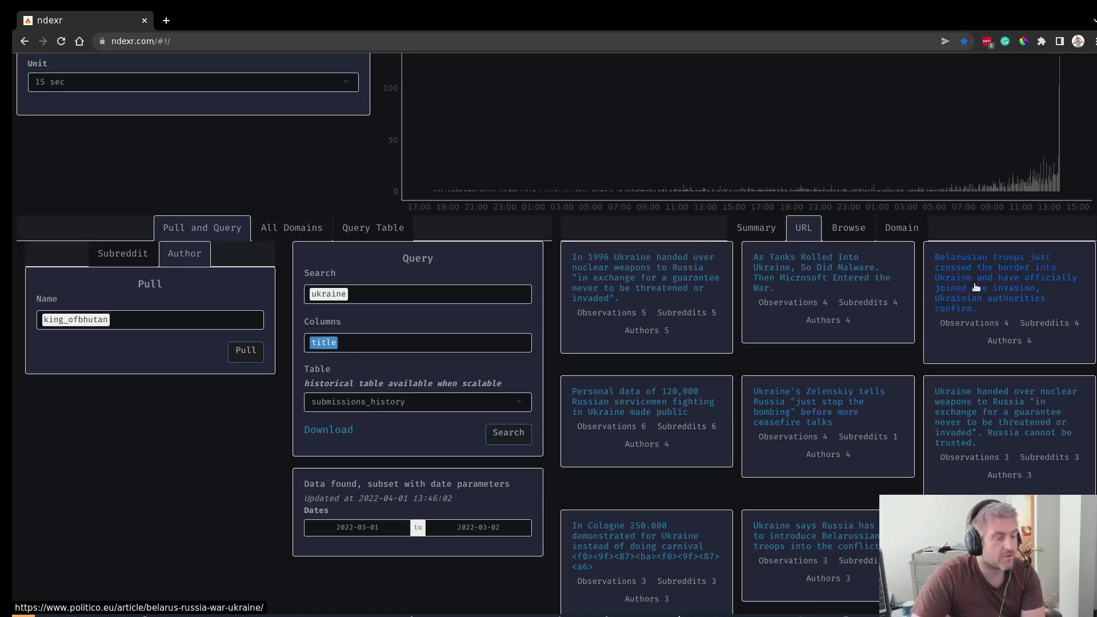
{"action": "scroll", "coordinate": [956, 308], "scroll_direction": "down", "scroll_amount": 3}
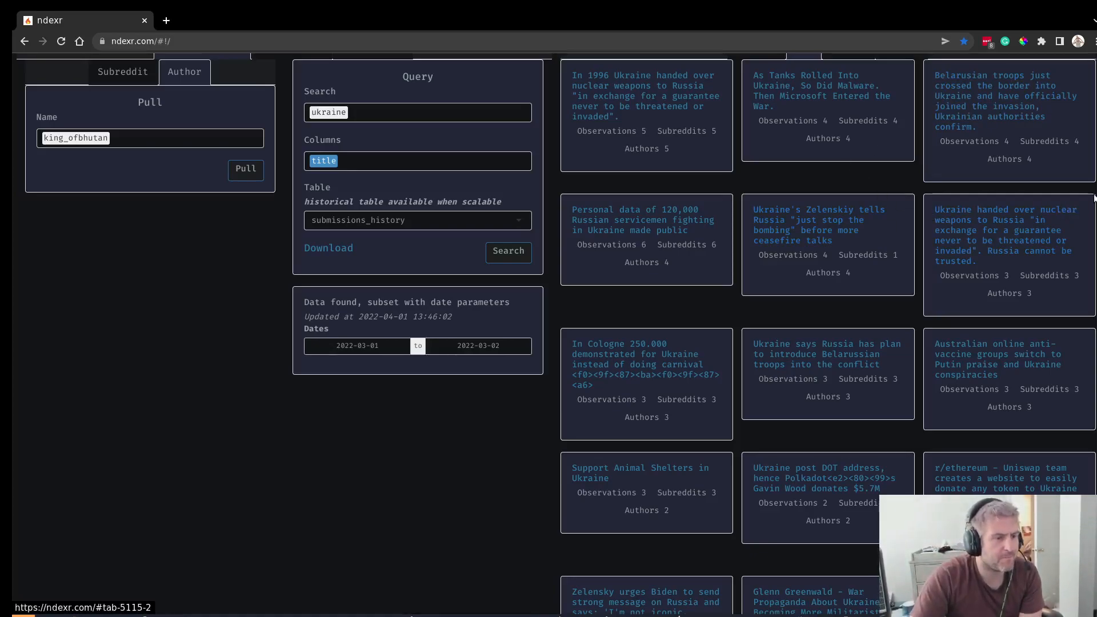
{"action": "scroll", "coordinate": [554, 334], "scroll_direction": "down", "scroll_amount": 3}
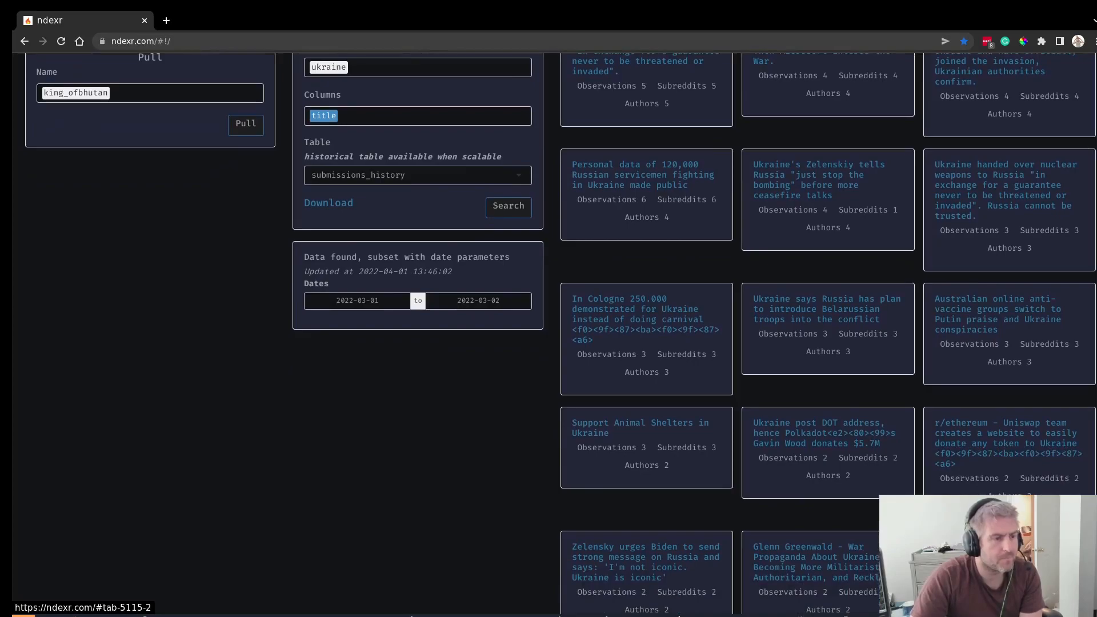
{"action": "scroll", "coordinate": [554, 334], "scroll_direction": "up", "scroll_amount": 5}
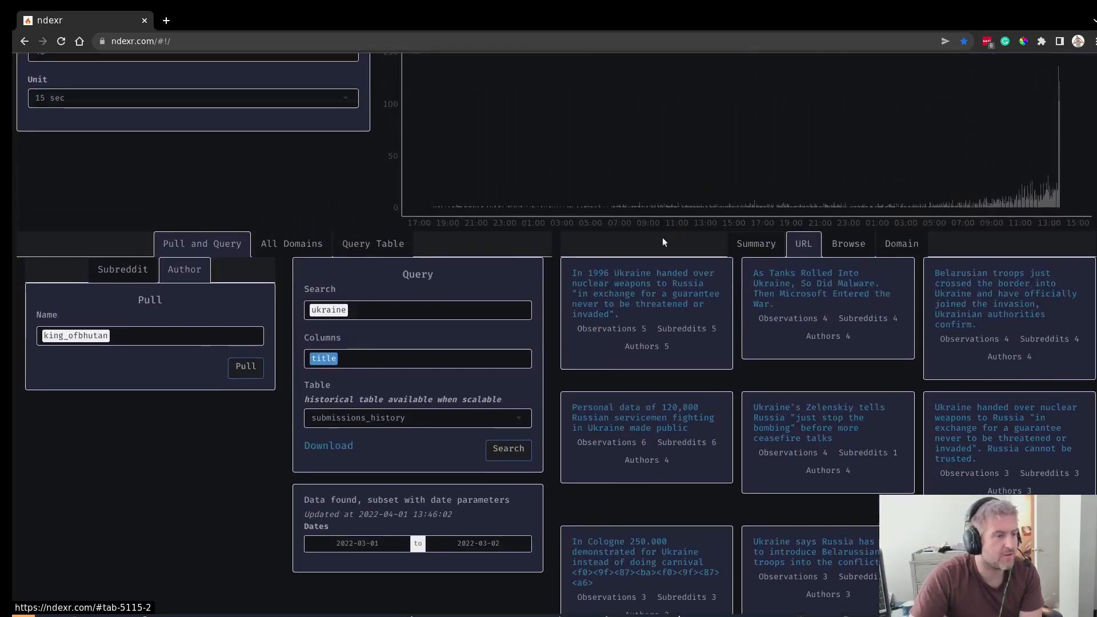
Search Google for "russia invades ukraine" in a new browser tab
{"action": "left_click", "coordinate": [167, 24]}
{"action": "type", "text": "russia invades ukraine"}
{"action": "key", "text": "Return"}
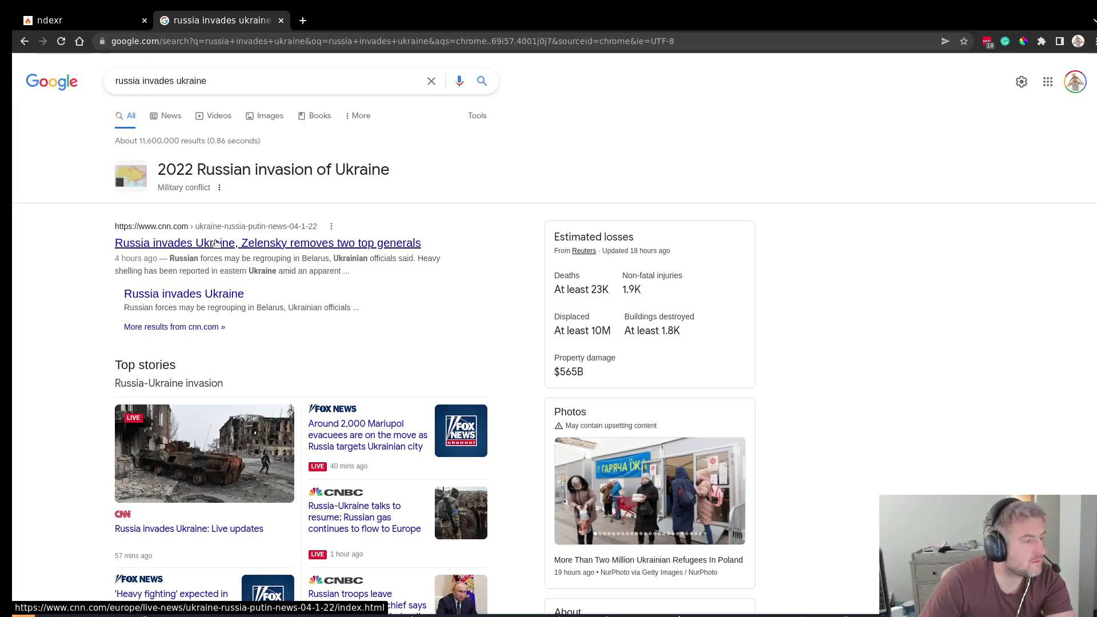
View the CNN live updates article, return to the search results and look through them for invasion details
{"action": "left_click", "coordinate": [217, 242]}
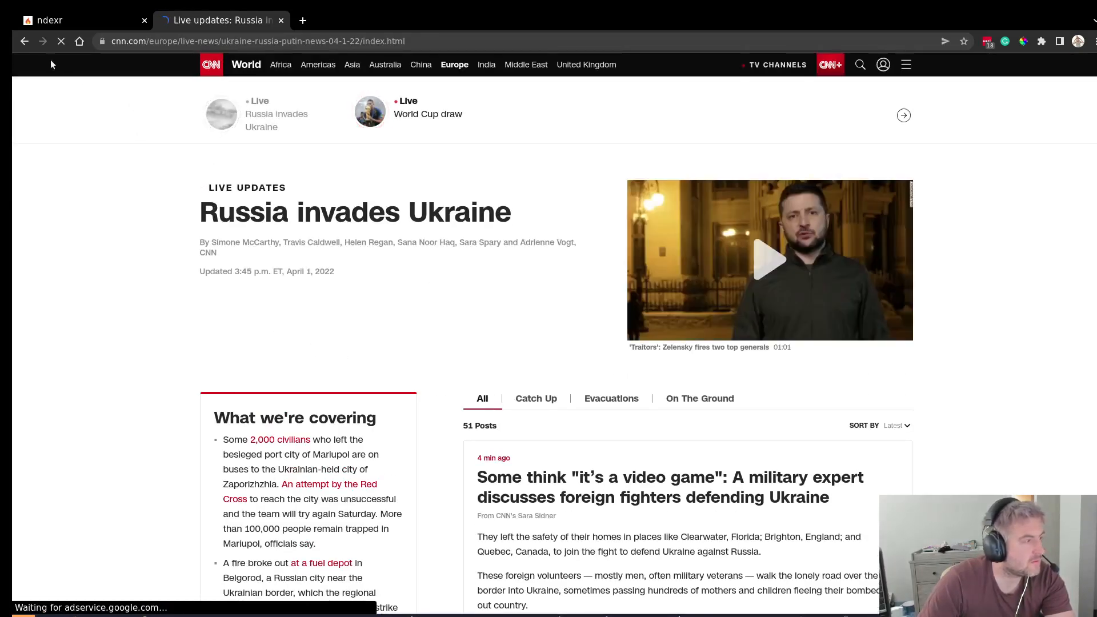
{"action": "left_click", "coordinate": [23, 42]}
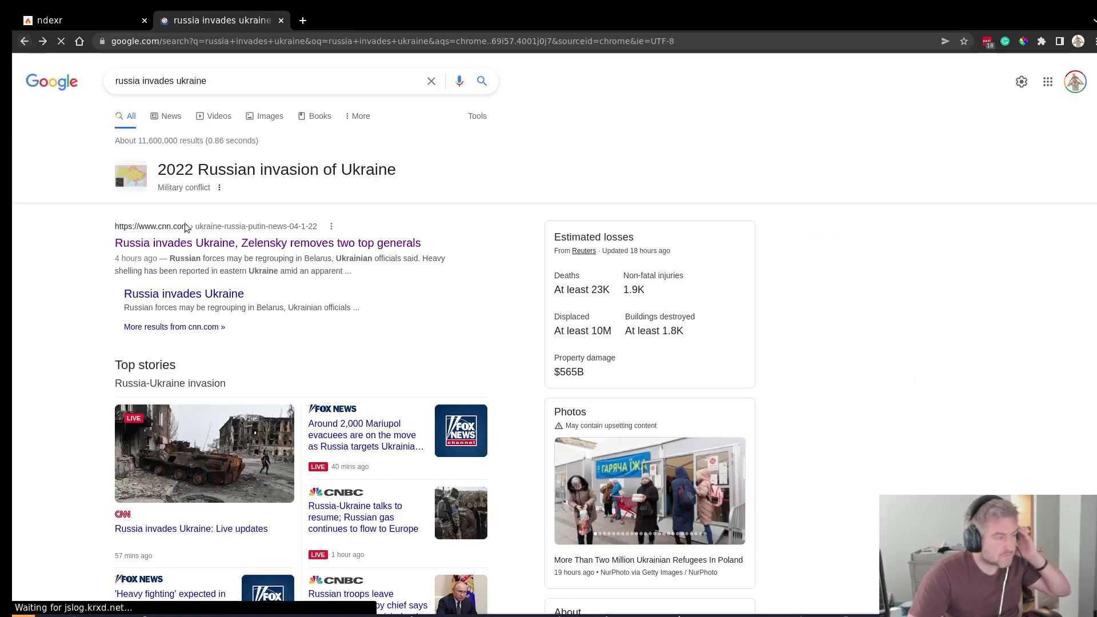
{"action": "scroll", "coordinate": [248, 312], "scroll_direction": "down", "scroll_amount": 8}
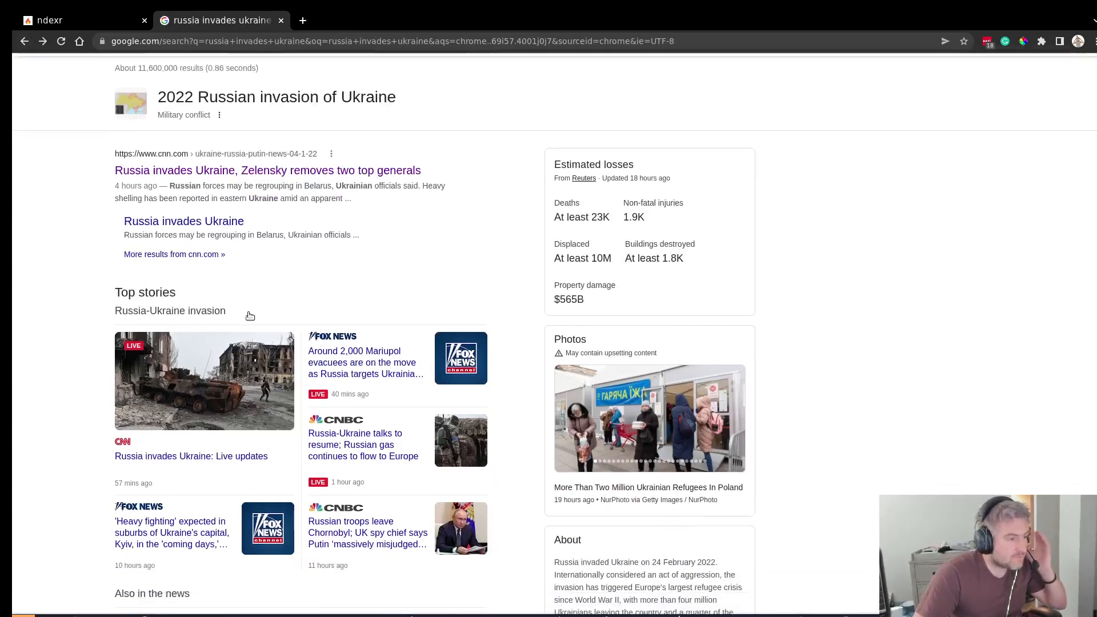
{"action": "scroll", "coordinate": [260, 345], "scroll_direction": "down", "scroll_amount": 5}
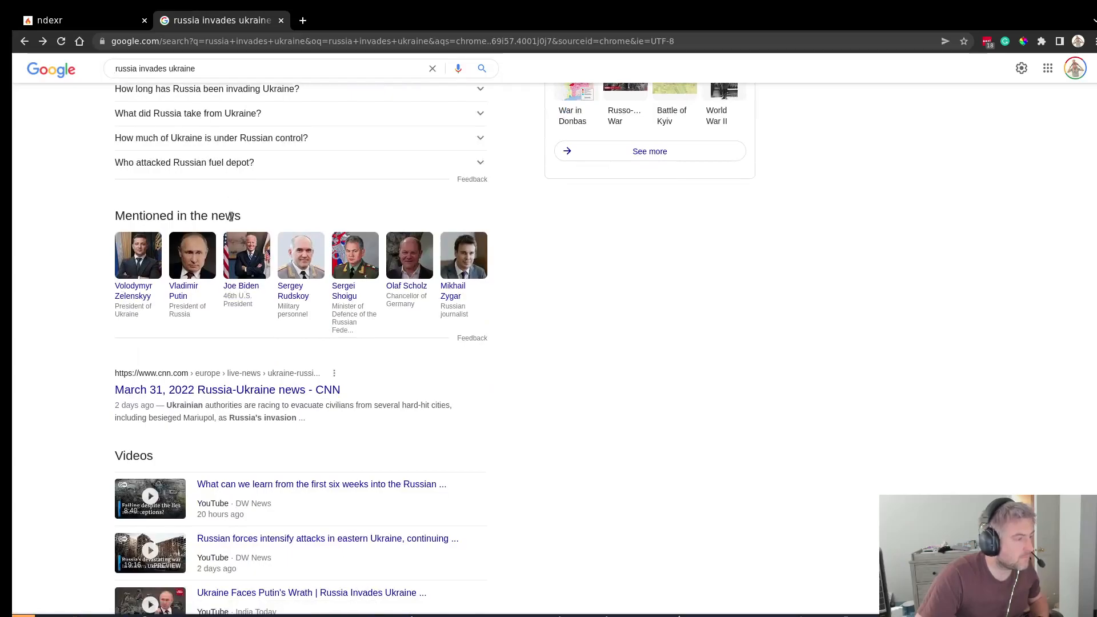
{"action": "scroll", "coordinate": [169, 205], "scroll_direction": "up", "scroll_amount": 7}
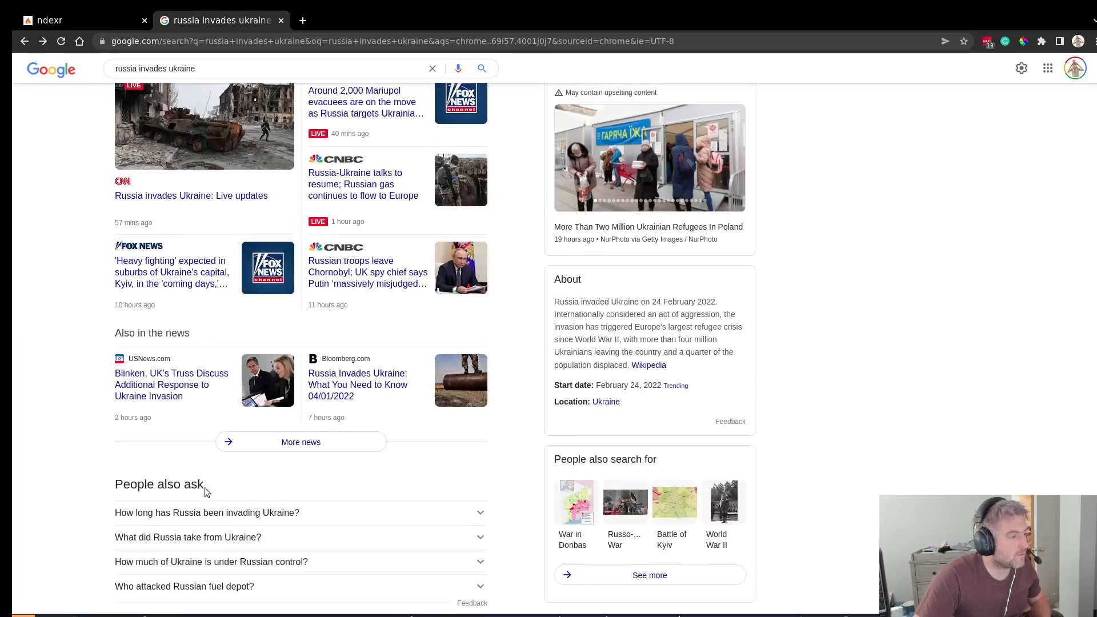
Expand the related question "How long has Russia been invading Ukraine?" and check the invasion date in its answer
{"action": "left_click", "coordinate": [228, 516]}
{"action": "scroll", "coordinate": [259, 480], "scroll_direction": "down", "scroll_amount": 2}
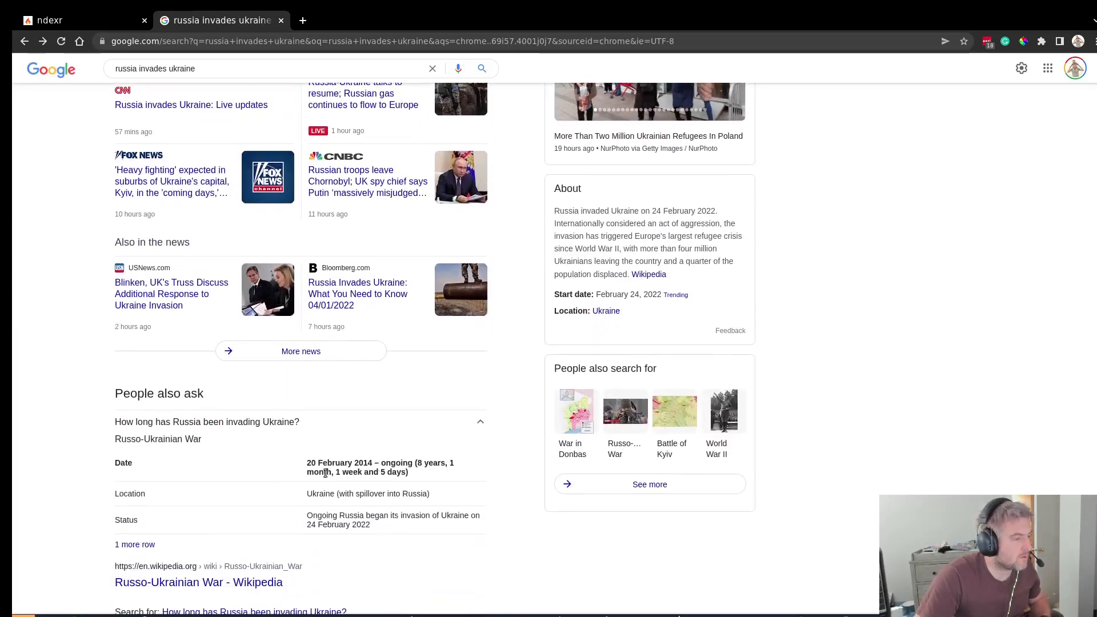
{"action": "scroll", "coordinate": [401, 491], "scroll_direction": "down", "scroll_amount": 2}
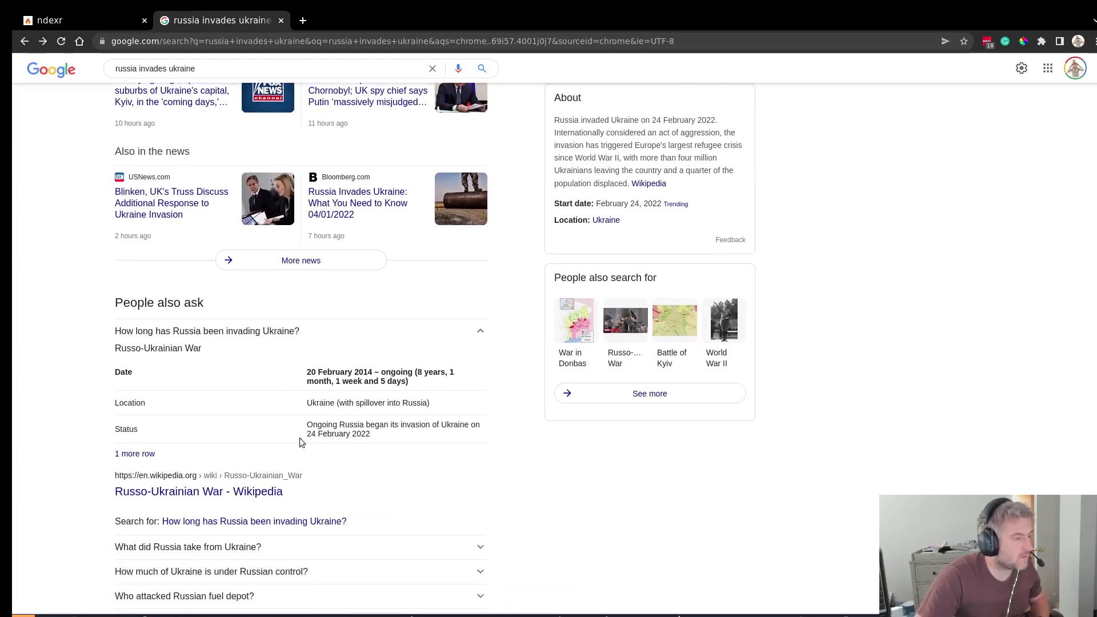
{"action": "scroll", "coordinate": [398, 442], "scroll_direction": "down", "scroll_amount": 1}
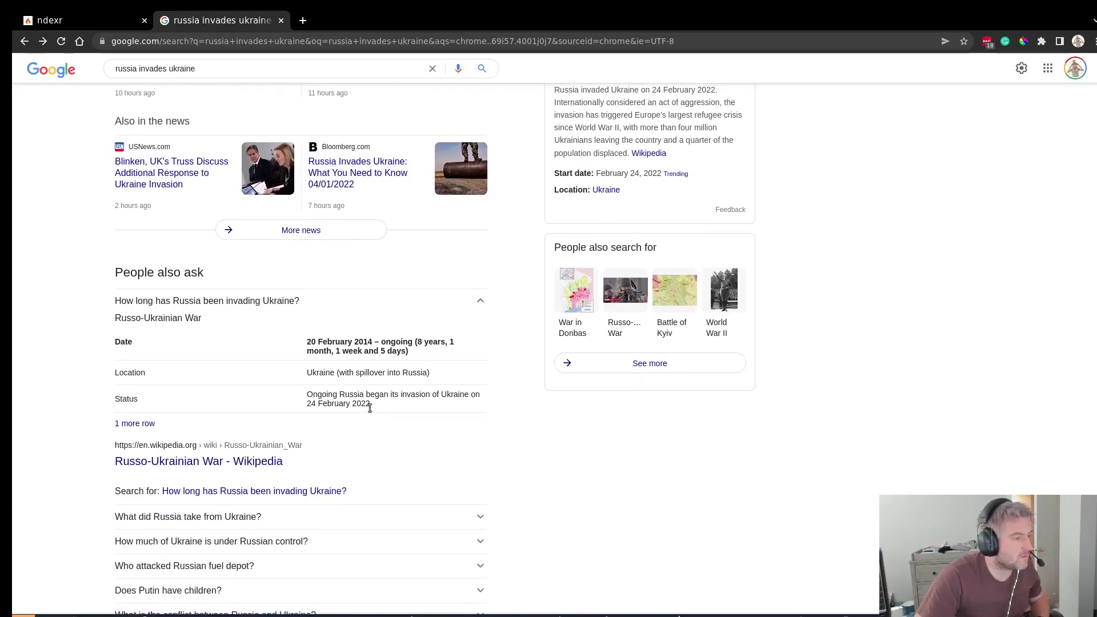
Return to the ndexr dashboard's summary and set the ukraine query's date range to 2022-02-23 to 2022-02-25
{"action": "left_click", "coordinate": [117, 20]}
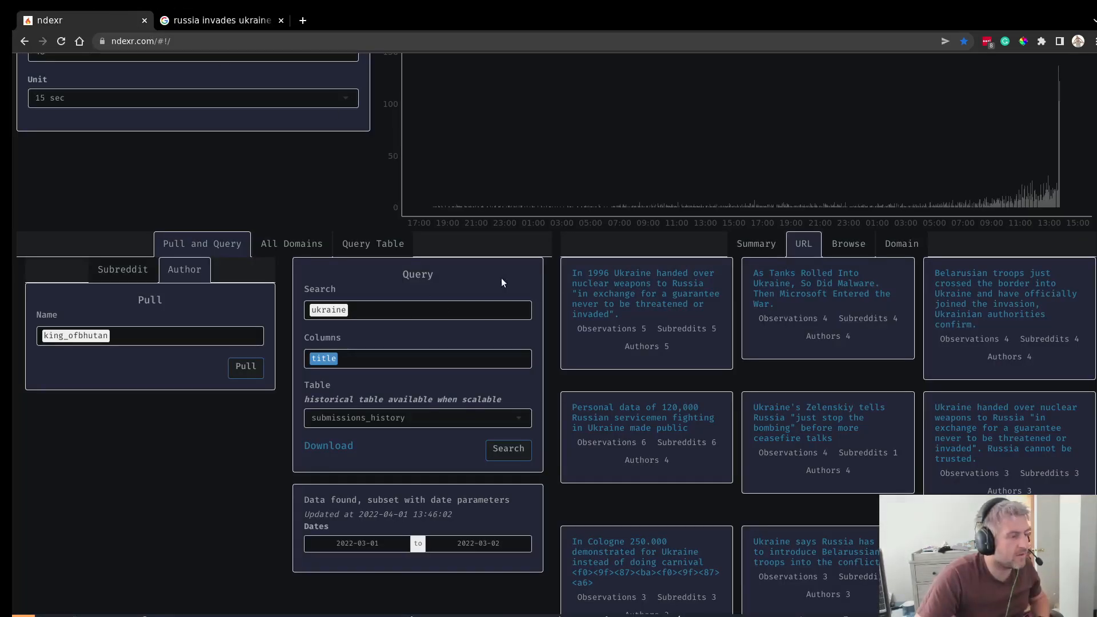
{"action": "left_click", "coordinate": [766, 244]}
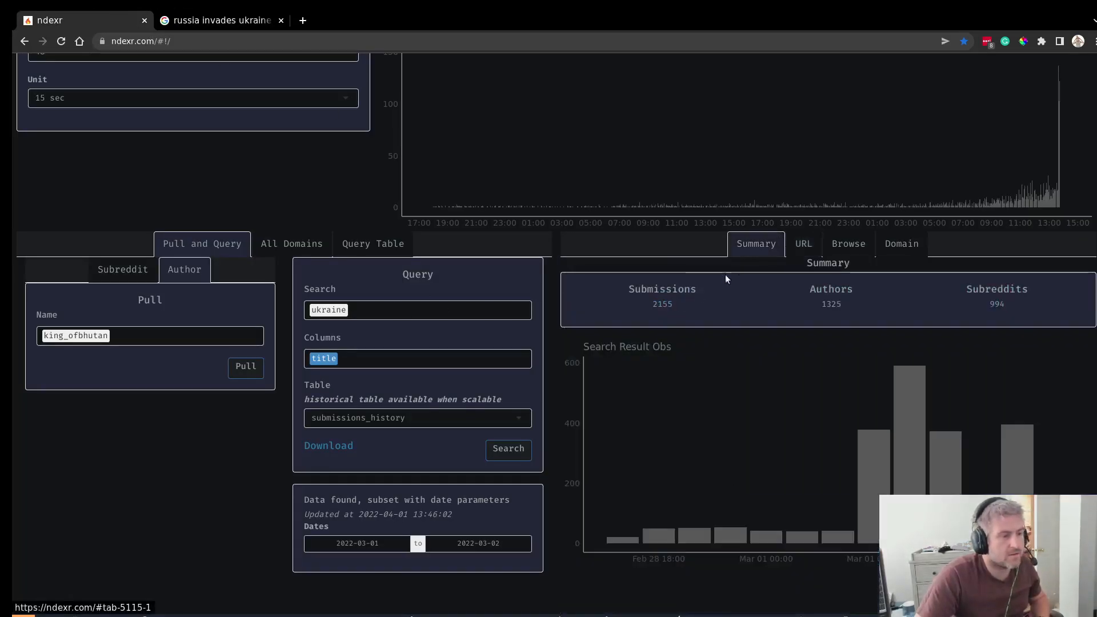
{"action": "left_click", "coordinate": [386, 540]}
{"action": "left_click", "coordinate": [316, 398]}
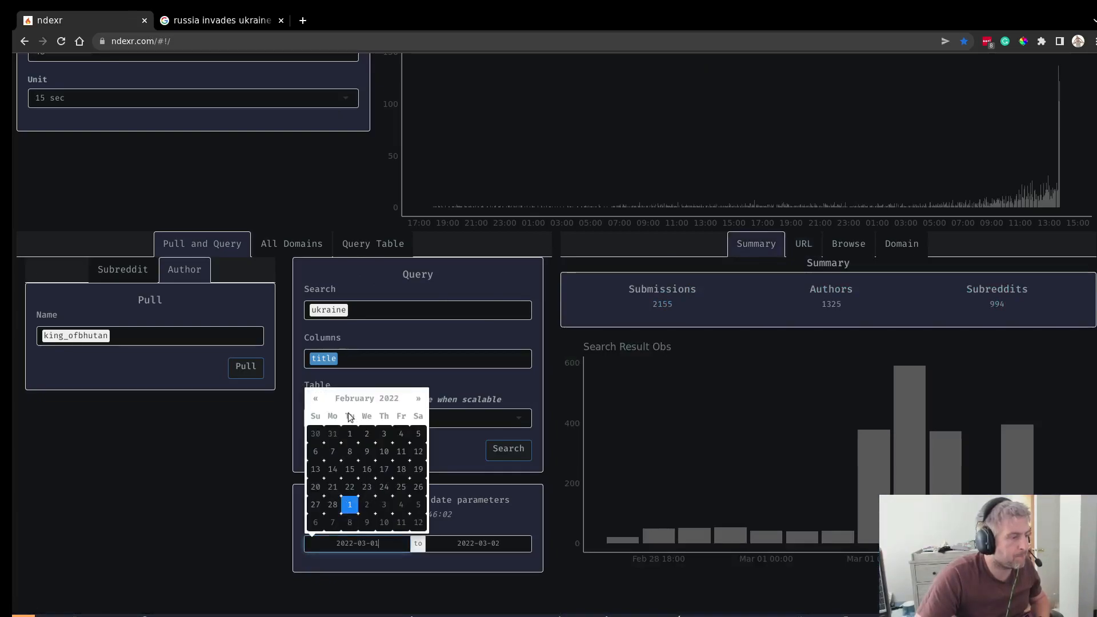
{"action": "left_click", "coordinate": [366, 485]}
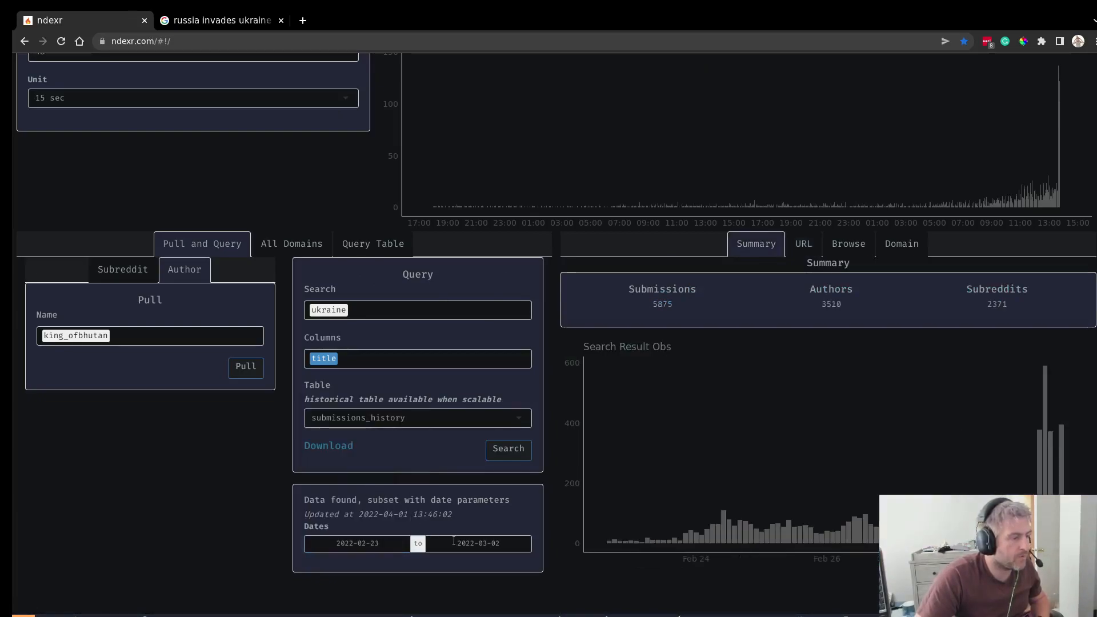
{"action": "left_click", "coordinate": [444, 538]}
{"action": "left_click", "coordinate": [437, 398]}
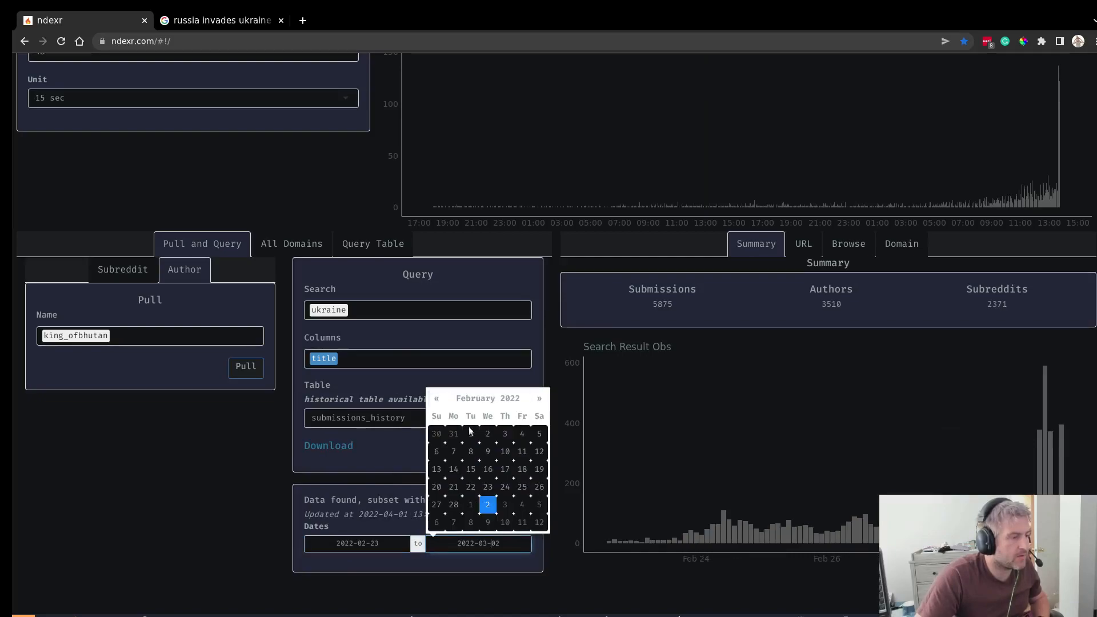
{"action": "left_click", "coordinate": [521, 487]}
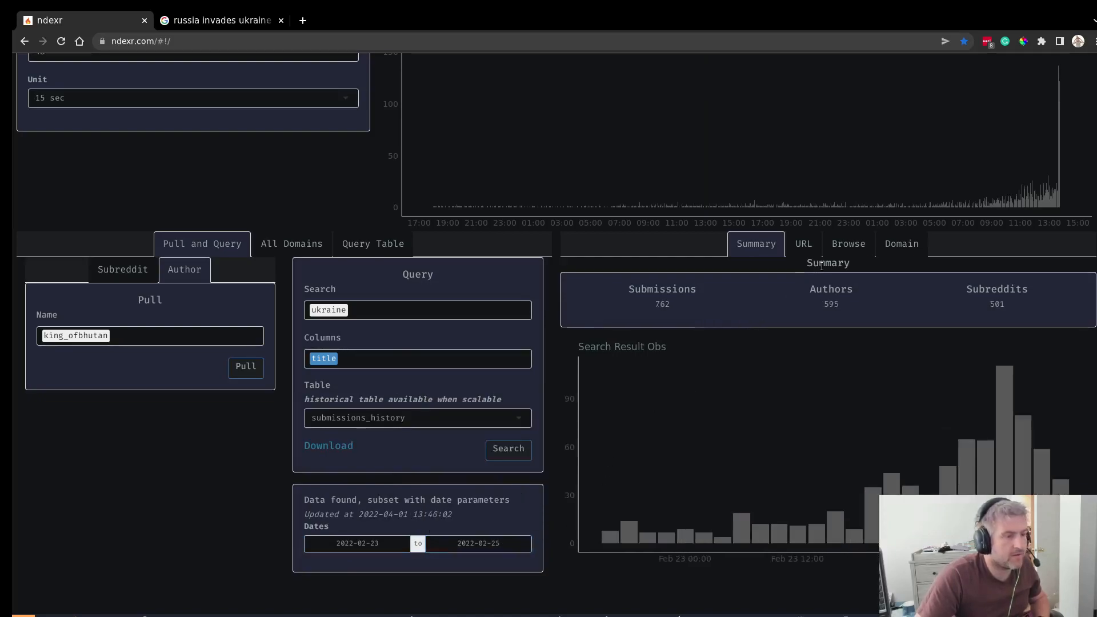
Look through the URL results for the late February date range, examining the headlines about the invasion
{"action": "left_click", "coordinate": [803, 245]}
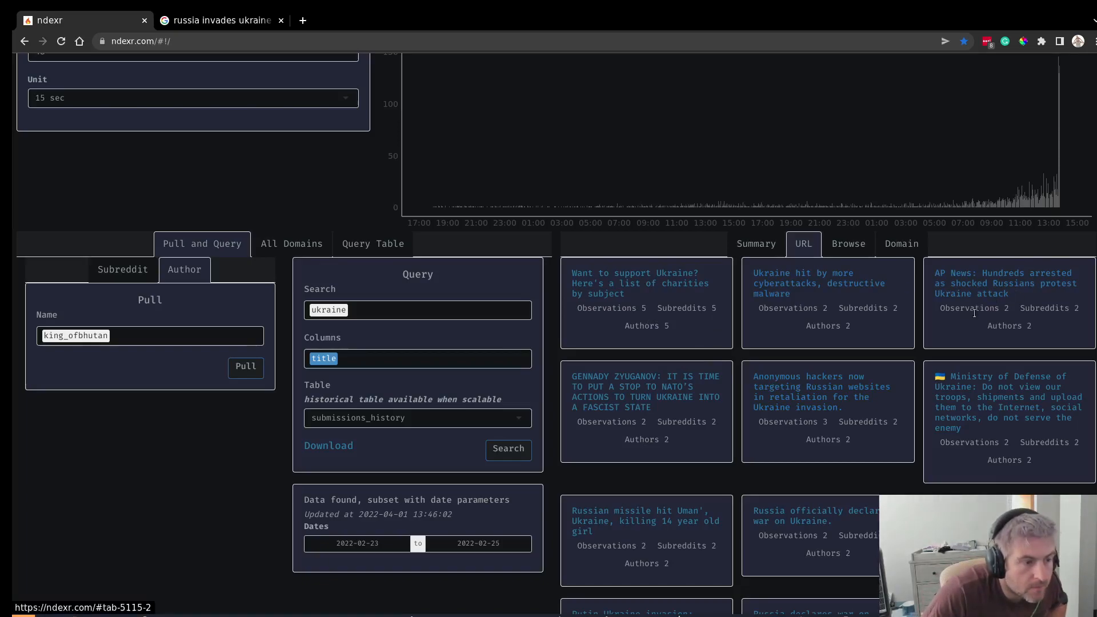
{"action": "scroll", "coordinate": [707, 402], "scroll_direction": "down", "scroll_amount": 1}
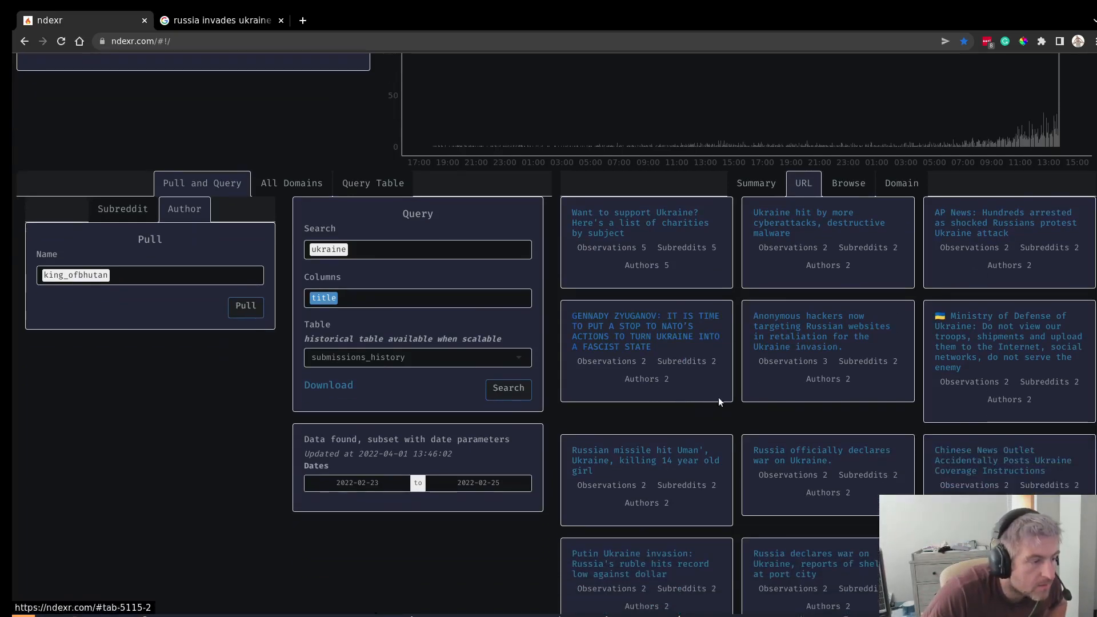
{"action": "scroll", "coordinate": [714, 395], "scroll_direction": "down", "scroll_amount": 2}
{"action": "scroll", "coordinate": [683, 343], "scroll_direction": "down", "scroll_amount": 2}
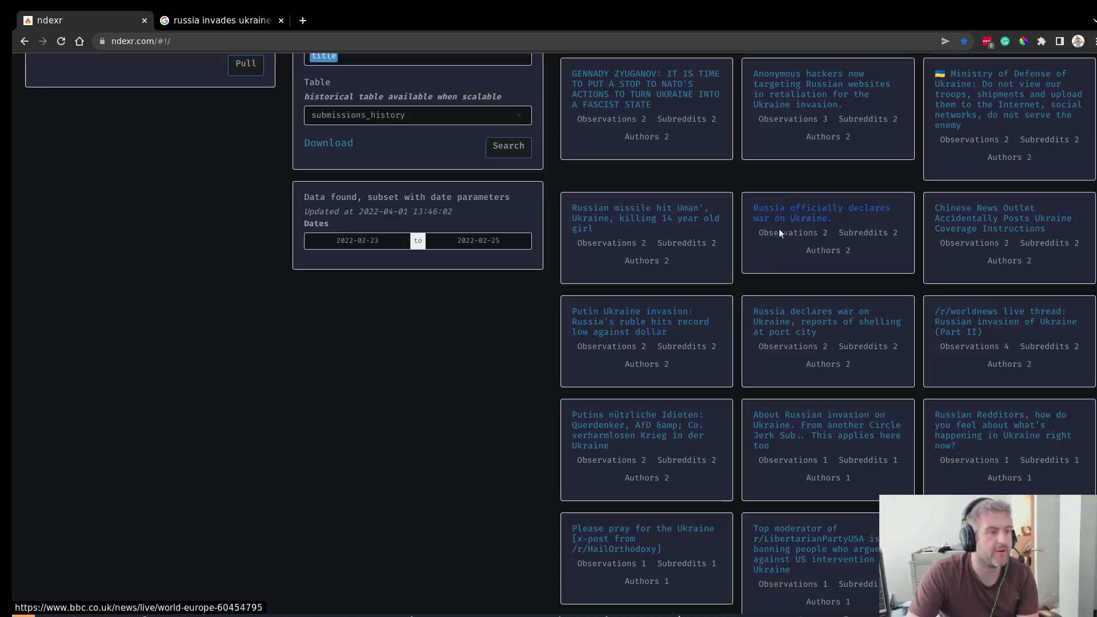
{"action": "scroll", "coordinate": [780, 226], "scroll_direction": "up", "scroll_amount": 2}
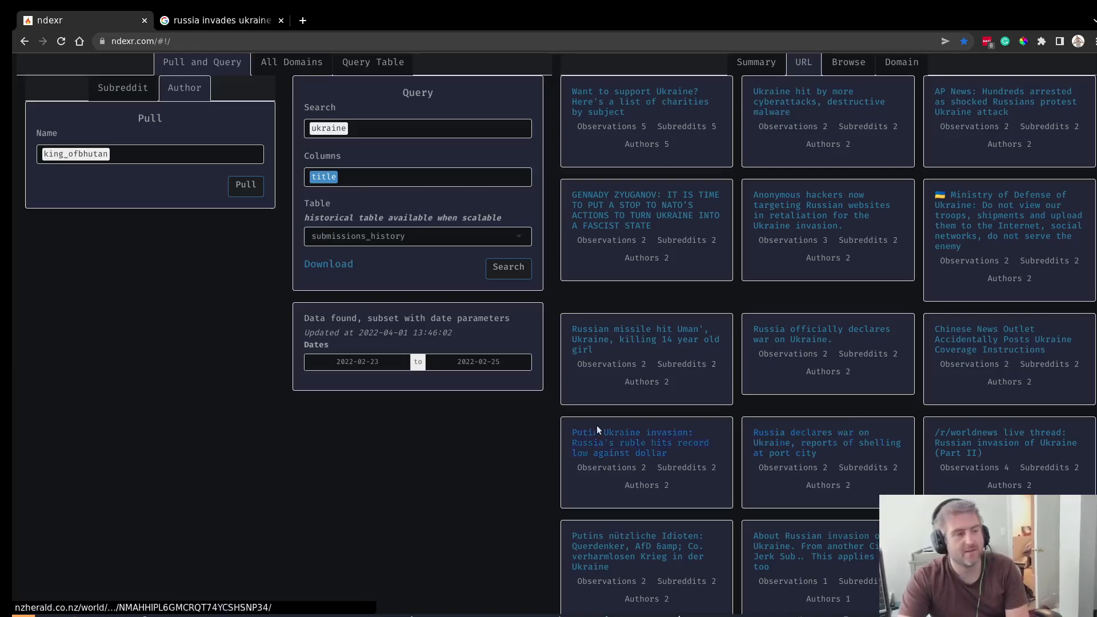
{"action": "scroll", "coordinate": [379, 264], "scroll_direction": "up", "scroll_amount": 2}
{"action": "scroll", "coordinate": [798, 409], "scroll_direction": "down", "scroll_amount": 1}
{"action": "scroll", "coordinate": [799, 405], "scroll_direction": "up", "scroll_amount": 2}
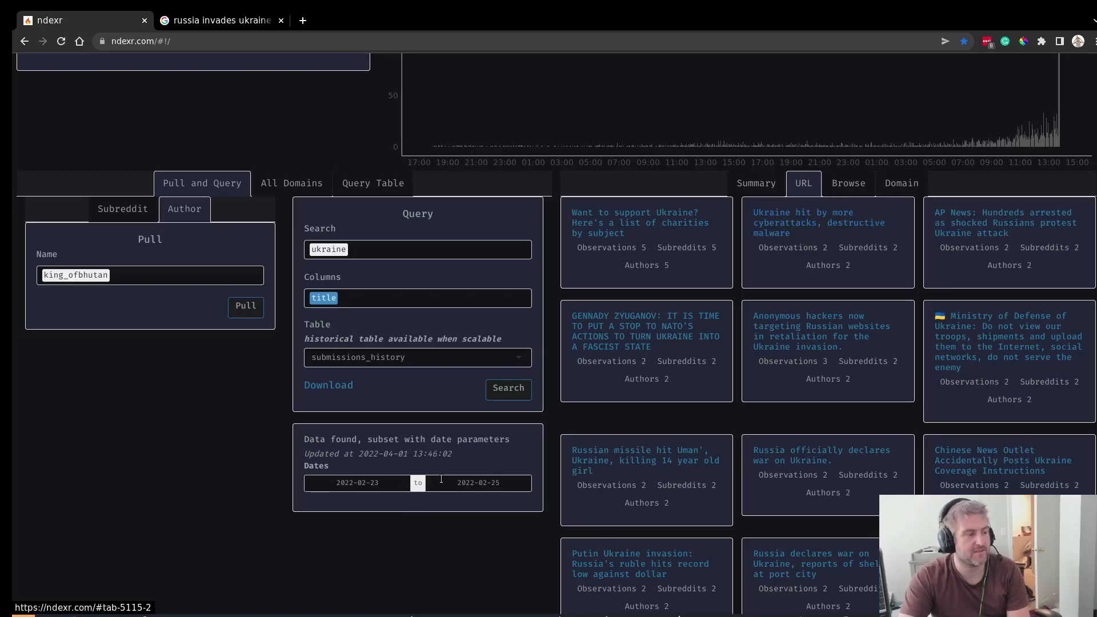
Browse the individual ukraine submissions and their images for the late February date range
{"action": "left_click", "coordinate": [842, 185]}
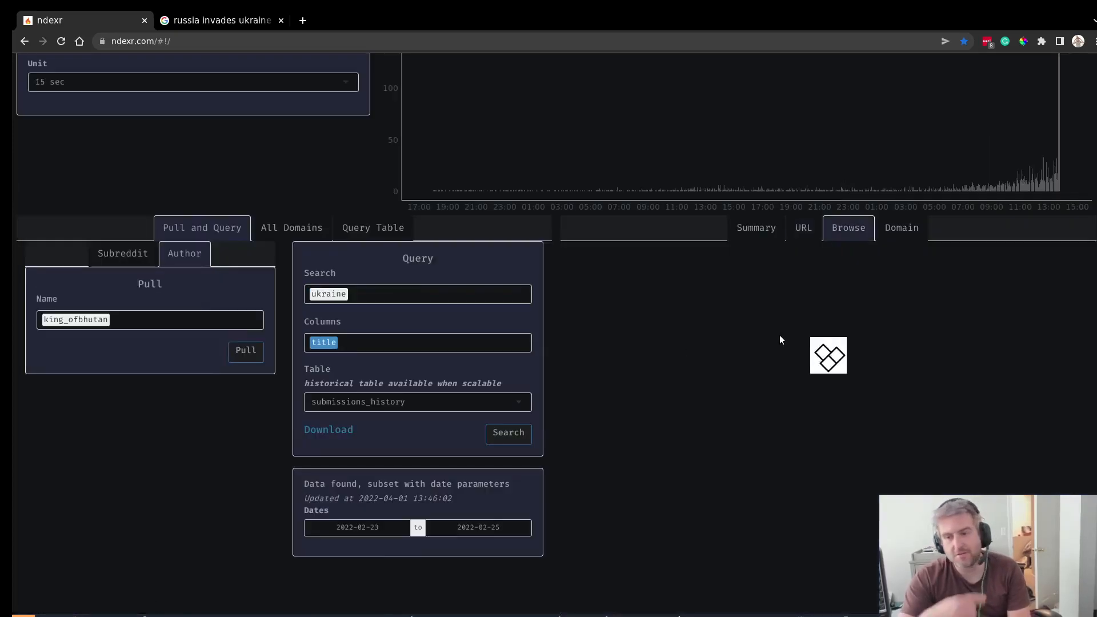
{"action": "scroll", "coordinate": [722, 423], "scroll_direction": "down", "scroll_amount": 1}
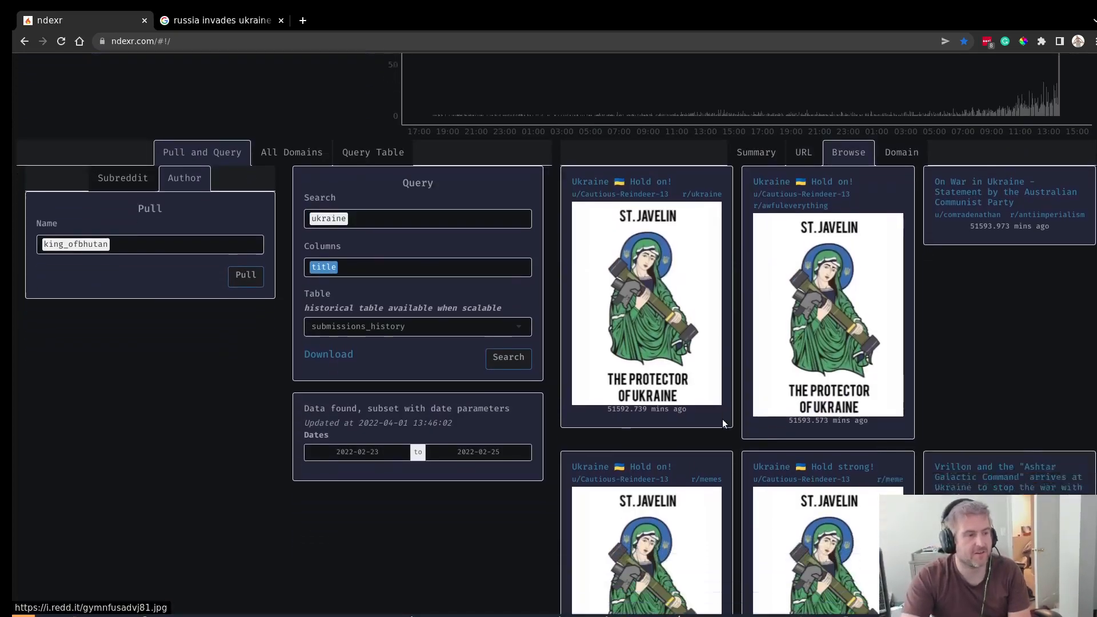
{"action": "scroll", "coordinate": [722, 423], "scroll_direction": "down", "scroll_amount": 15}
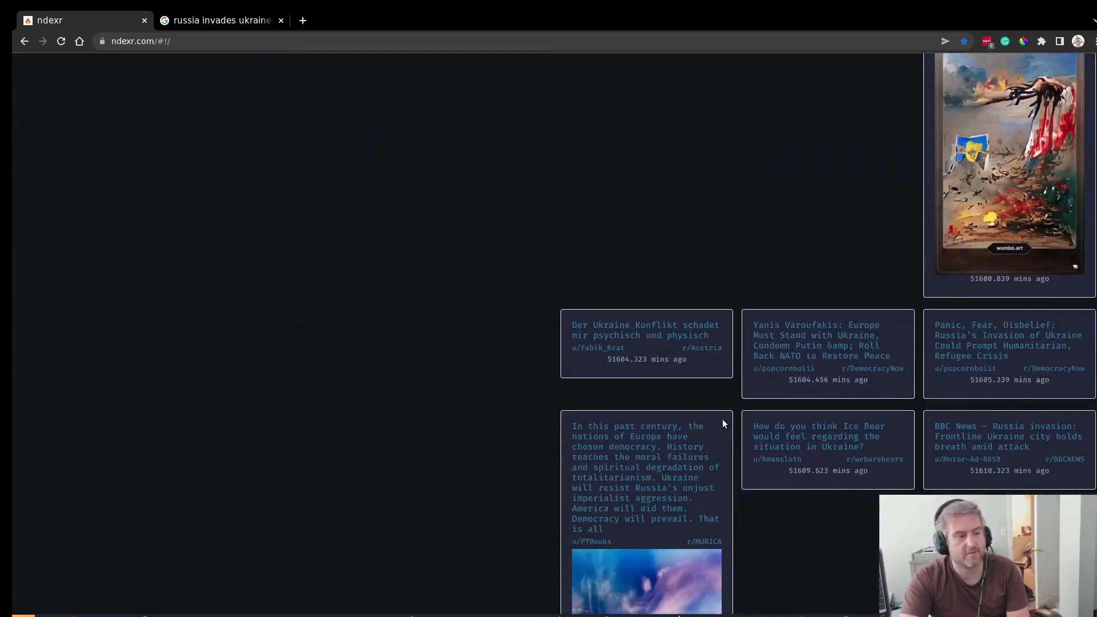
{"action": "scroll", "coordinate": [722, 424], "scroll_direction": "down", "scroll_amount": 6}
{"action": "scroll", "coordinate": [722, 423], "scroll_direction": "up", "scroll_amount": 9}
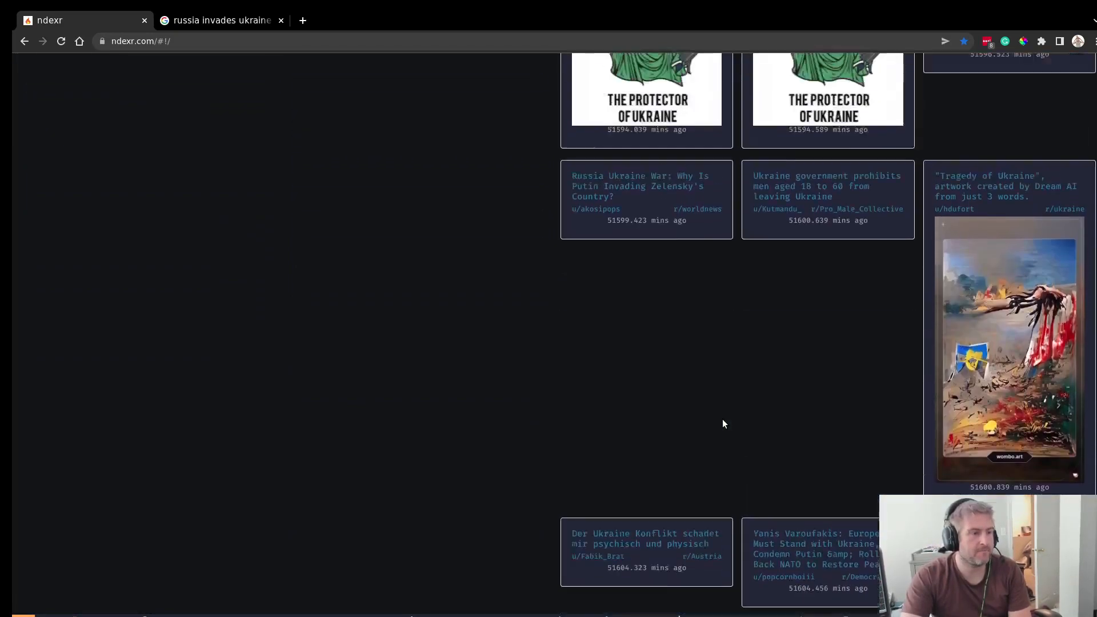
{"action": "scroll", "coordinate": [722, 423], "scroll_direction": "up", "scroll_amount": 12}
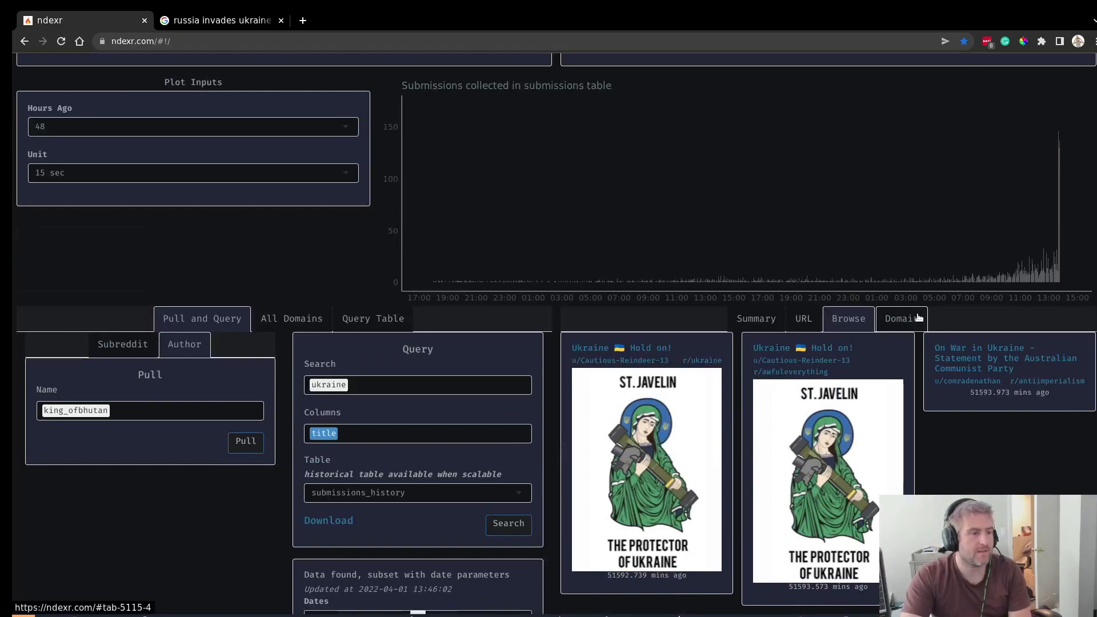
Show the domain results for the ukraine query and filter the country_name column to Russia
{"action": "left_click", "coordinate": [918, 318]}
{"action": "scroll", "coordinate": [792, 417], "scroll_direction": "down", "scroll_amount": 3}
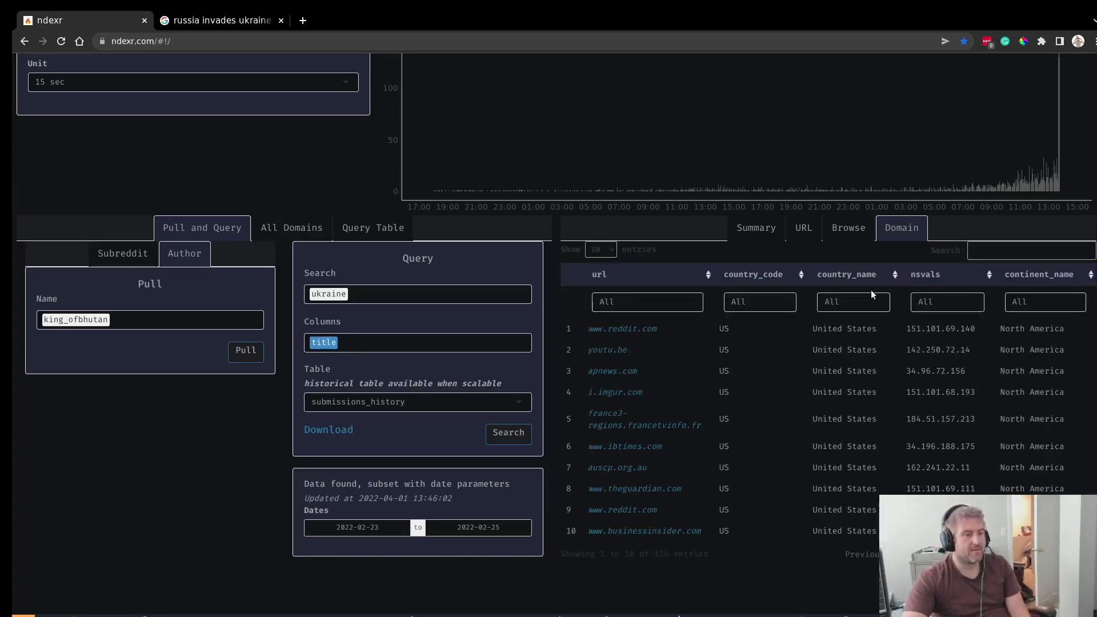
{"action": "left_click", "coordinate": [834, 303]}
{"action": "left_click", "coordinate": [857, 394]}
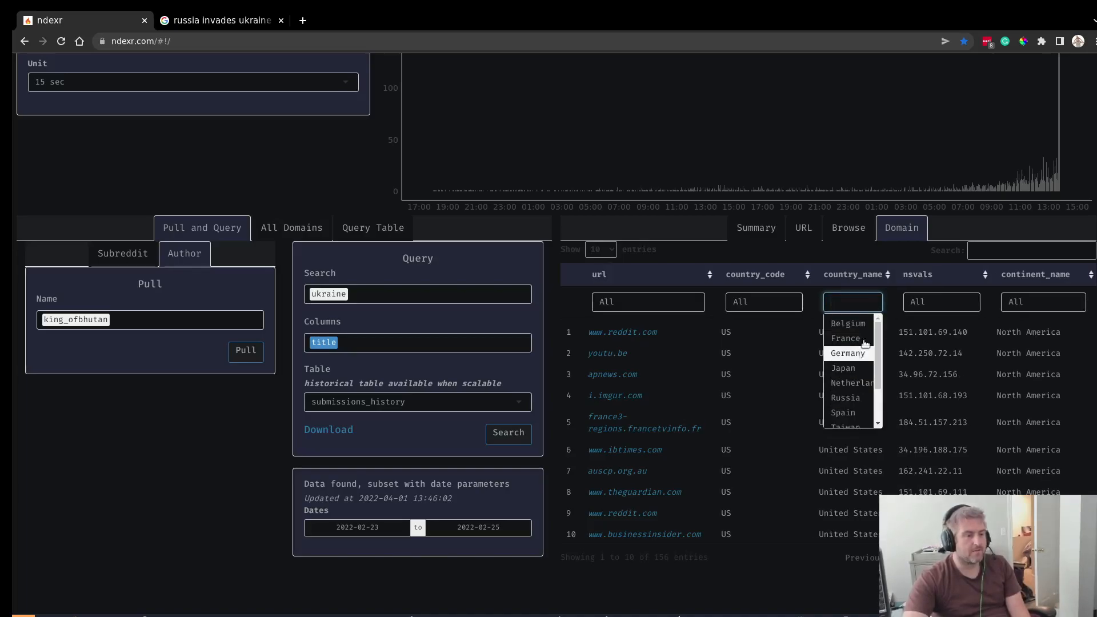
{"action": "left_click", "coordinate": [610, 424]}
{"action": "right_click", "coordinate": [609, 328]}
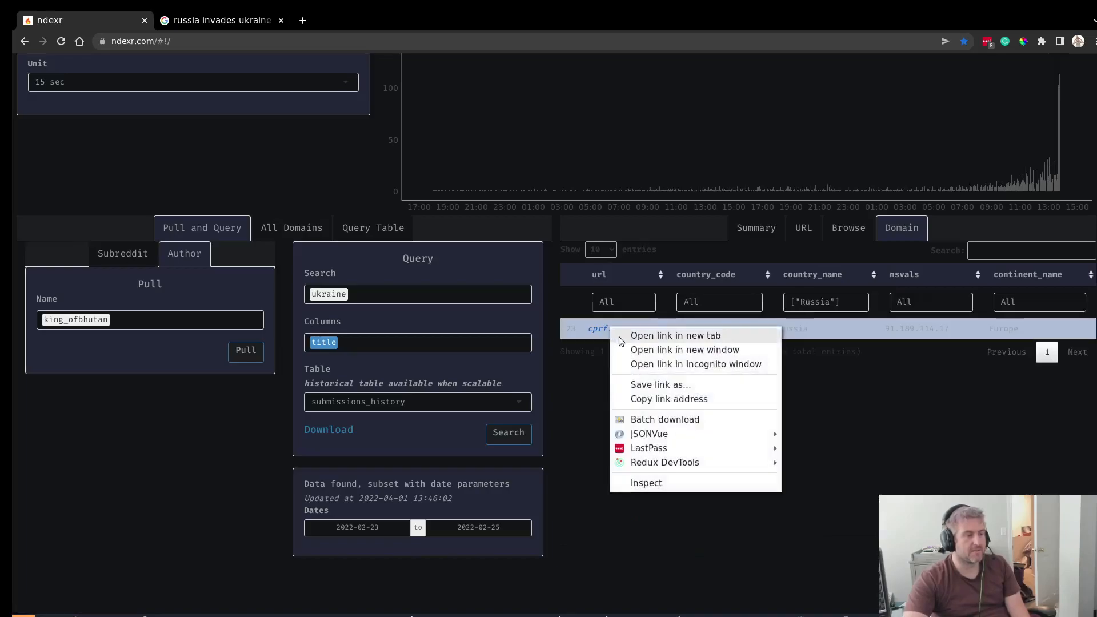
{"action": "key", "text": "Escape"}
Show the query table and filter its domain column to cprf.ru
{"action": "left_click", "coordinate": [379, 226]}
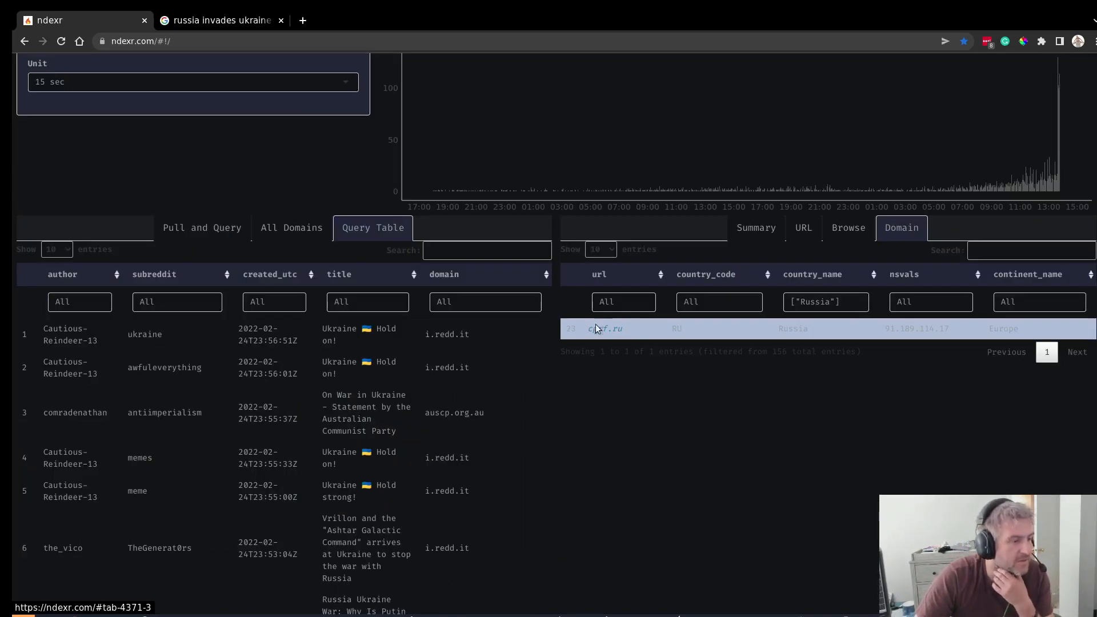
{"action": "left_click", "coordinate": [474, 299]}
{"action": "type", "text": "cprf"}
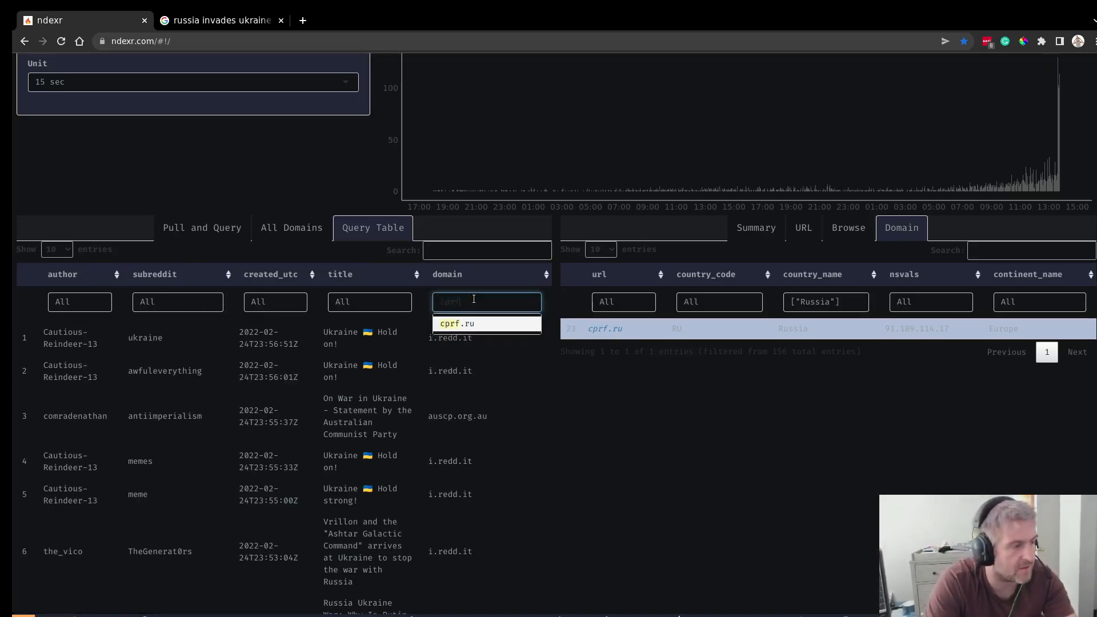
{"action": "key", "text": "Return"}
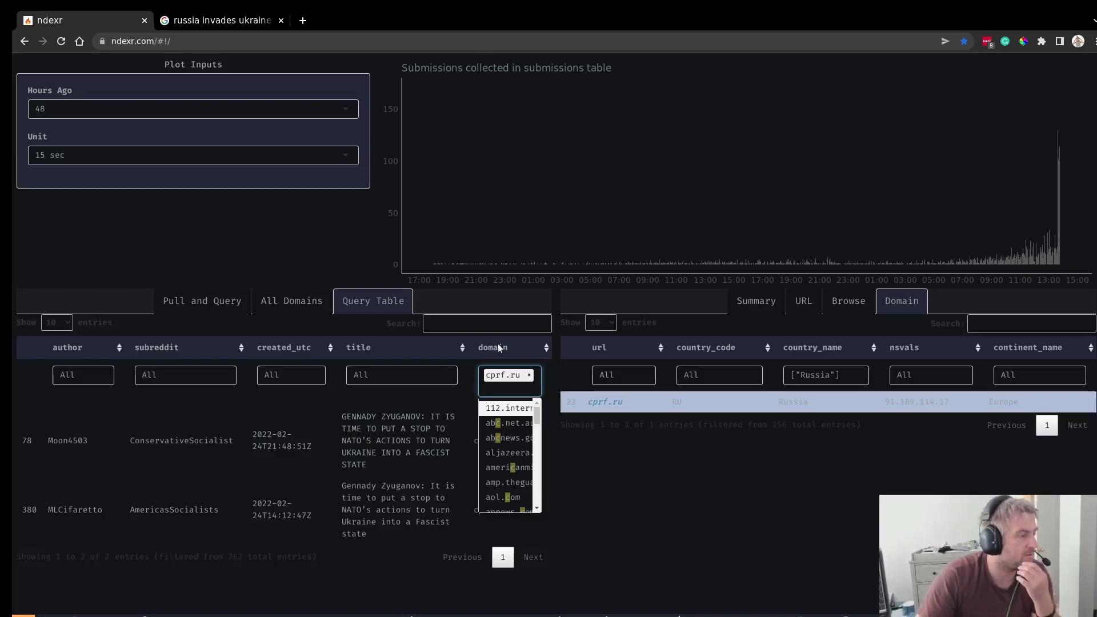
{"action": "left_click", "coordinate": [184, 566]}
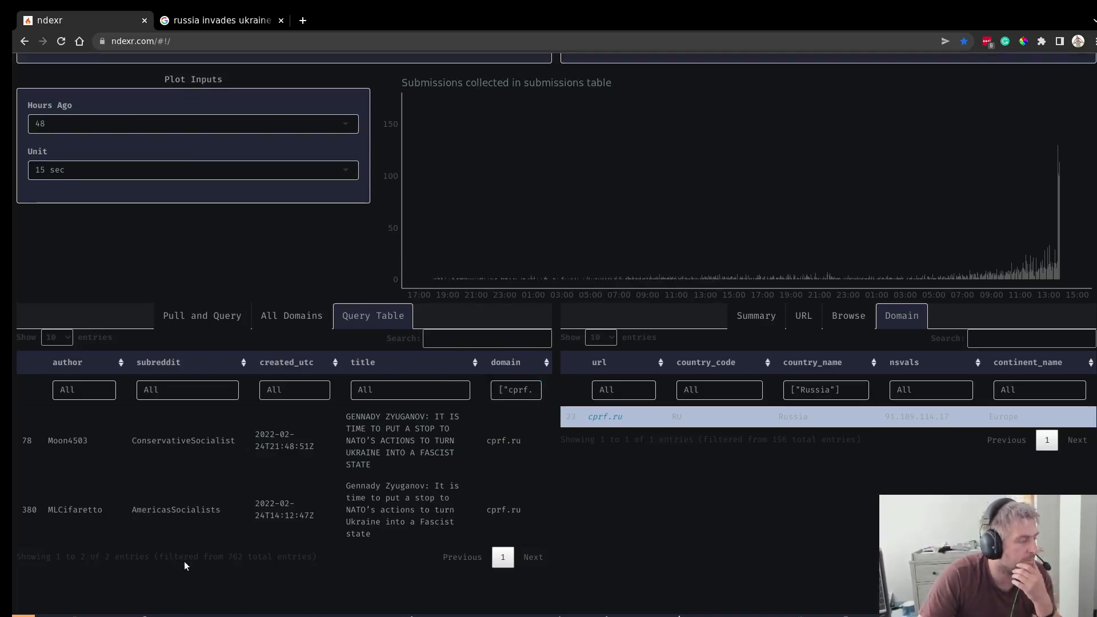
Examine which subreddits the cprf.ru submissions were posted in
{"action": "double_click", "coordinate": [189, 440]}
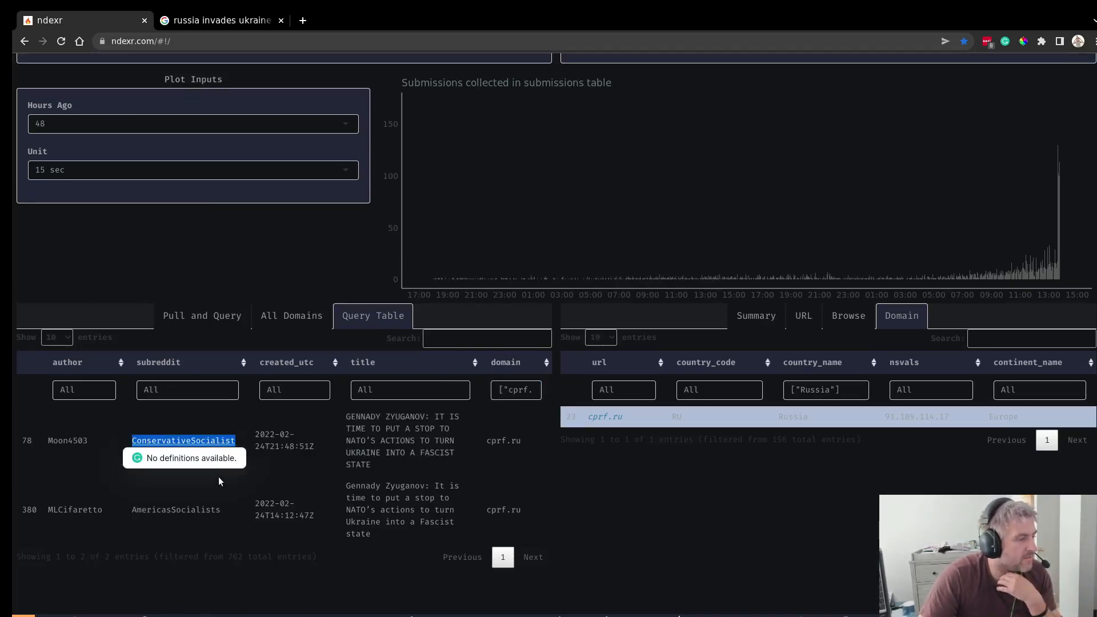
{"action": "double_click", "coordinate": [183, 509]}
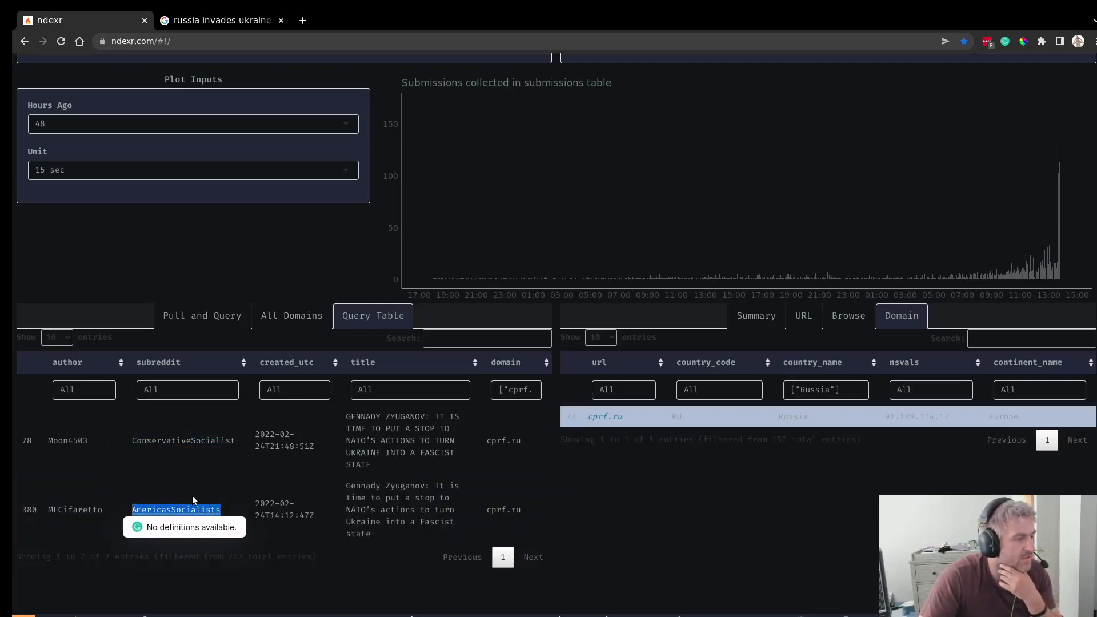
{"action": "left_click", "coordinate": [256, 489]}
{"action": "left_click", "coordinate": [196, 489]}
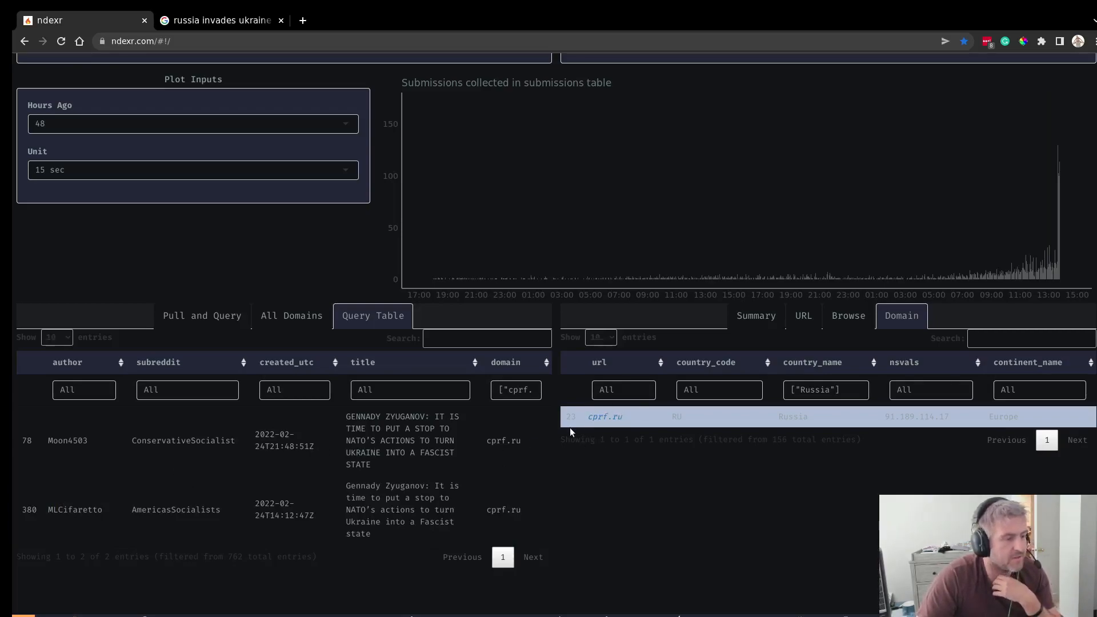
{"action": "double_click", "coordinate": [154, 440]}
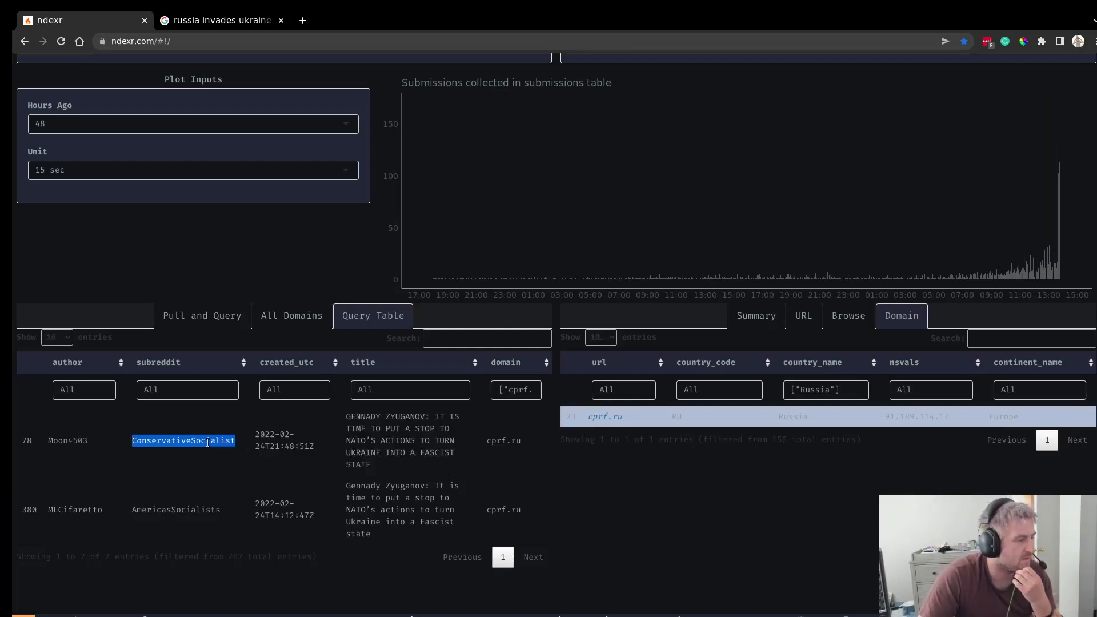
Copy the author of the ConservativeSocialist submission and use it to replace the author name in the Pull form
{"action": "double_click", "coordinate": [72, 440]}
{"action": "right_click", "coordinate": [72, 440]}
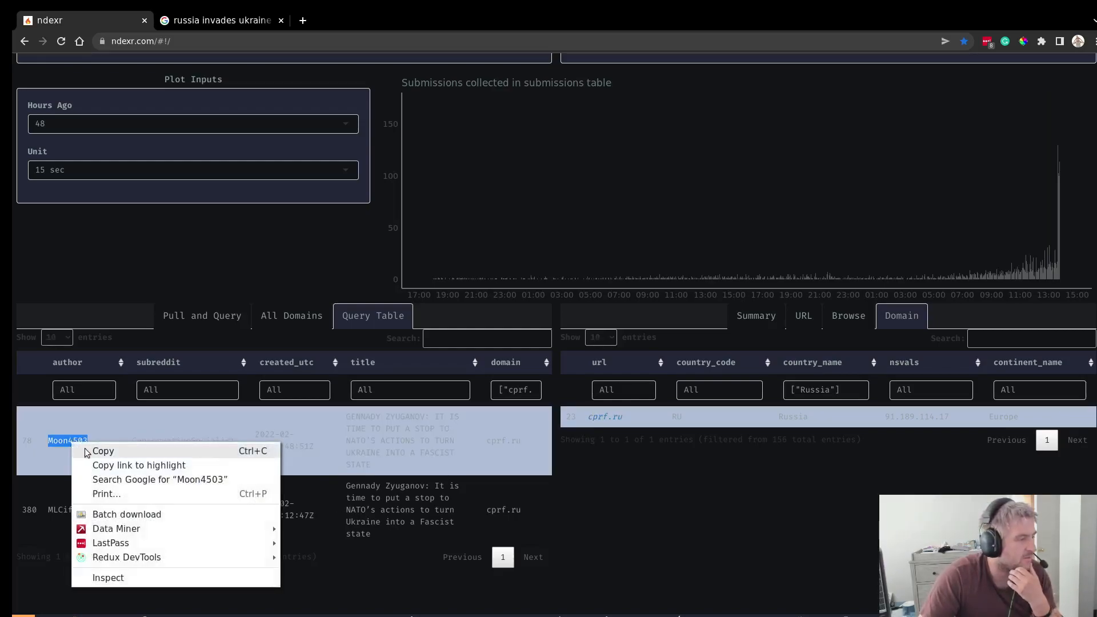
{"action": "left_click", "coordinate": [117, 447]}
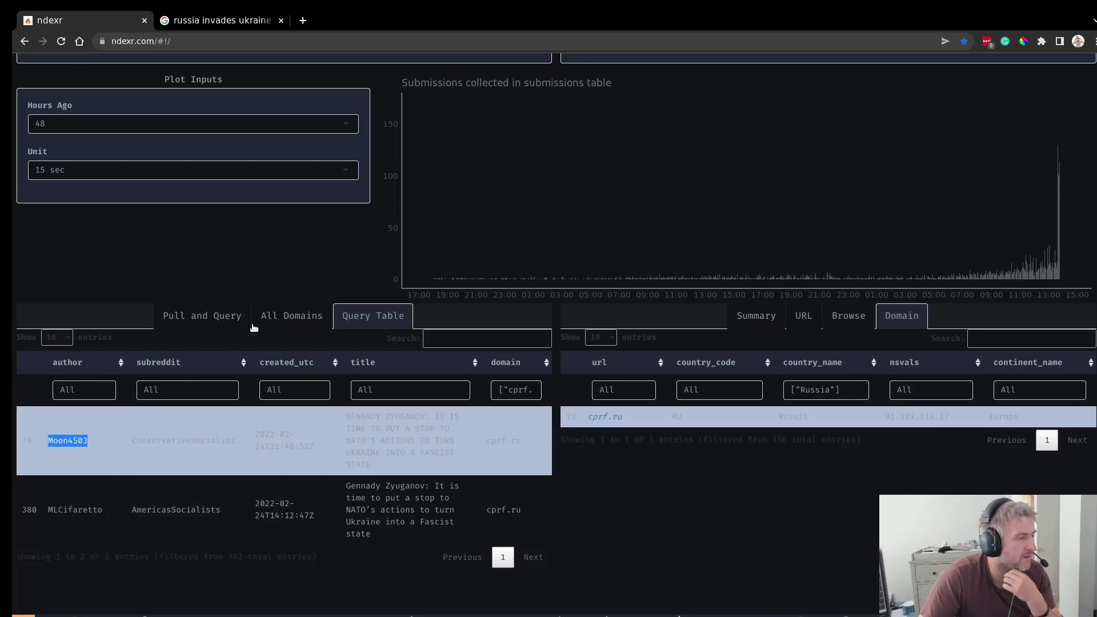
{"action": "left_click", "coordinate": [223, 323]}
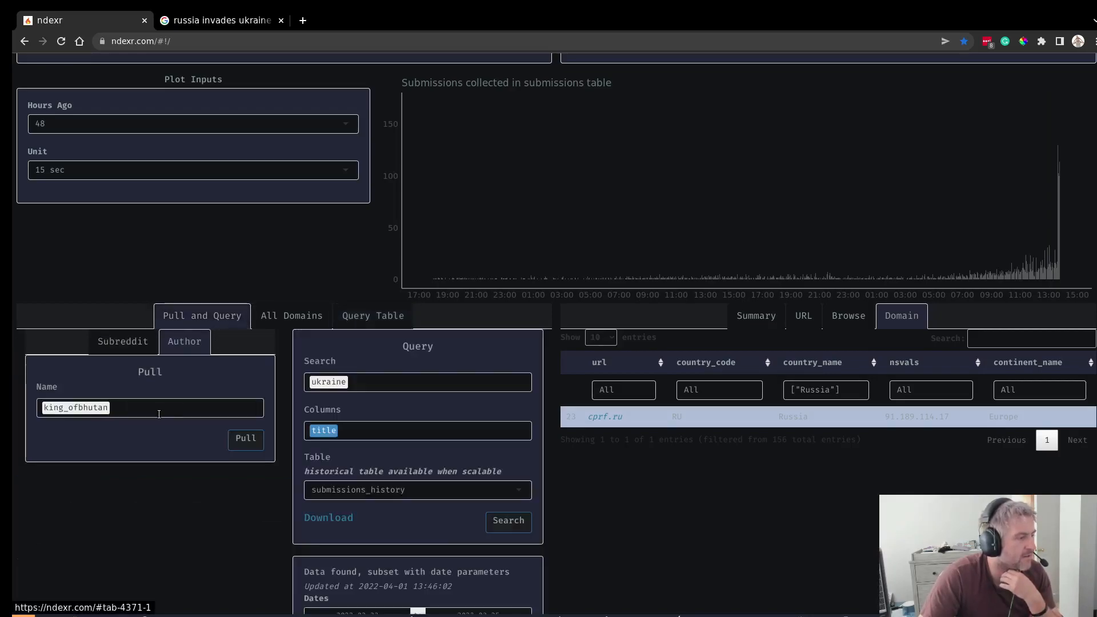
{"action": "left_click", "coordinate": [199, 409]}
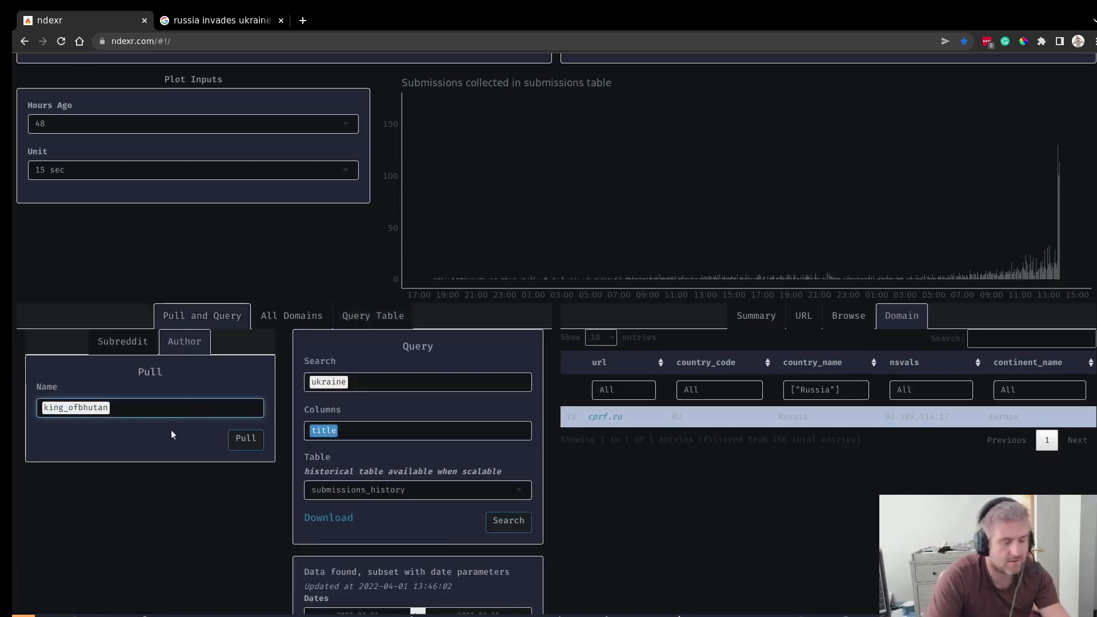
{"action": "key", "text": "BackSpace"}
{"action": "key", "text": "ctrl+v"}
{"action": "key", "text": "Return"}
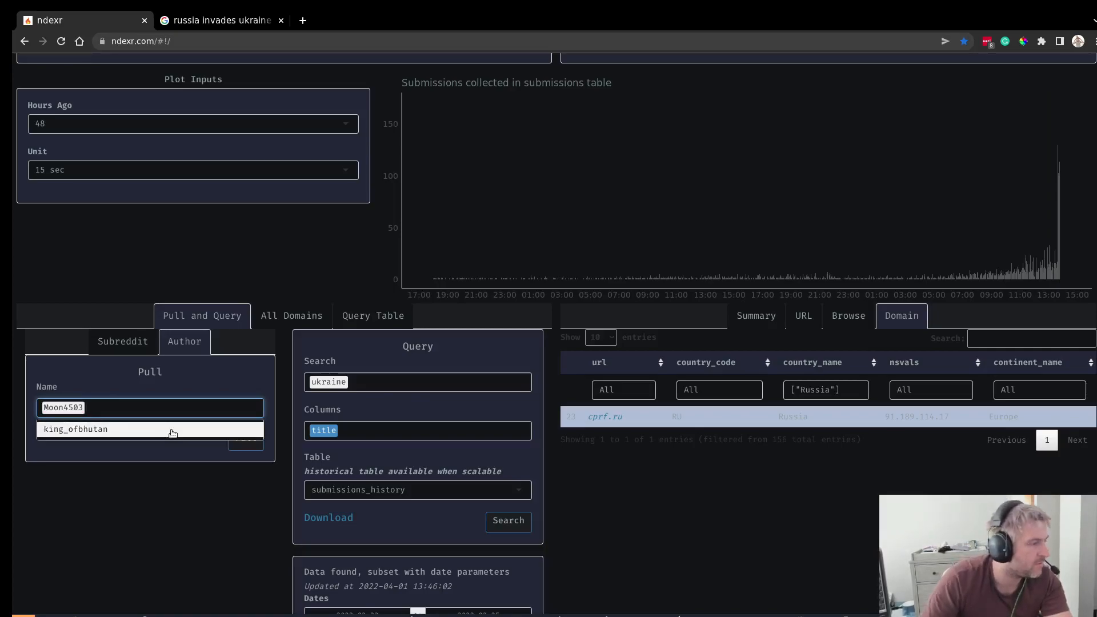
Copy the other cprf.ru submission author's name from the query table and add it to the author names in the Pull form
{"action": "left_click", "coordinate": [147, 343]}
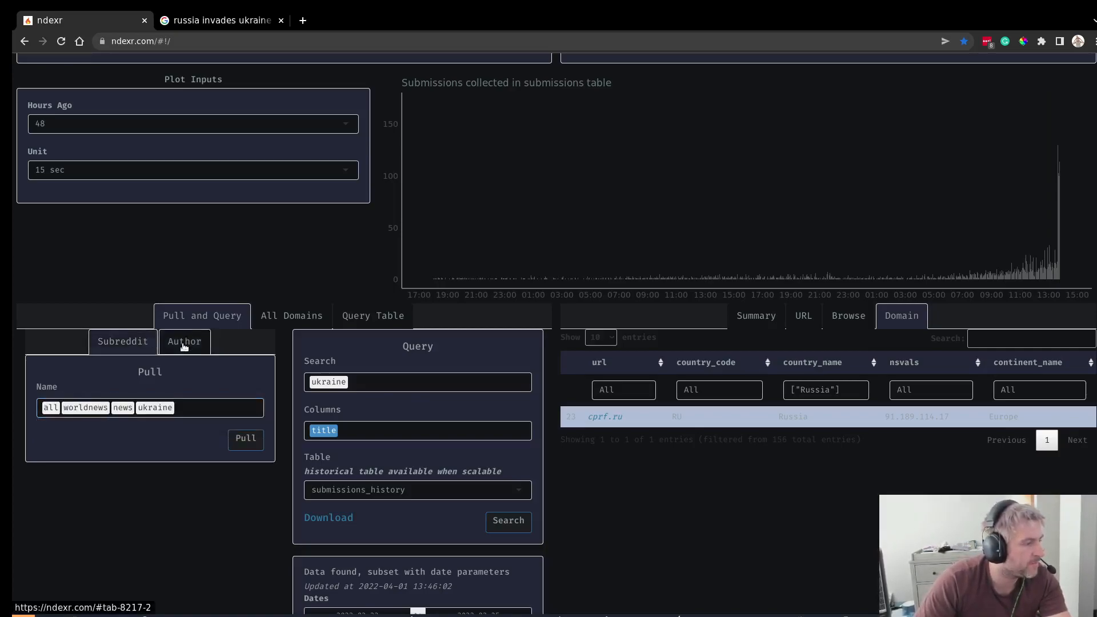
{"action": "left_click", "coordinate": [269, 315]}
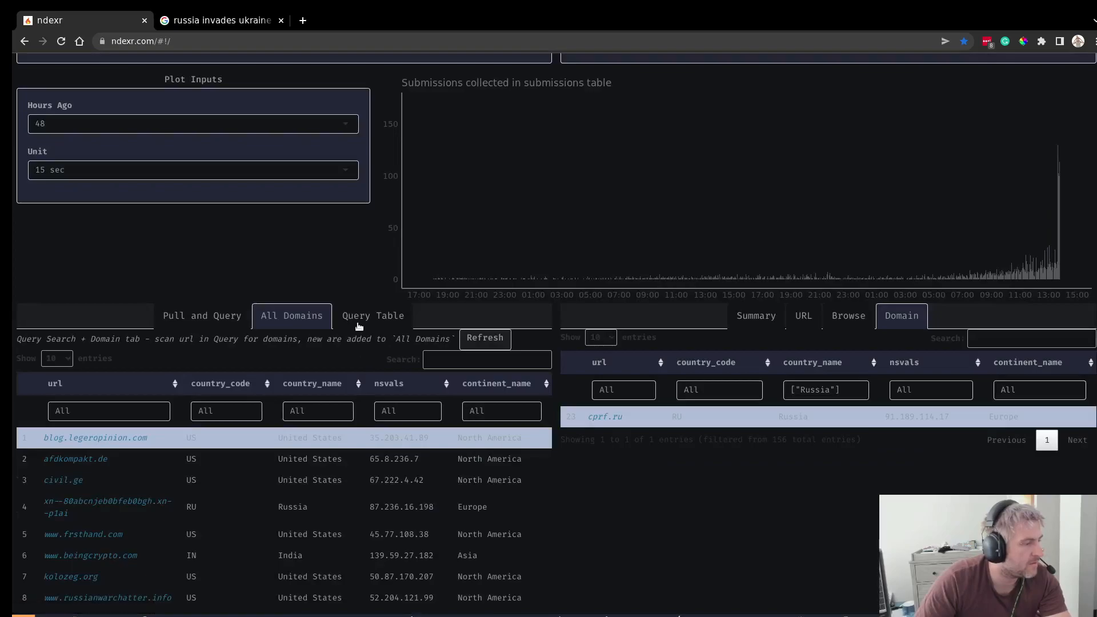
{"action": "left_click", "coordinate": [359, 320]}
{"action": "left_click", "coordinate": [91, 504]}
{"action": "left_click", "coordinate": [91, 505]}
{"action": "double_click", "coordinate": [90, 508]}
{"action": "key", "text": "ctrl+c"}
{"action": "left_click", "coordinate": [197, 314]}
{"action": "left_click", "coordinate": [127, 409]}
{"action": "key", "text": "ctrl+v"}
{"action": "left_click", "coordinate": [143, 428]}
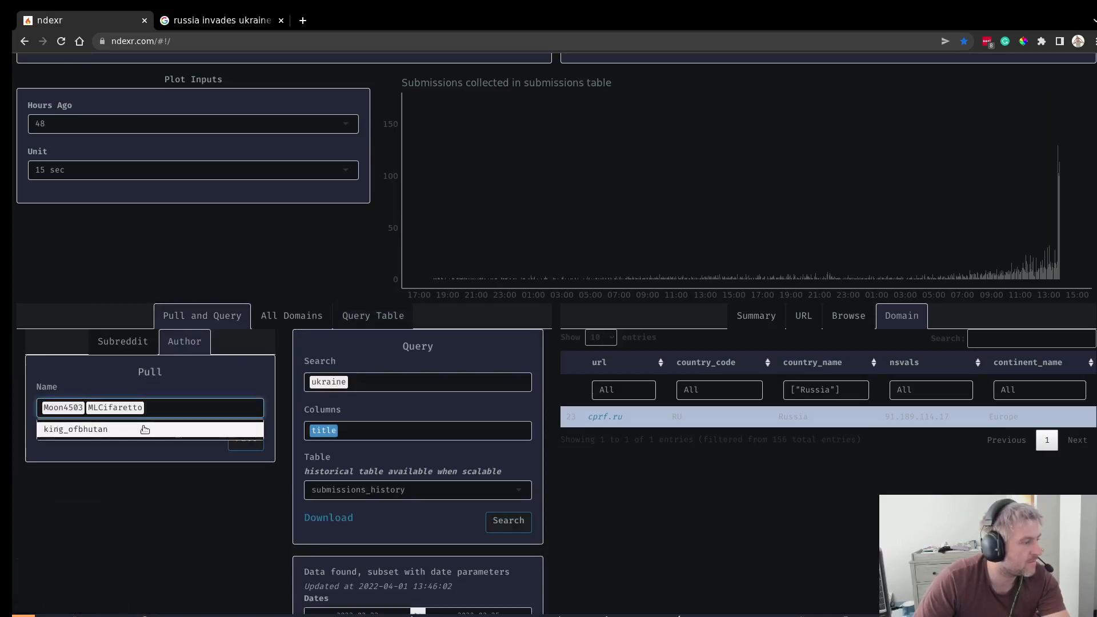
{"action": "left_click", "coordinate": [200, 472]}
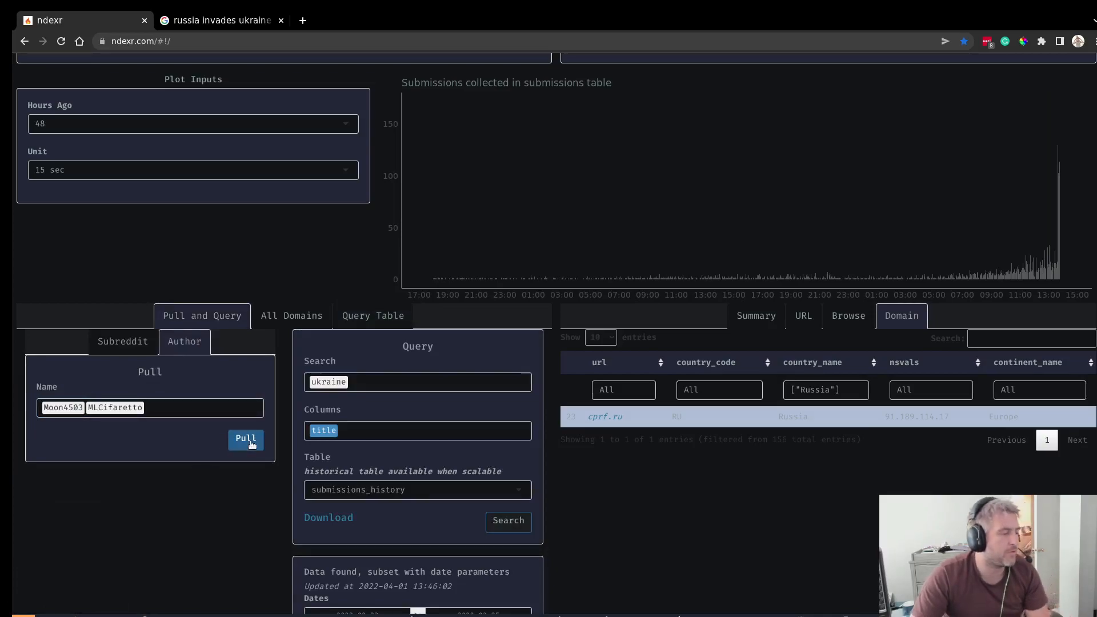
Replace the ukraine search term in the Query form with the names of the two authors entered in the Pull form
{"action": "left_click", "coordinate": [333, 383]}
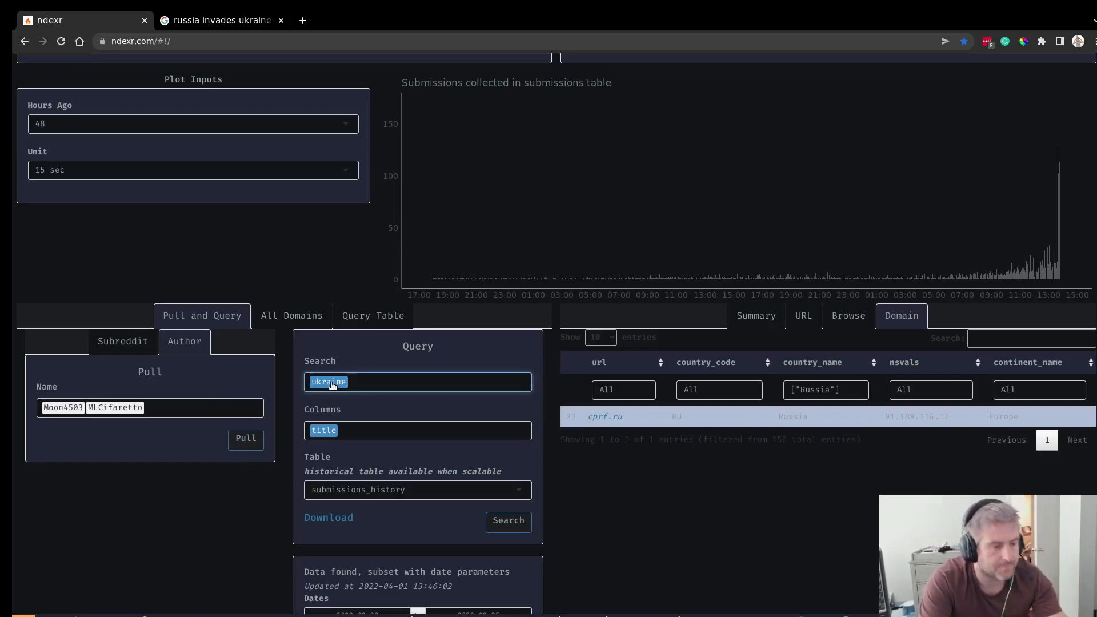
{"action": "key", "text": "BackSpace"}
{"action": "key", "text": "ctrl+v"}
{"action": "key", "text": "Return"}
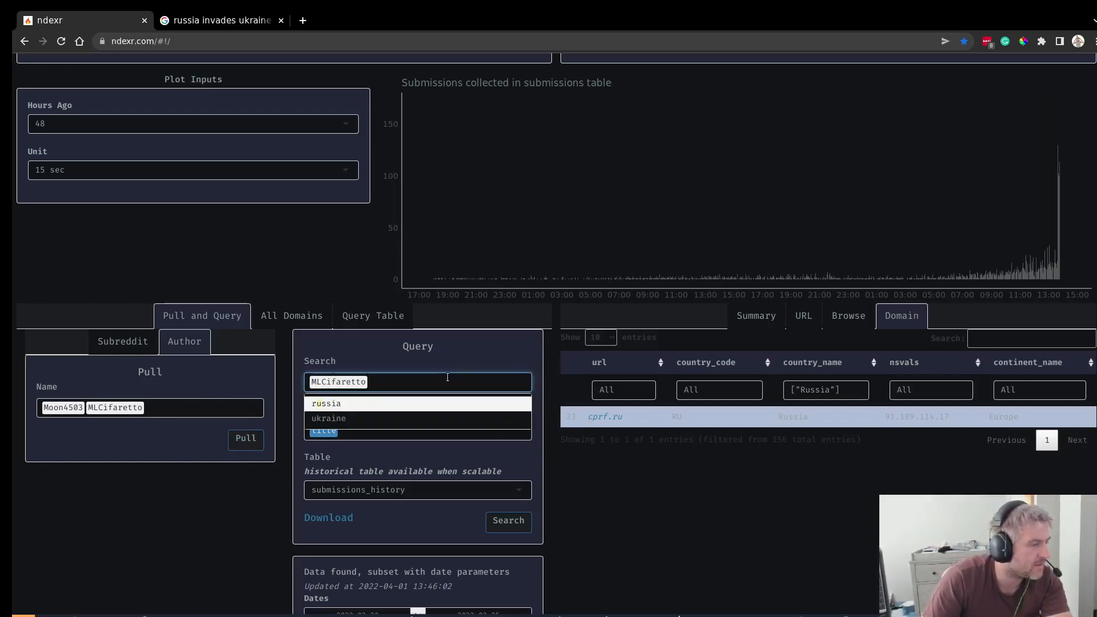
{"action": "type", "text": "Moon"}
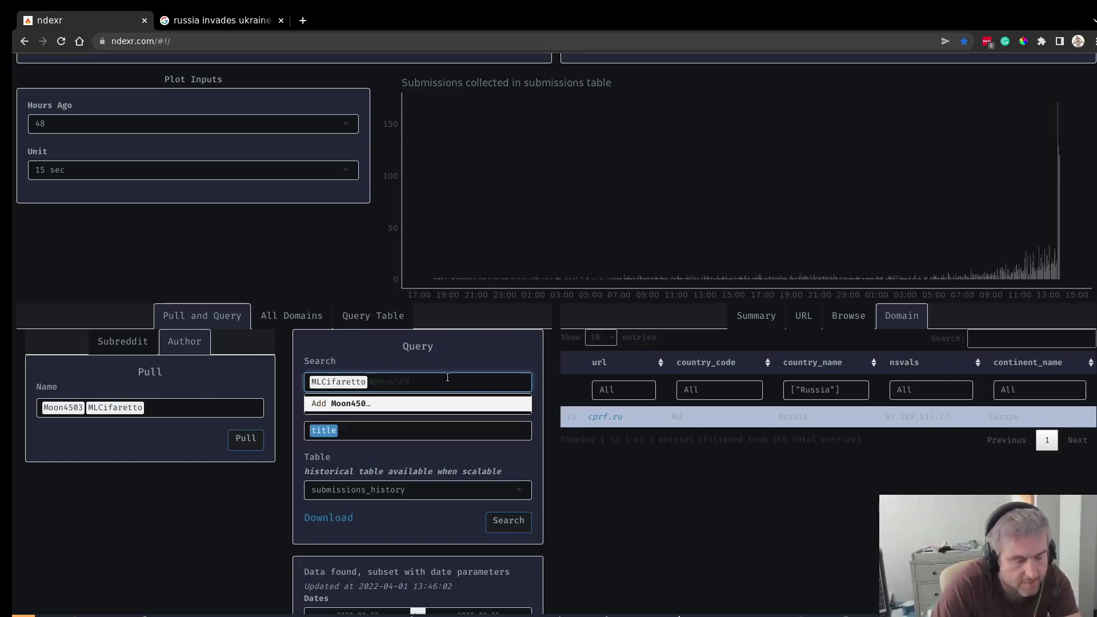
{"action": "type", "text": "4503"}
{"action": "key", "text": "Return"}
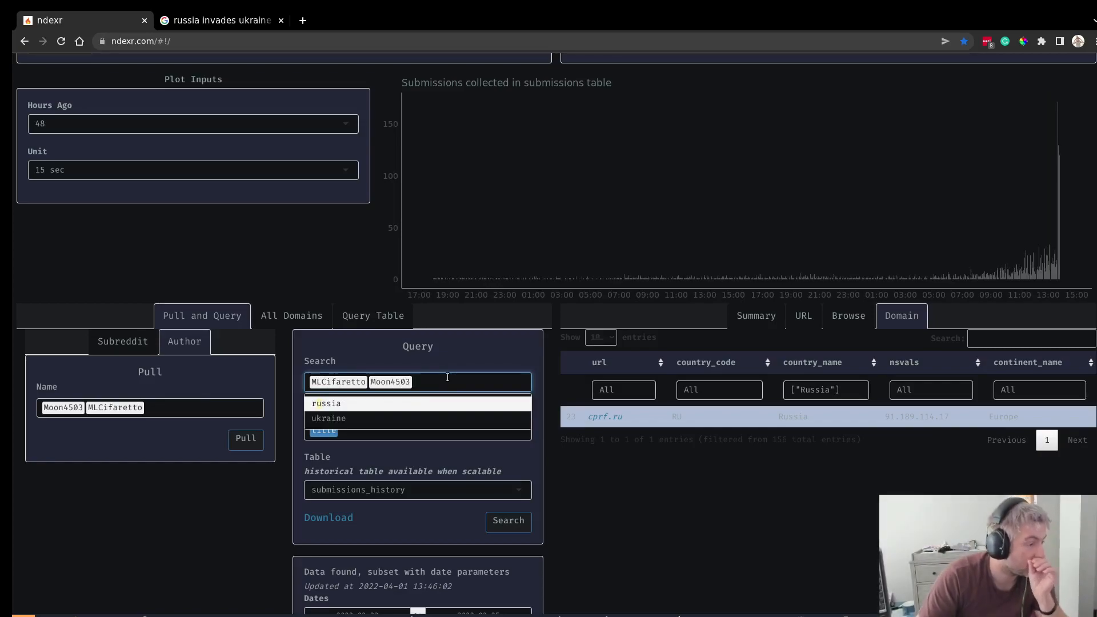
Set the query's search column to author and run the search on the submissions_history table
{"action": "left_click", "coordinate": [417, 437]}
{"action": "type", "text": "autho"}
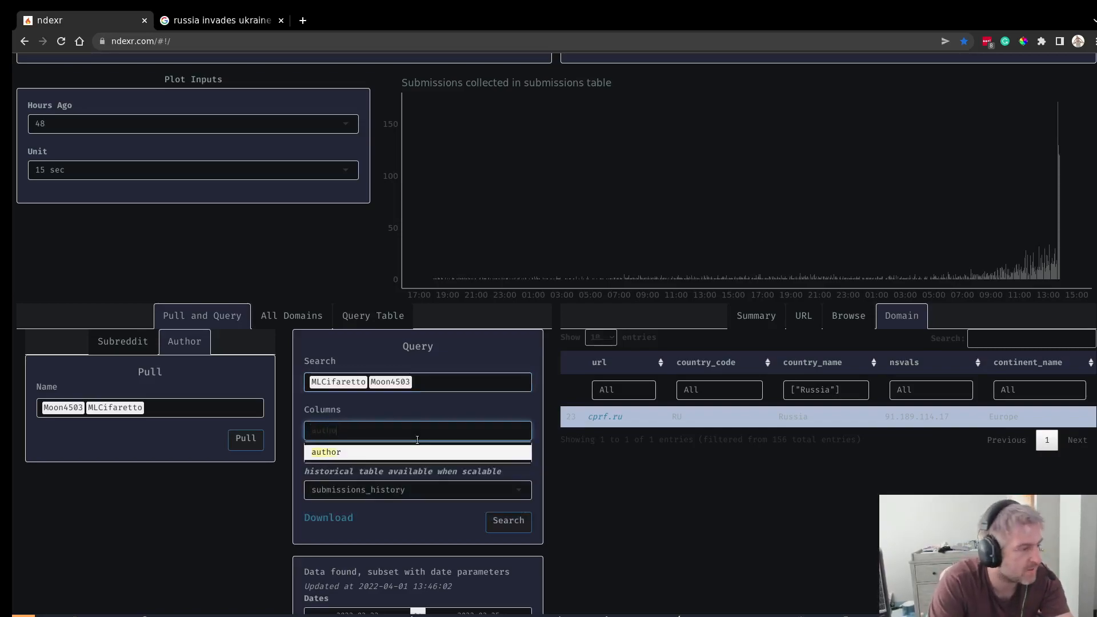
{"action": "key", "text": "Return"}
{"action": "left_click", "coordinate": [252, 489]}
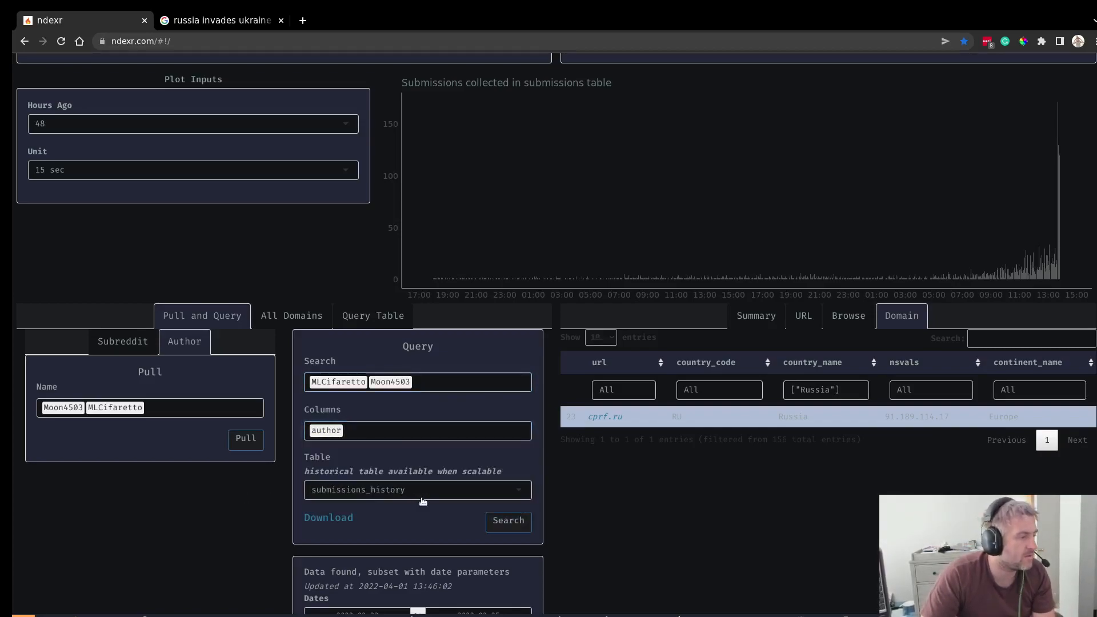
{"action": "left_click", "coordinate": [492, 521]}
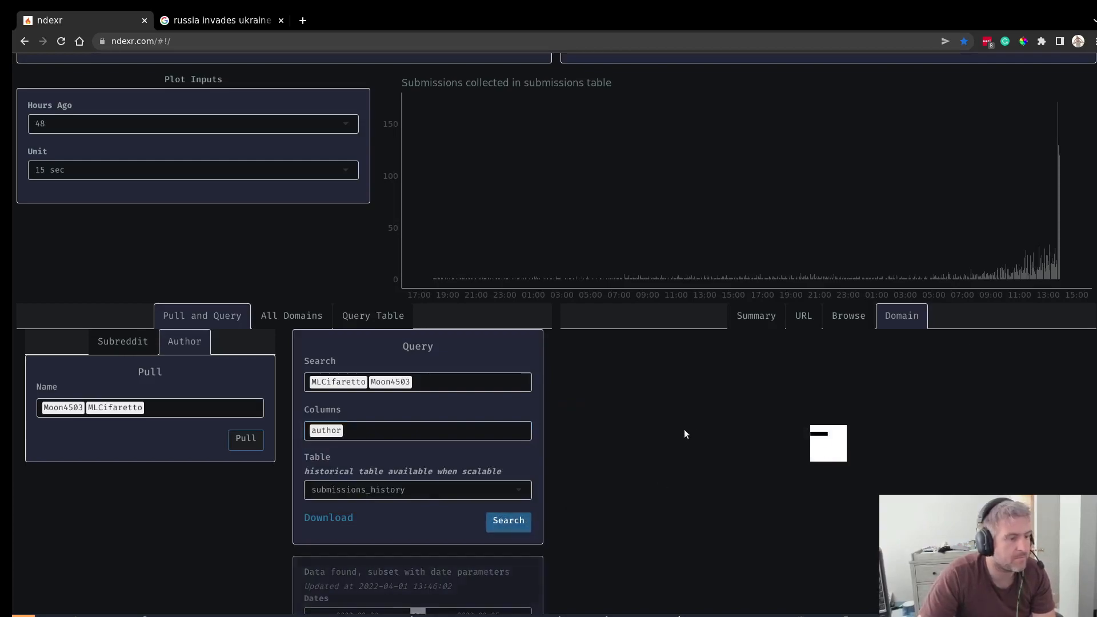
{"action": "scroll", "coordinate": [794, 335], "scroll_direction": "down", "scroll_amount": 3}
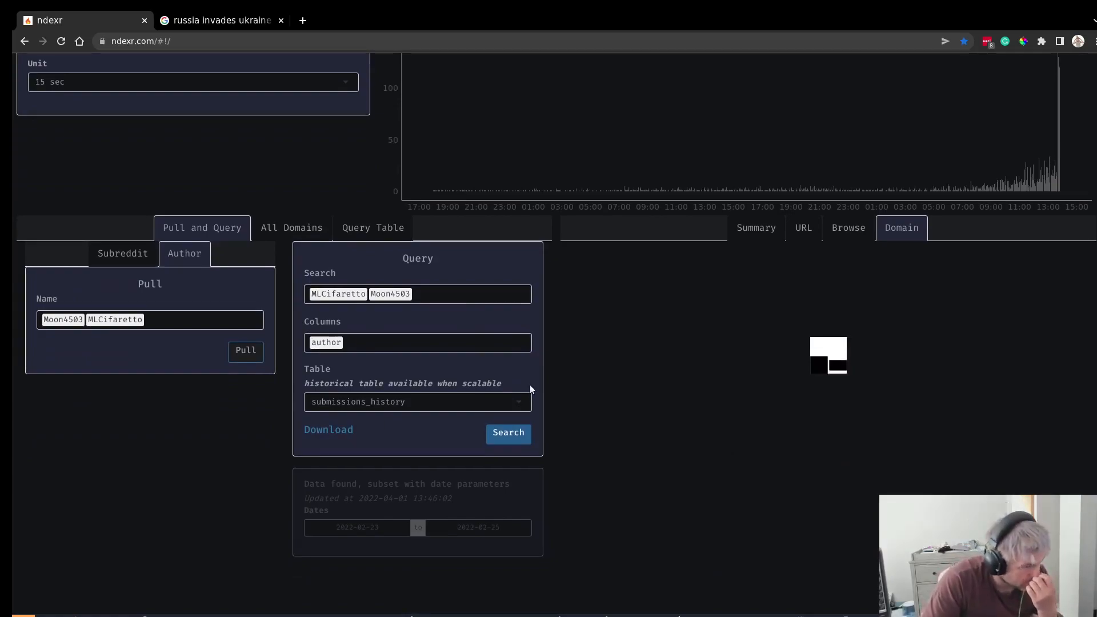
Review the author query's summary, the subreddits offered in the query table's filter, and the domain results
{"action": "left_click", "coordinate": [758, 229]}
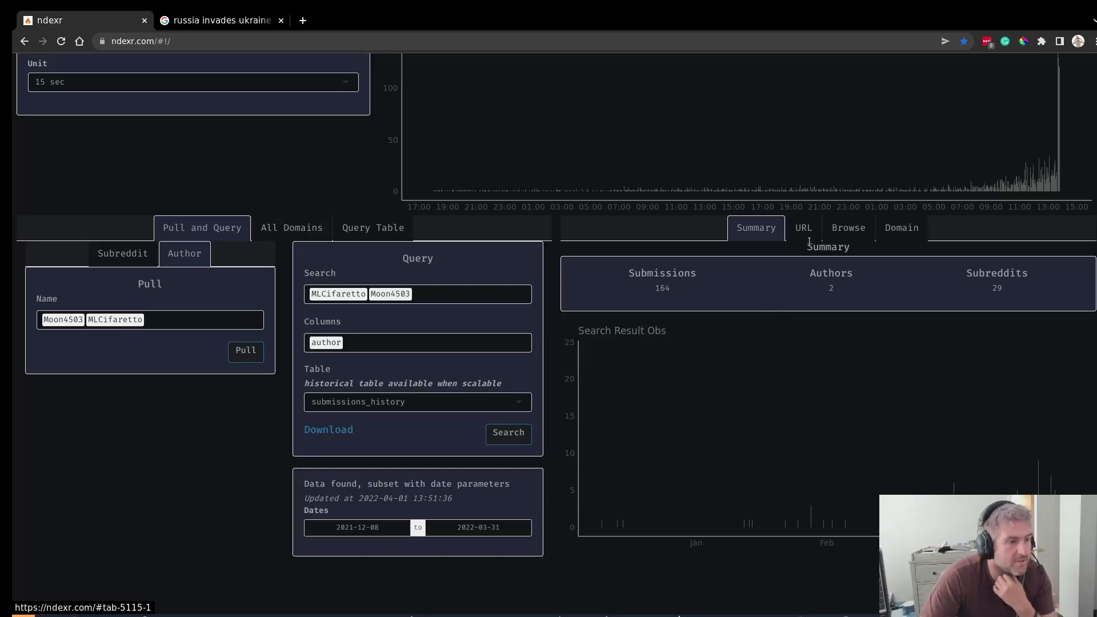
{"action": "left_click", "coordinate": [356, 231]}
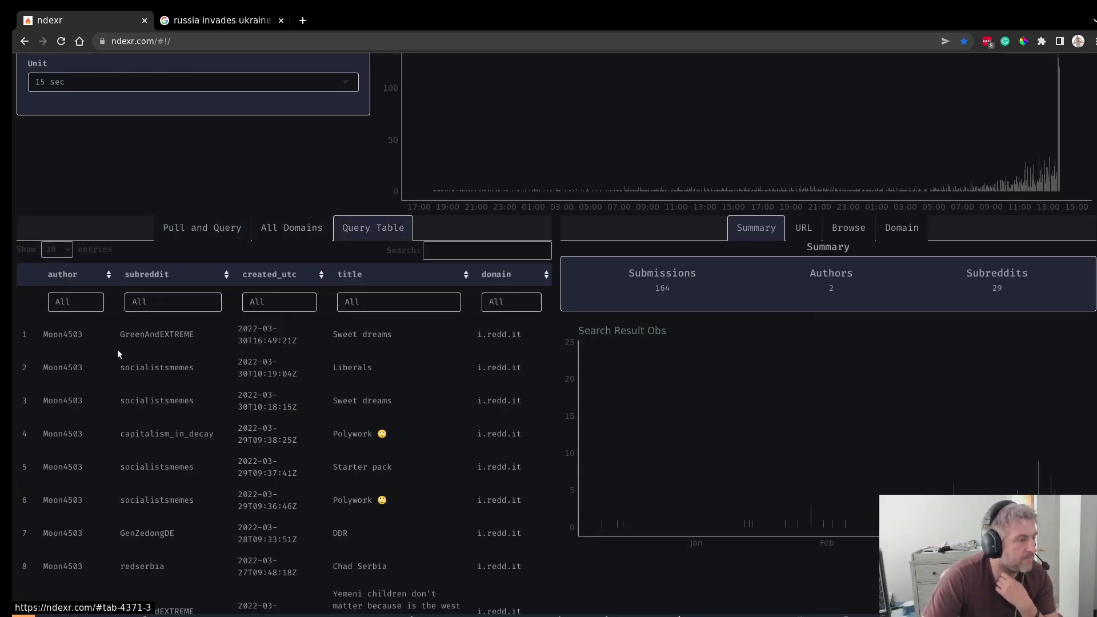
{"action": "left_click", "coordinate": [183, 301]}
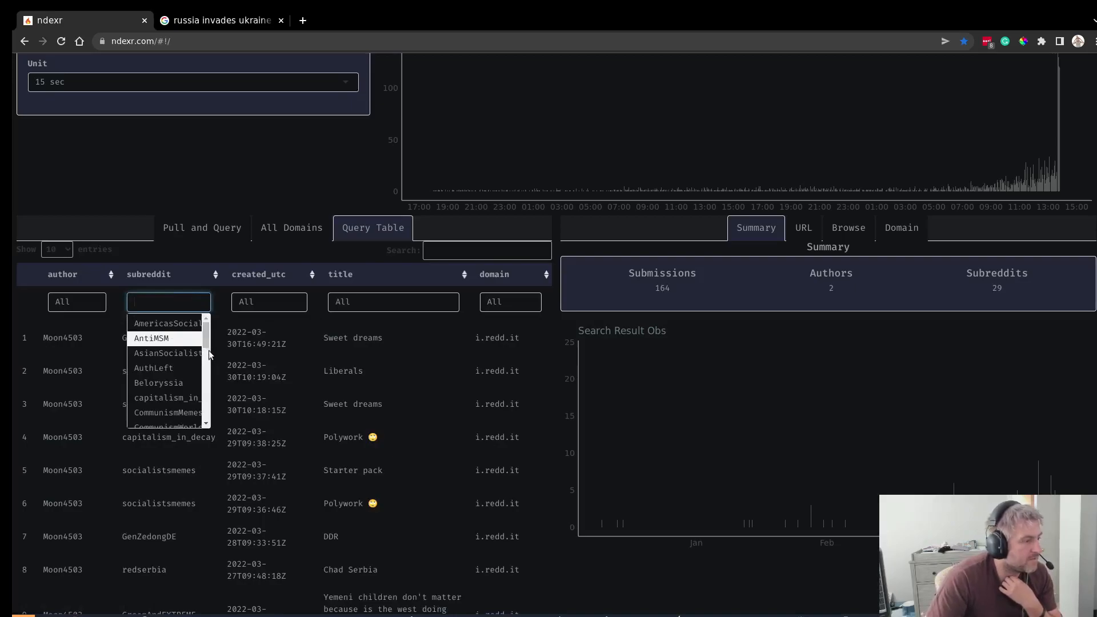
{"action": "scroll", "coordinate": [207, 349], "scroll_direction": "down", "scroll_amount": 4}
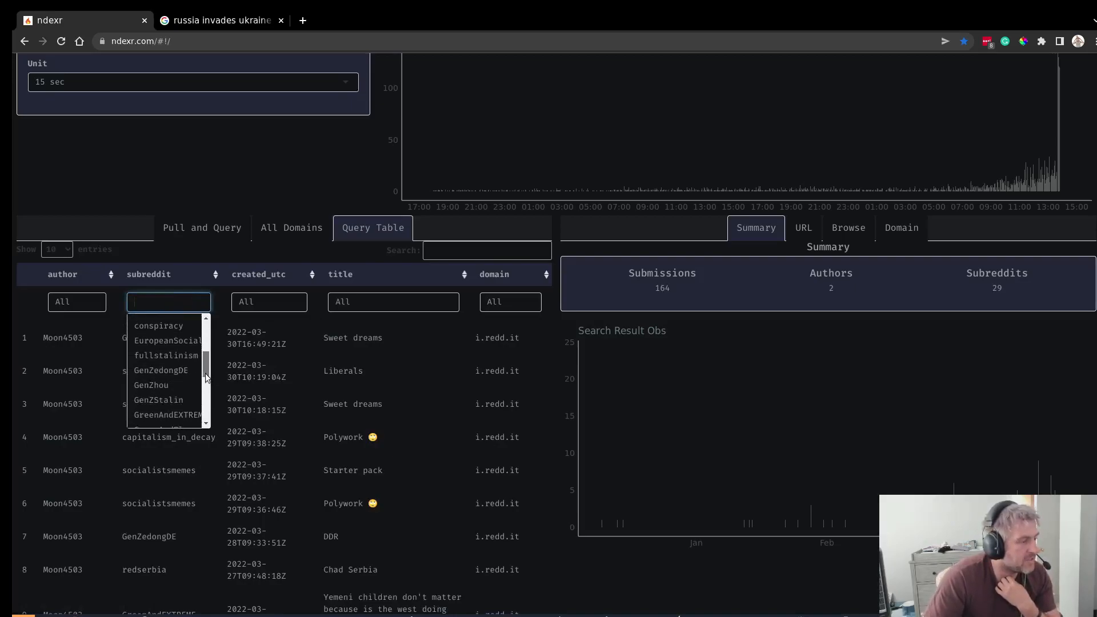
{"action": "scroll", "coordinate": [200, 399], "scroll_direction": "up", "scroll_amount": 5}
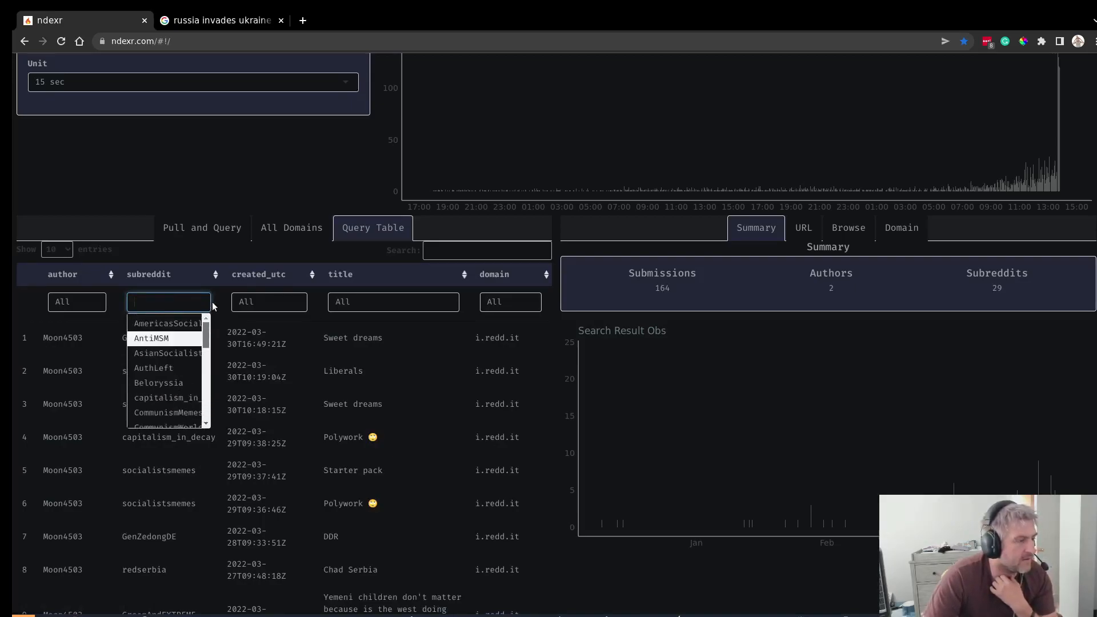
{"action": "left_click", "coordinate": [885, 226]}
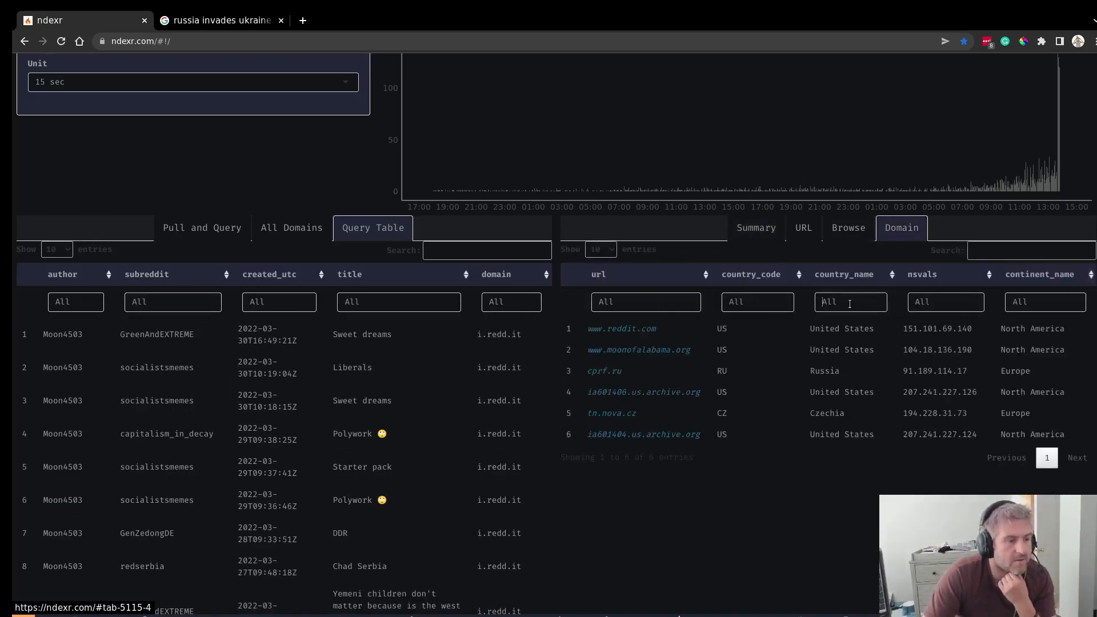
Try filtering the domain results' country_name column to Czechia and Russia, narrow it to Russia, and clear the filter
{"action": "left_click", "coordinate": [849, 303]}
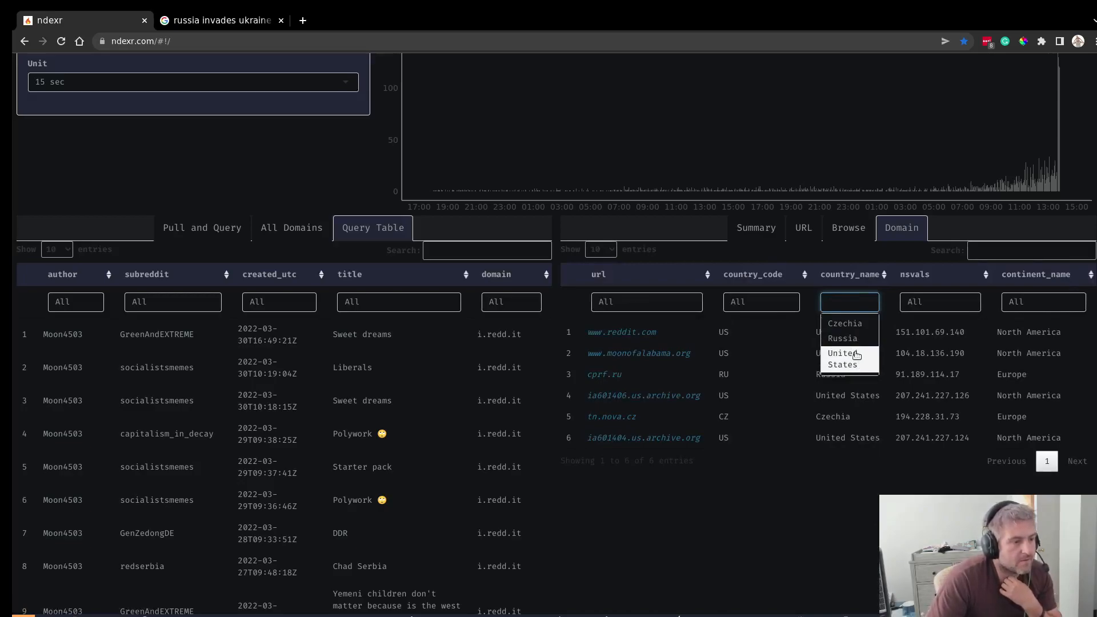
{"action": "left_click", "coordinate": [845, 323]}
{"action": "left_click", "coordinate": [850, 333]}
{"action": "left_click", "coordinate": [757, 408]}
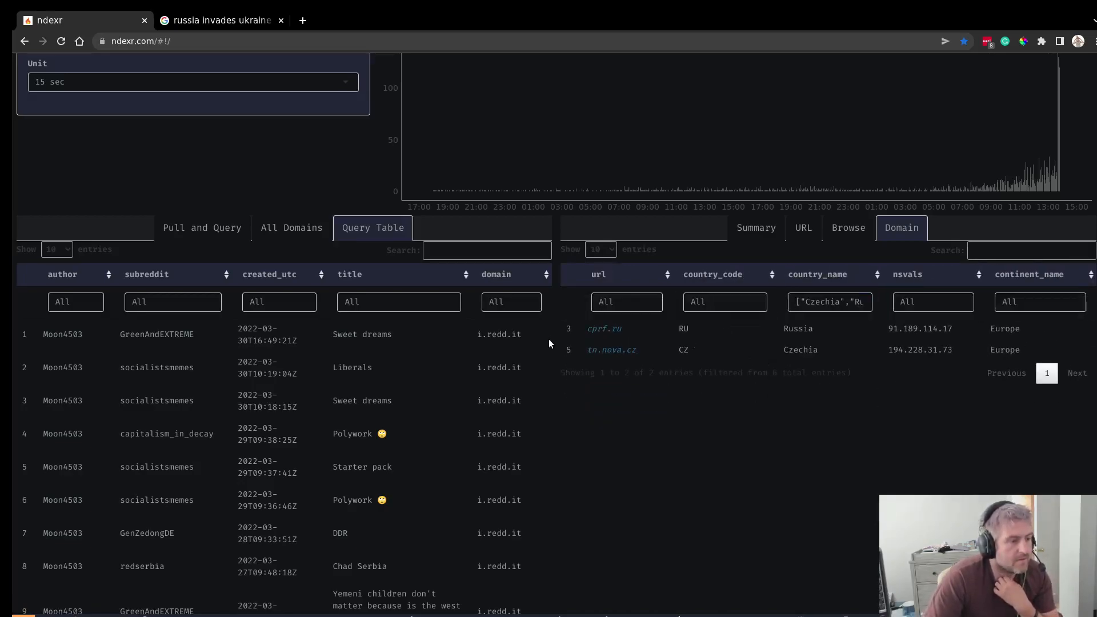
{"action": "left_click", "coordinate": [829, 297]}
{"action": "left_click", "coordinate": [850, 305]}
{"action": "key", "text": "BackSpace"}
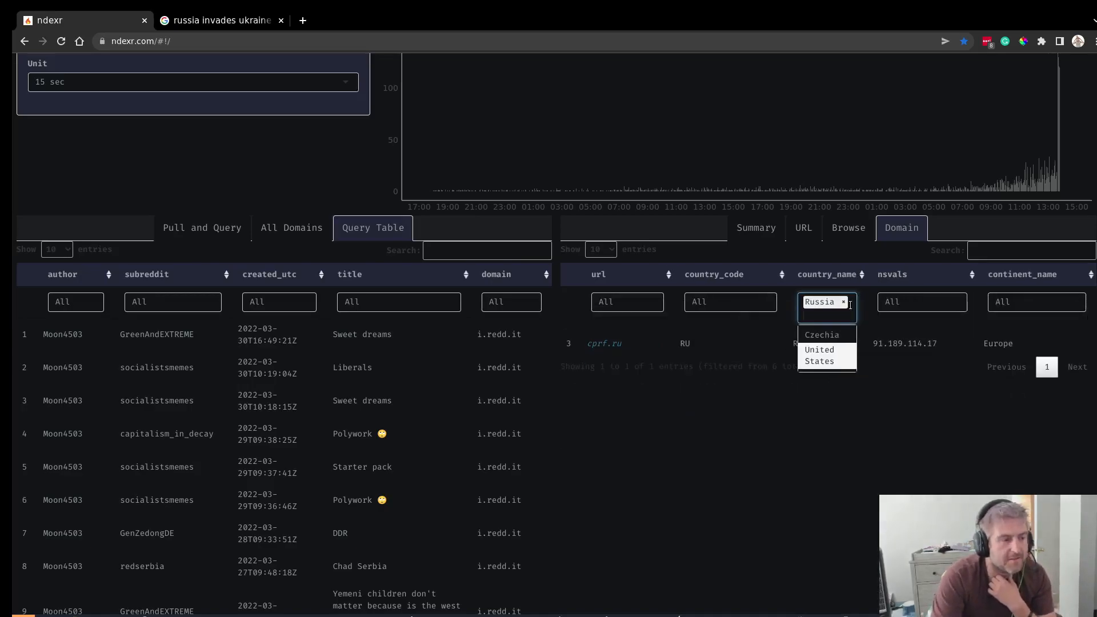
{"action": "left_click", "coordinate": [766, 521]}
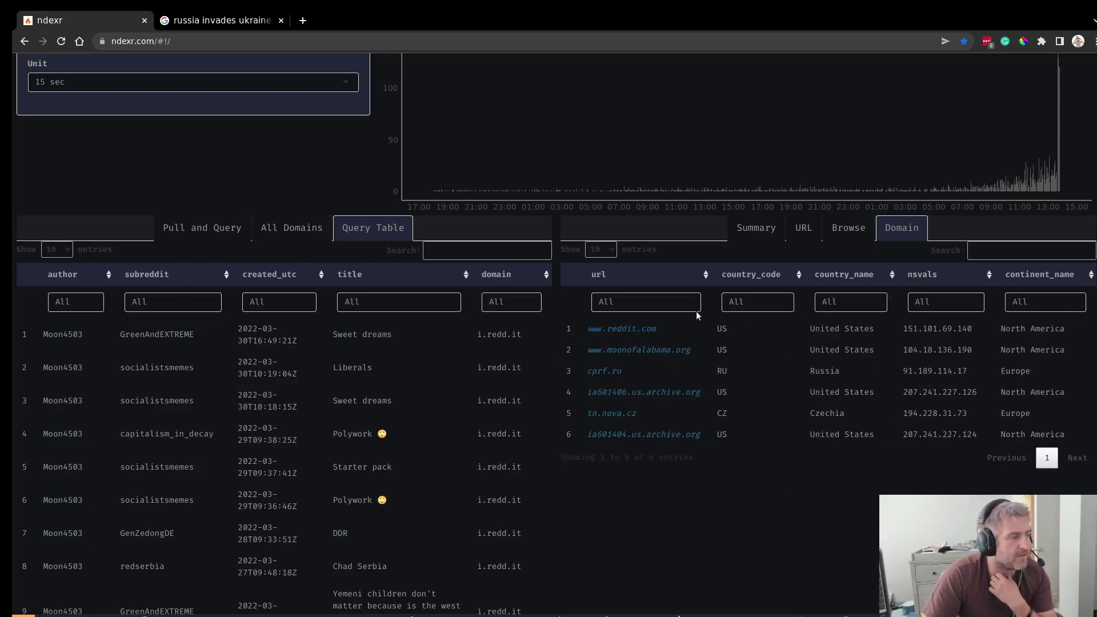
Filter the domain results' country_code column to RU and CZ
{"action": "left_click", "coordinate": [762, 301]}
{"action": "left_click", "coordinate": [737, 338]}
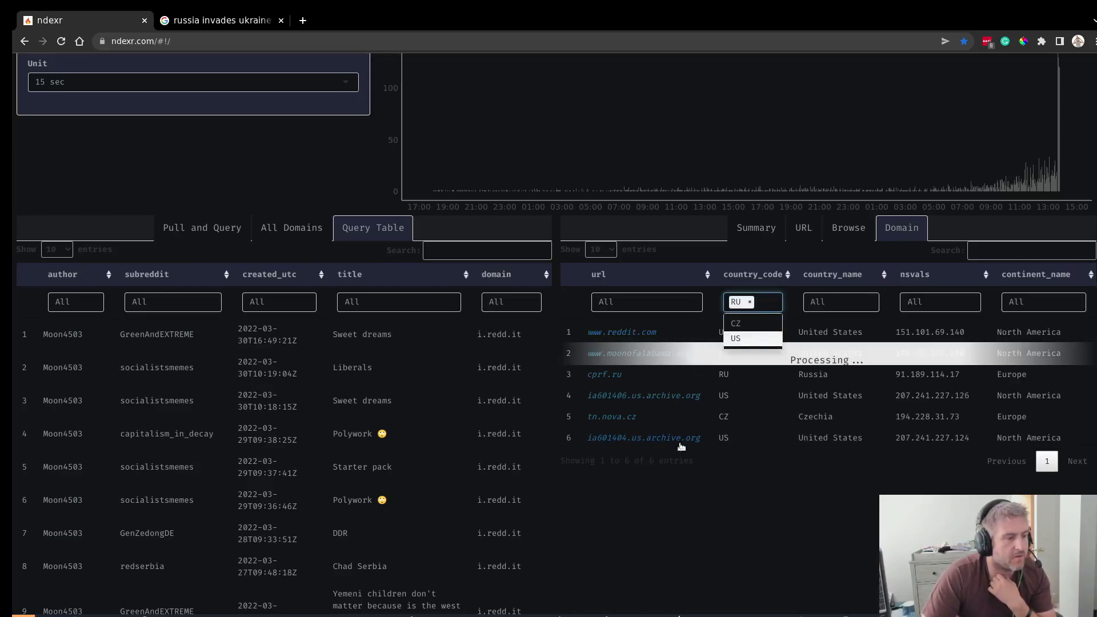
{"action": "left_click", "coordinate": [704, 487]}
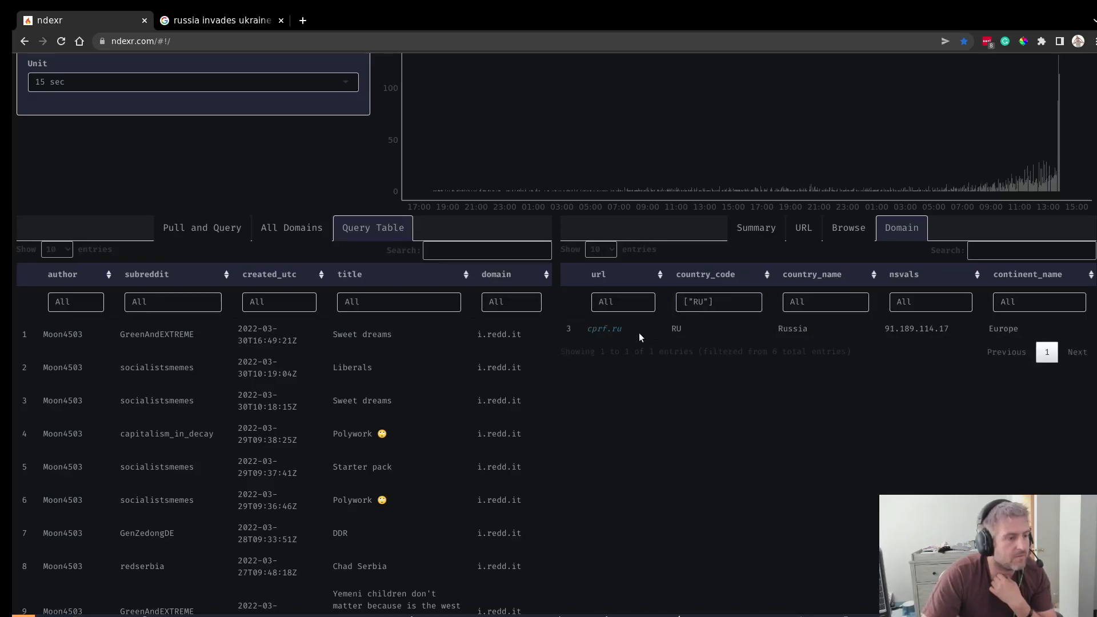
{"action": "left_click", "coordinate": [728, 307]}
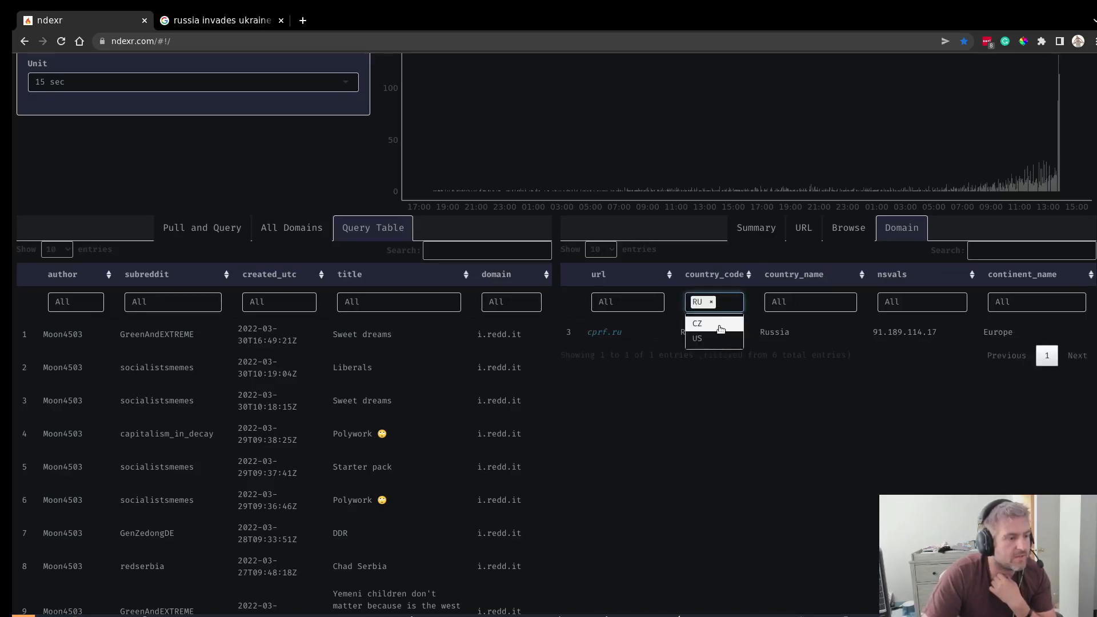
{"action": "left_click", "coordinate": [715, 322]}
{"action": "left_click", "coordinate": [694, 434]}
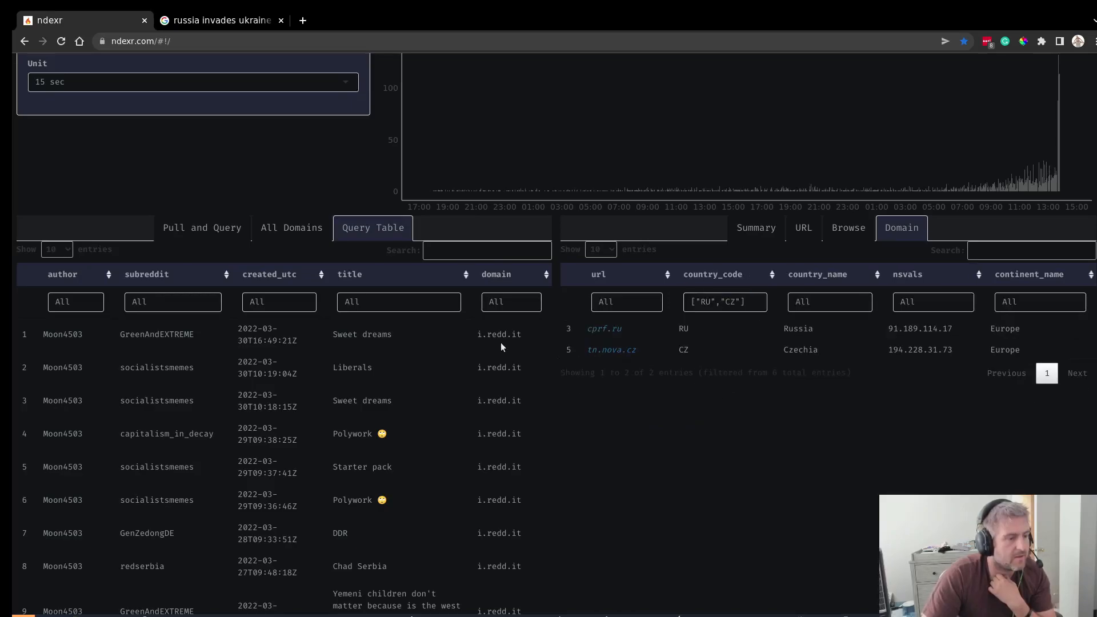
Filter the query table's domain column to tn.nova.cz and read the titles of the matching submissions
{"action": "left_click", "coordinate": [516, 302]}
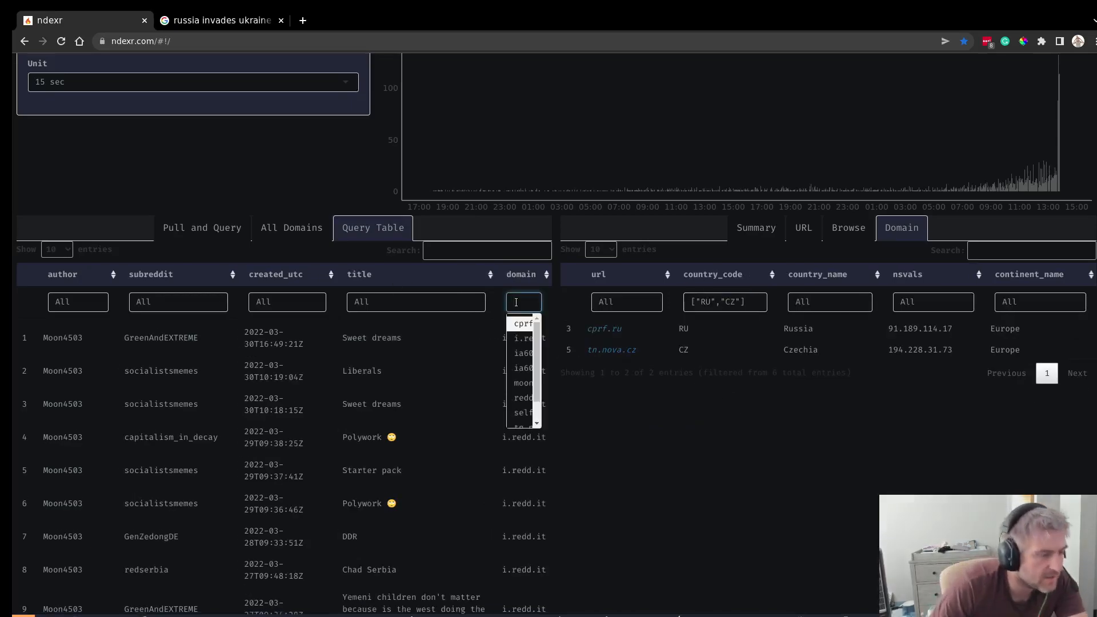
{"action": "type", "text": "tn.no"}
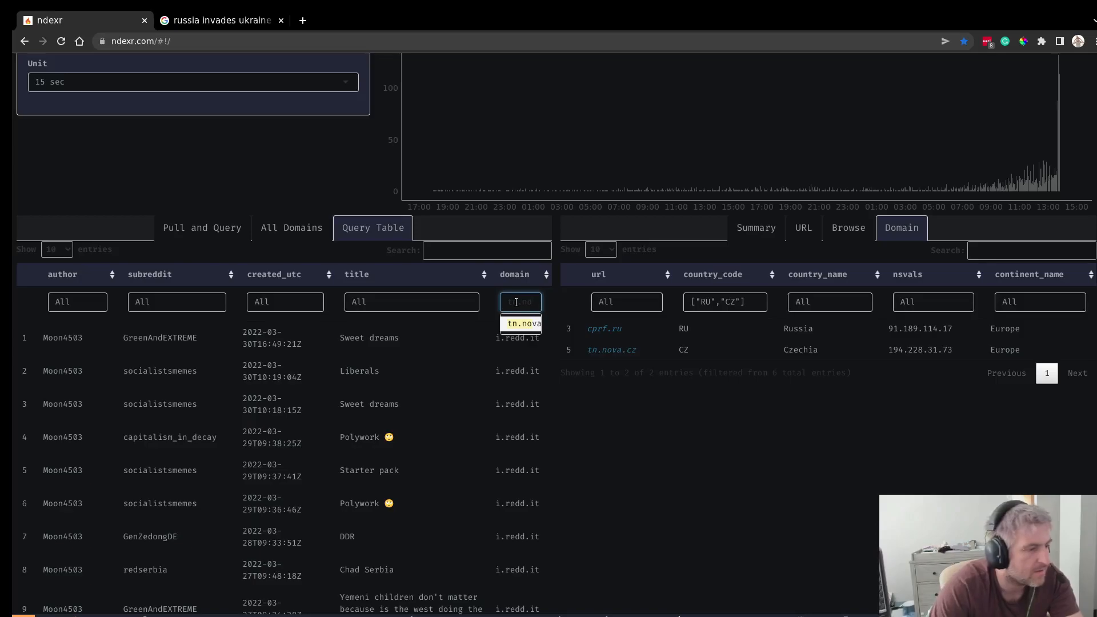
{"action": "key", "text": "Return"}
{"action": "left_click", "coordinate": [629, 464]}
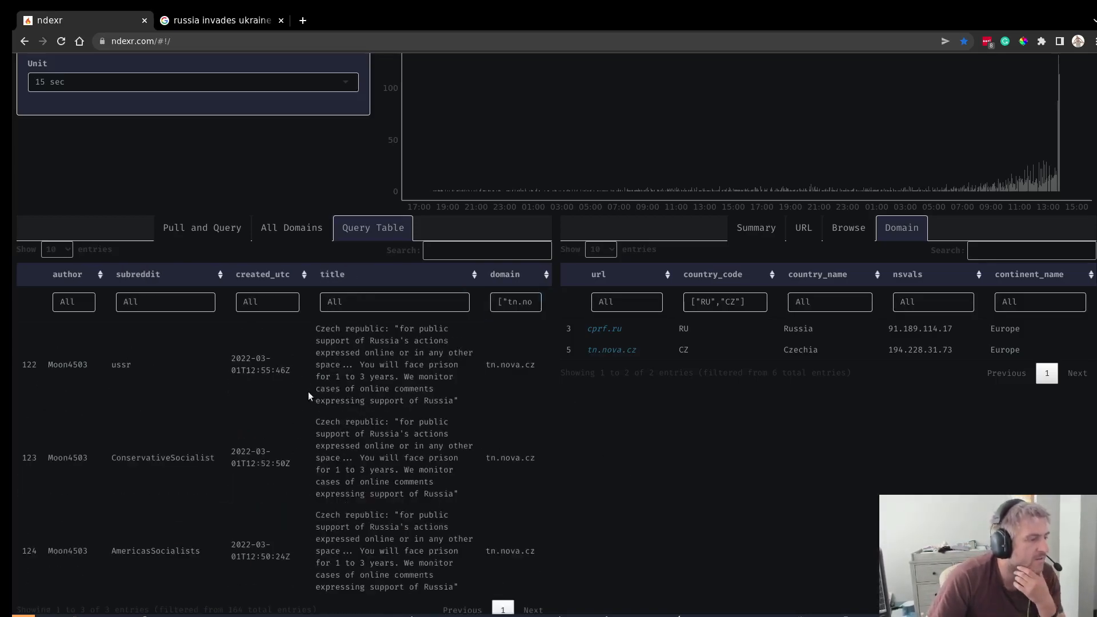
{"action": "scroll", "coordinate": [353, 410], "scroll_direction": "down", "scroll_amount": 2}
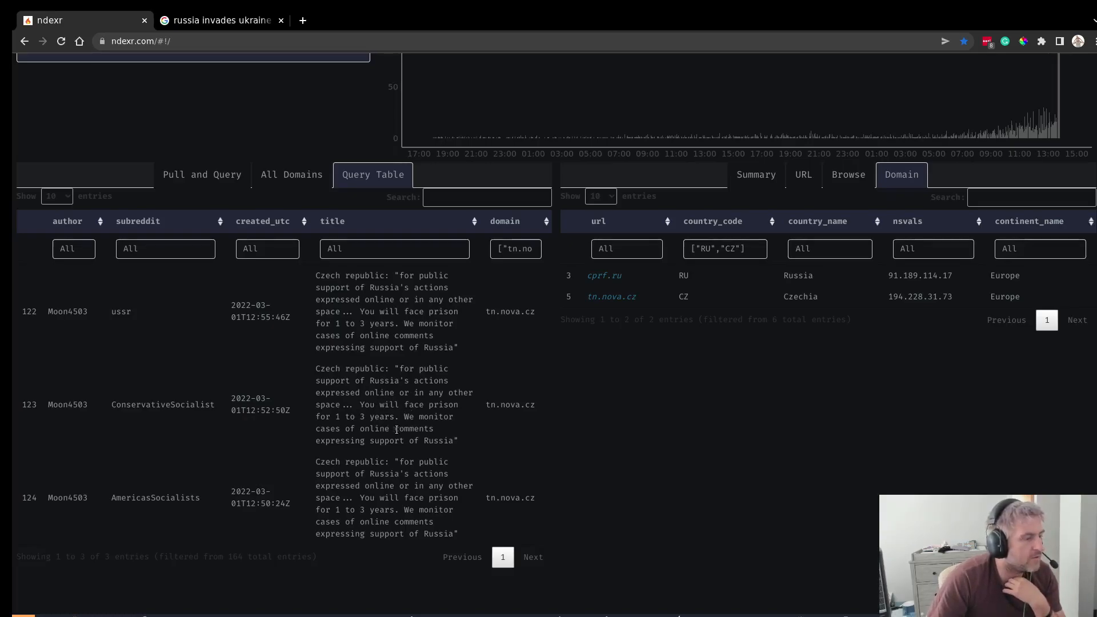
{"action": "left_click_drag", "start_coordinate": [445, 439], "coordinate": [314, 368]}
{"action": "left_click", "coordinate": [277, 390]}
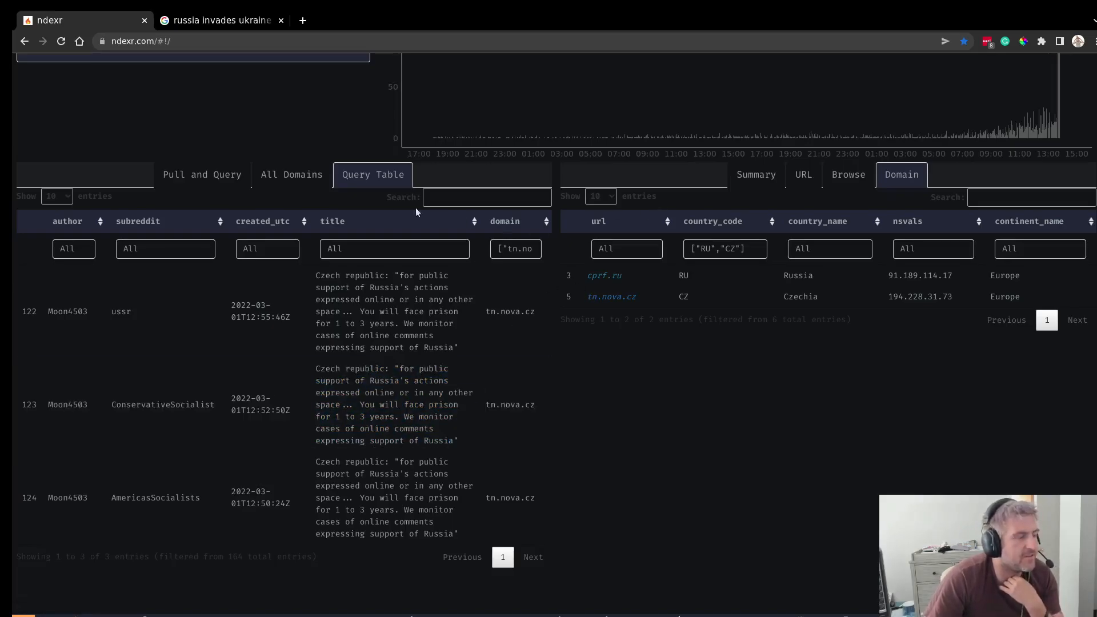
Return to the Pull and Query forms and look over the dashboard's forms, plot and table totals
{"action": "left_click", "coordinate": [235, 178]}
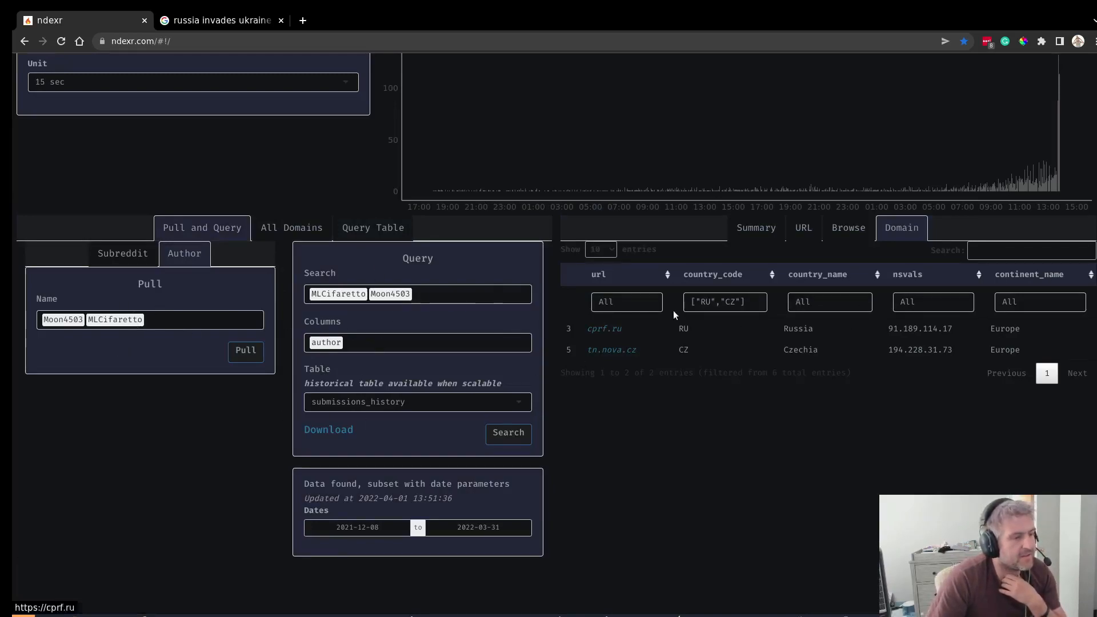
{"action": "scroll", "coordinate": [700, 318], "scroll_direction": "up", "scroll_amount": 4}
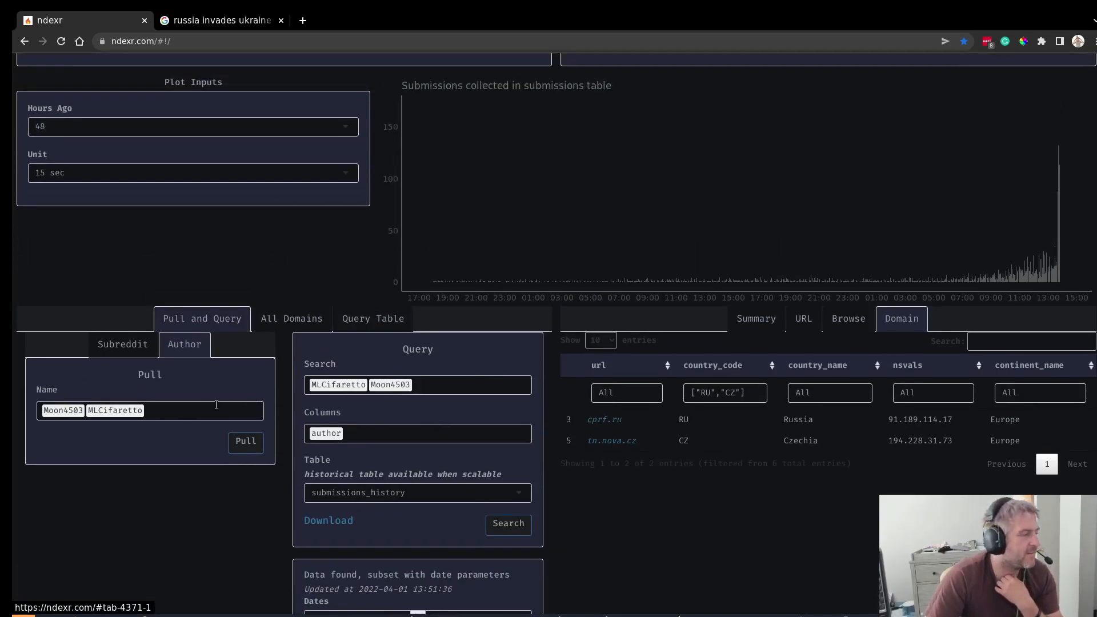
{"action": "scroll", "coordinate": [889, 442], "scroll_direction": "down", "scroll_amount": 3}
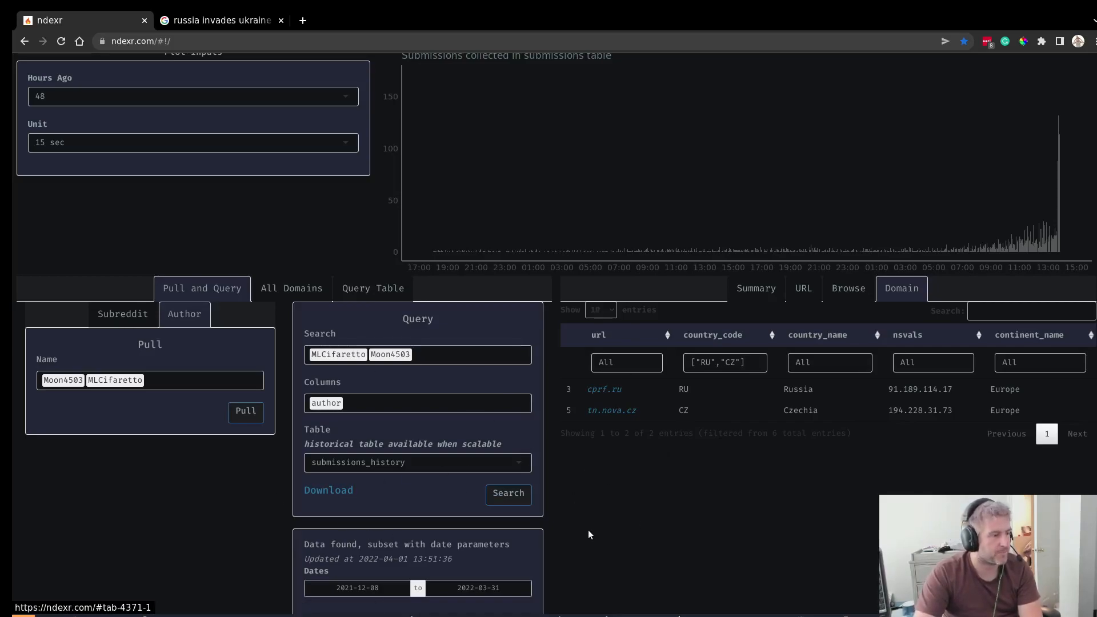
{"action": "scroll", "coordinate": [747, 483], "scroll_direction": "up", "scroll_amount": 6}
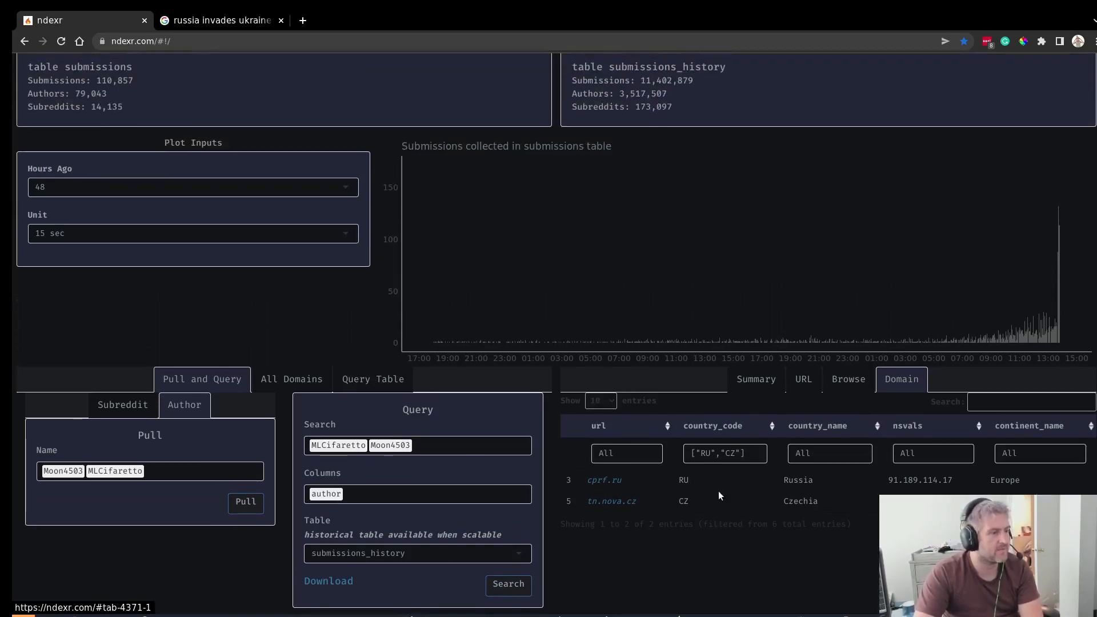